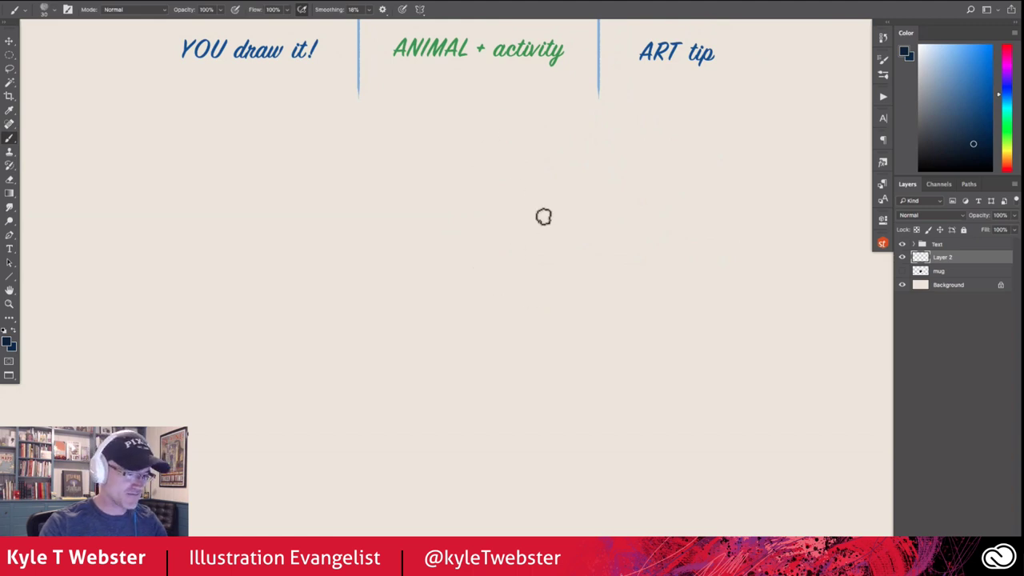
Step: Ink the bee's head outline with a straight front edge, diagonal beak underside and curved back
drag(525, 222, 521, 252)
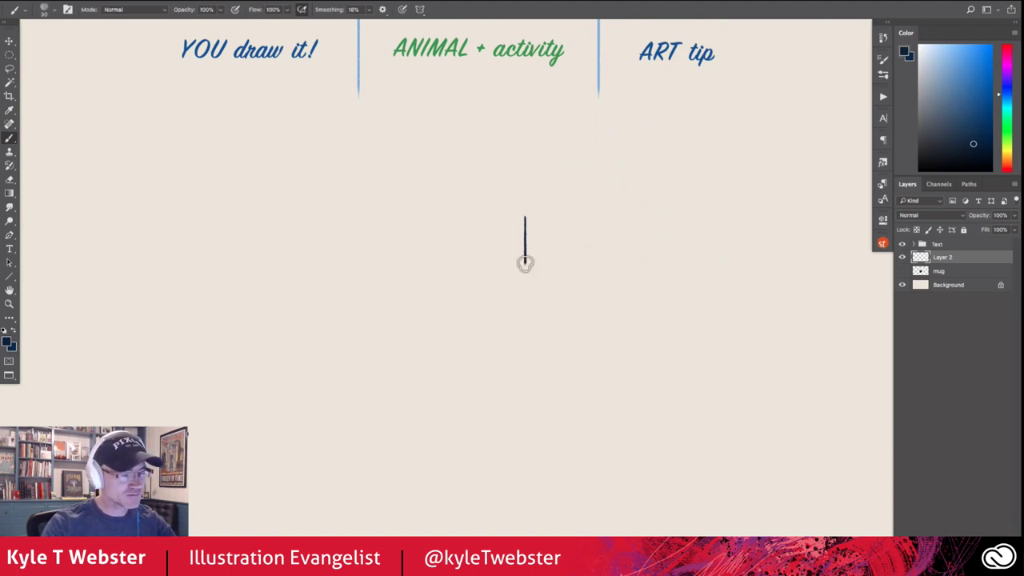
drag(525, 263, 496, 285)
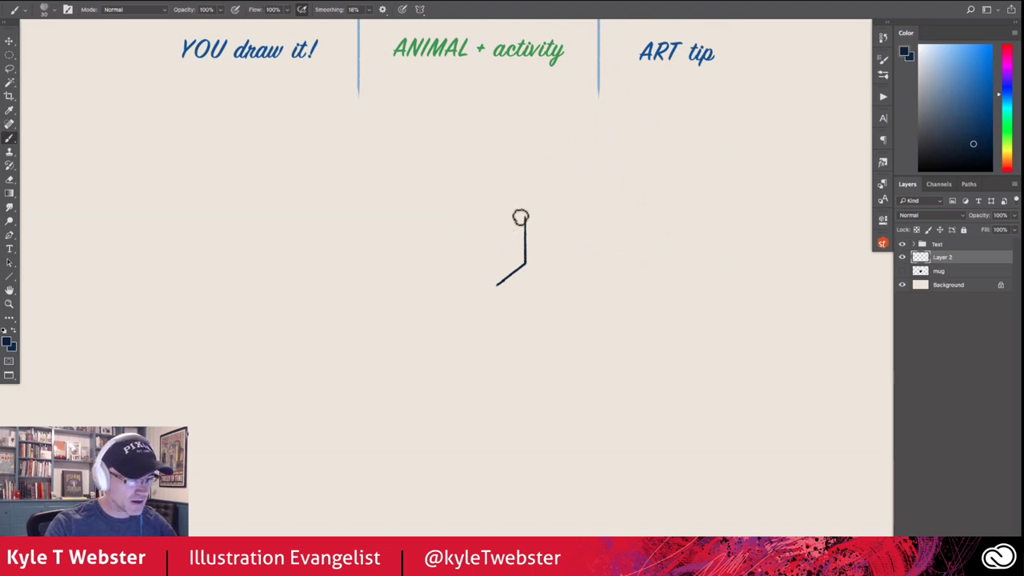
mouse_move(523, 217)
mouse_down()
mouse_move(494, 222)
mouse_move(485, 235)
mouse_move(495, 283)
mouse_up()
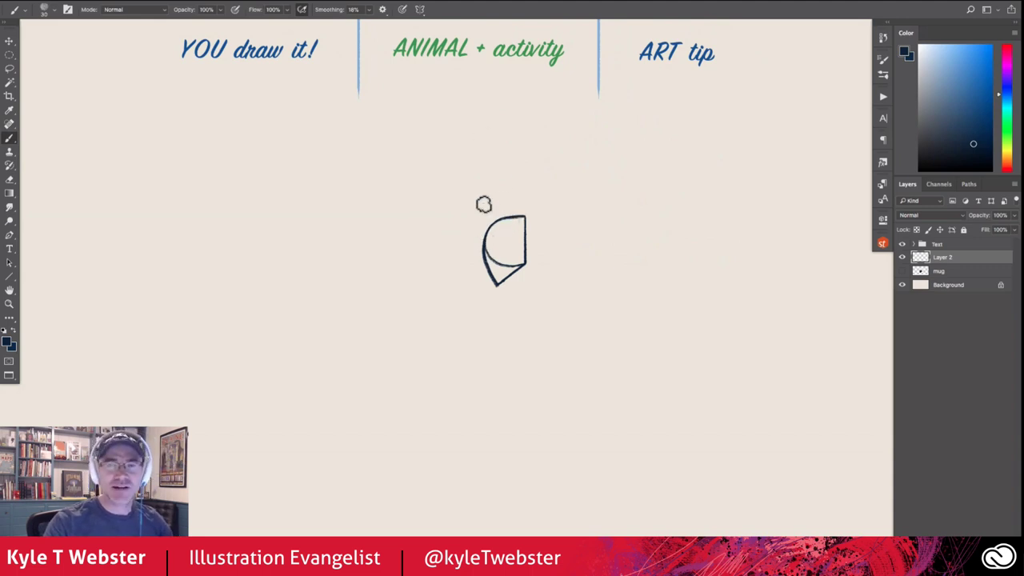
drag(419, 245, 373, 245)
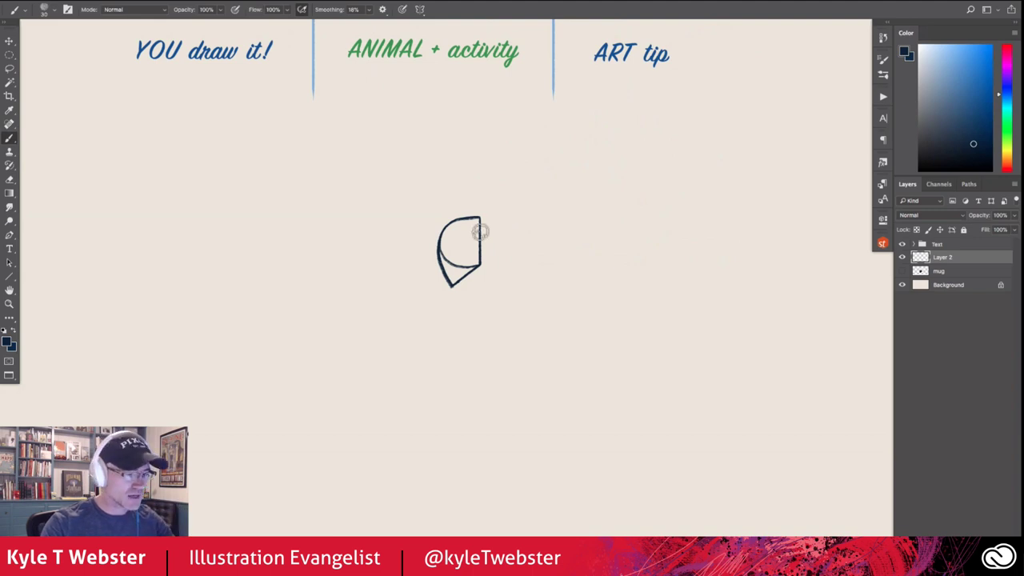
Step: Draw a square neck box behind the head and mark an eye inside the head
drag(480, 231, 505, 232)
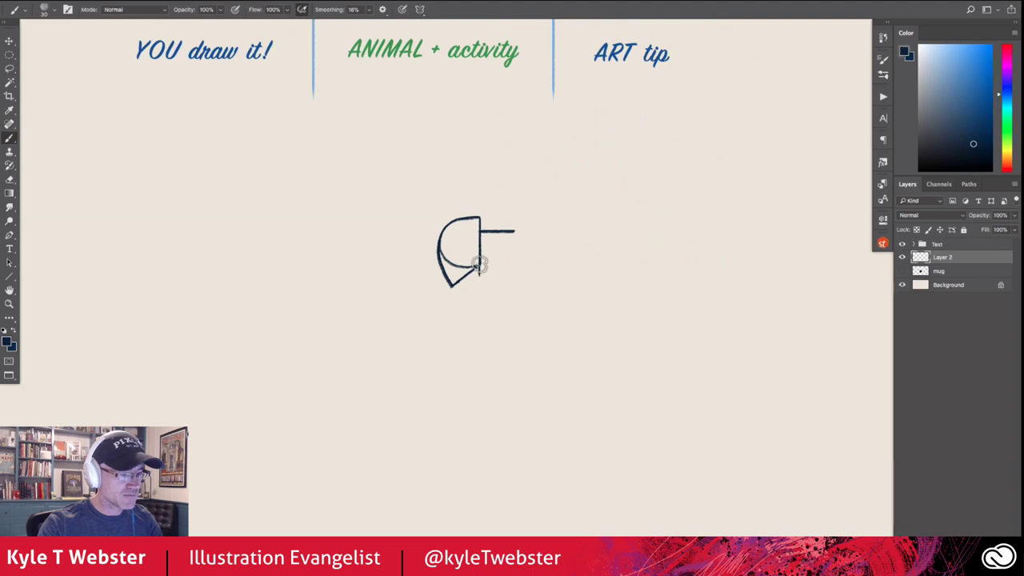
mouse_move(480, 270)
mouse_down()
mouse_move(480, 281)
mouse_move(515, 293)
mouse_up()
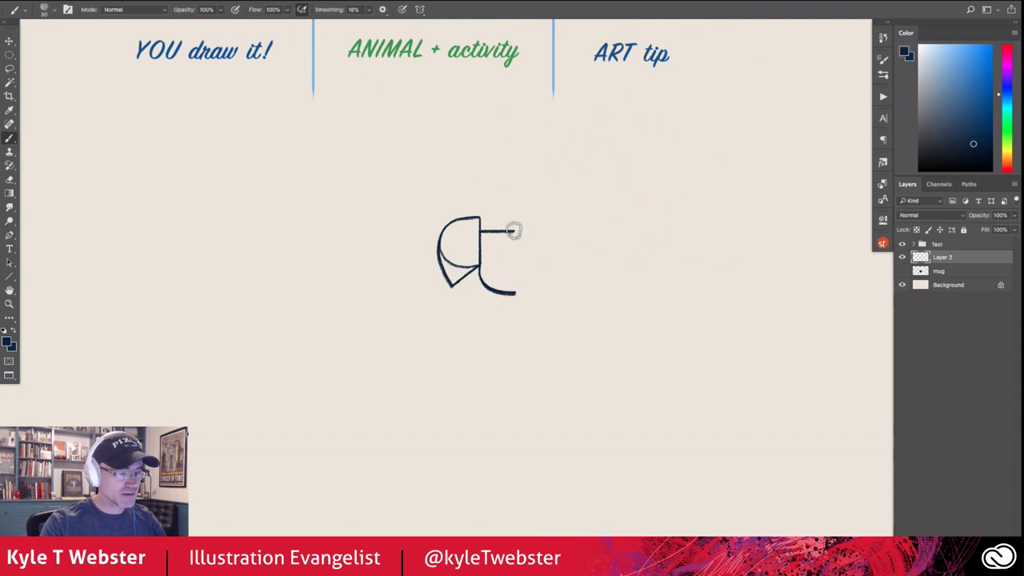
drag(515, 231, 516, 294)
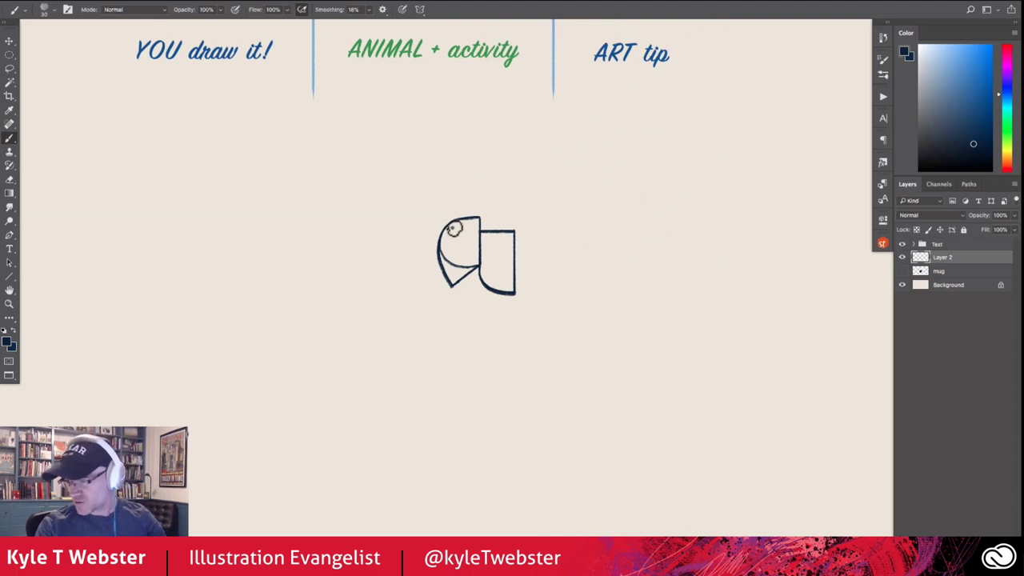
drag(454, 229, 455, 227)
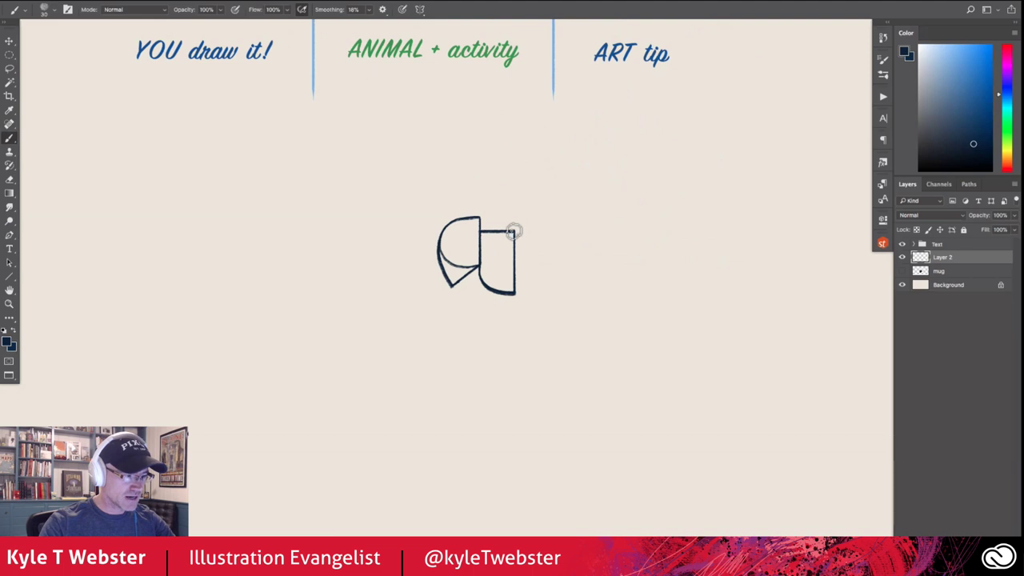
Step: Start the body with top and lower edges and a long underside curving up to the right
drag(517, 230, 534, 217)
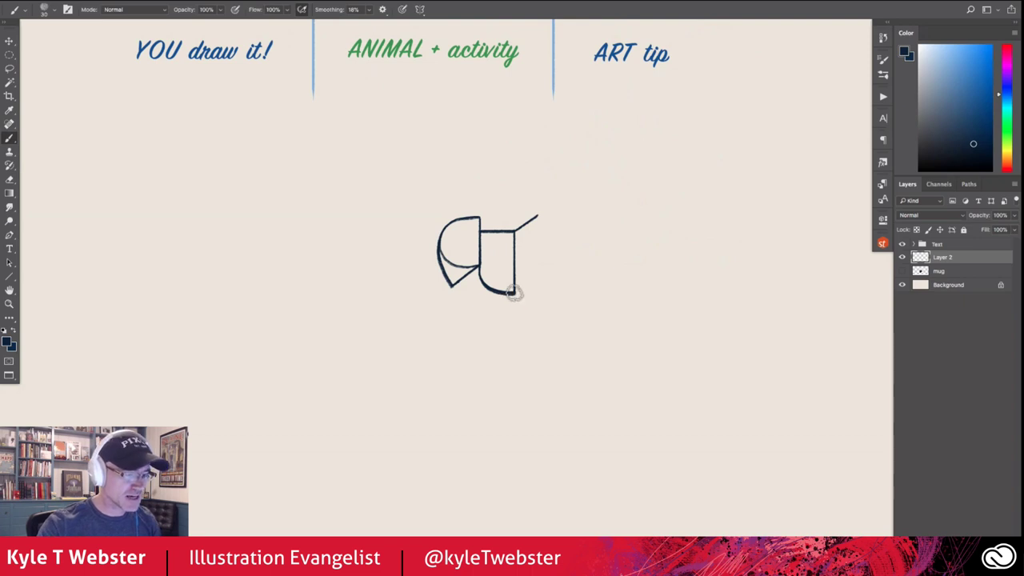
drag(517, 294, 541, 309)
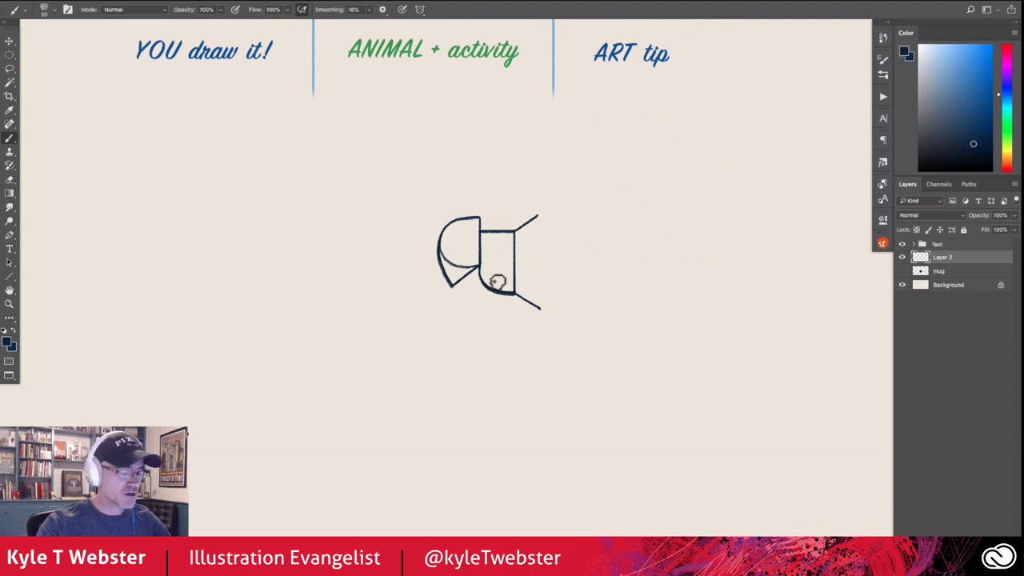
drag(485, 277, 512, 295)
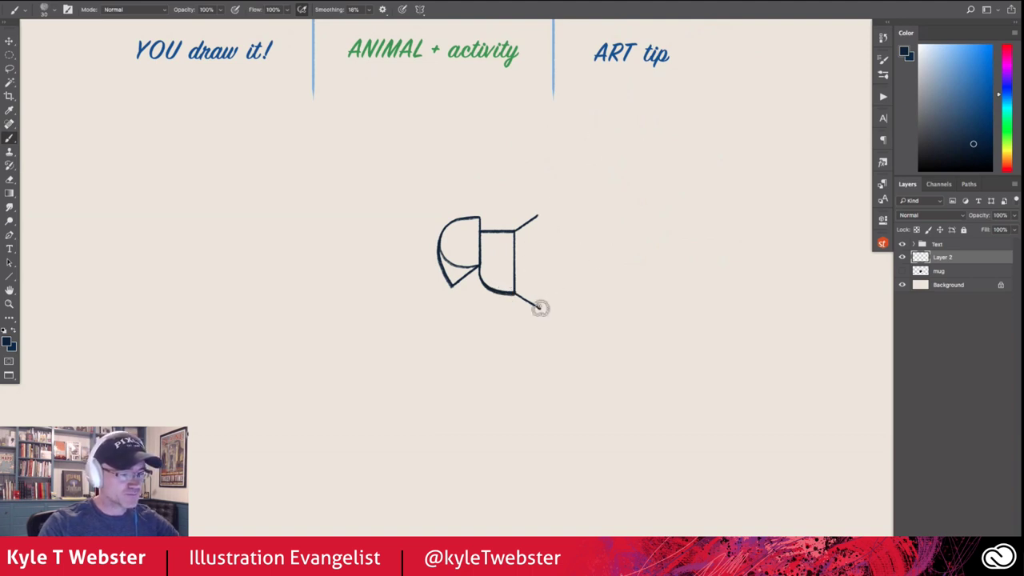
mouse_move(543, 308)
mouse_down()
mouse_move(591, 307)
mouse_move(617, 293)
mouse_move(628, 258)
mouse_up()
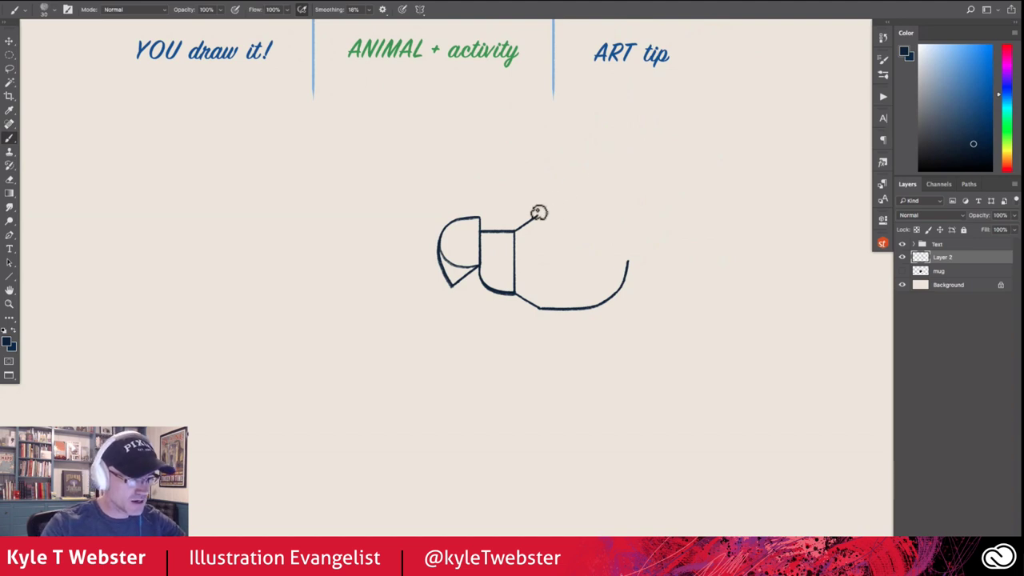
Step: Extend the body's top edge to close it, shift the bee left and down, and add two antennae
mouse_move(539, 213)
mouse_down()
mouse_move(598, 217)
mouse_move(629, 259)
mouse_up()
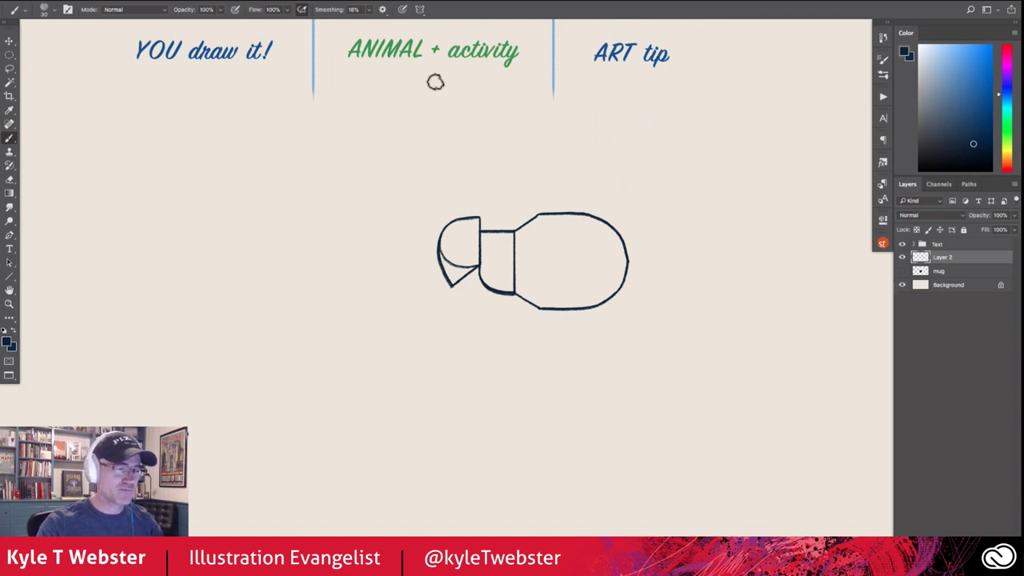
mouse_move(453, 268)
mouse_down()
mouse_move(433, 300)
mouse_move(426, 276)
mouse_up()
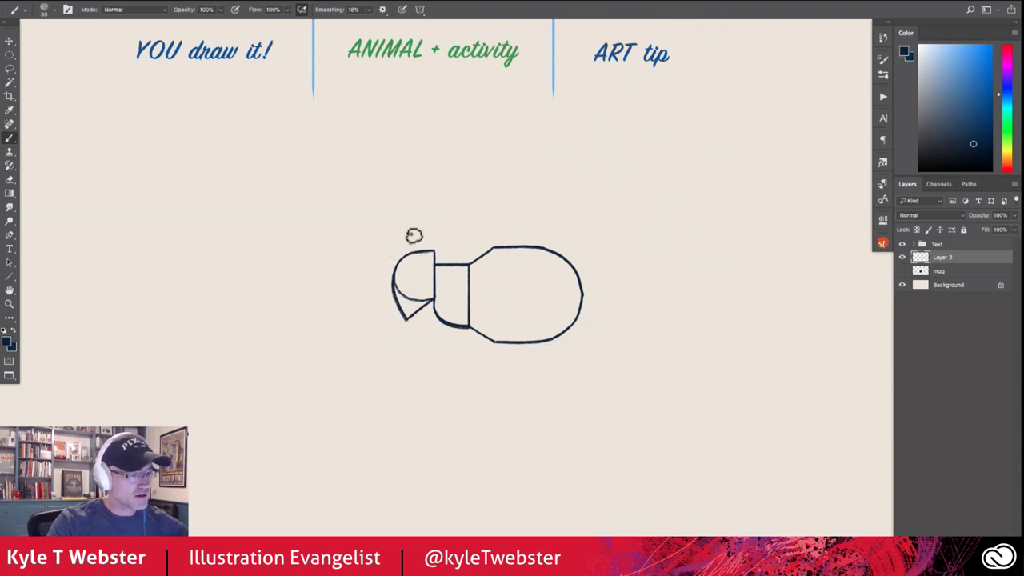
drag(412, 247, 386, 226)
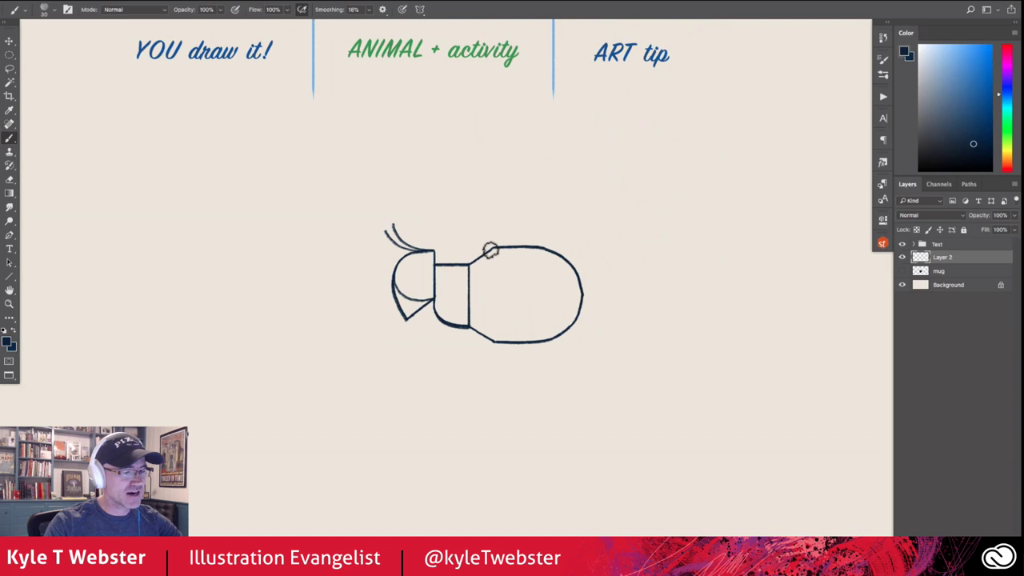
mouse_move(491, 251)
mouse_down()
mouse_move(532, 216)
mouse_move(544, 183)
mouse_move(533, 153)
mouse_move(492, 141)
mouse_up()
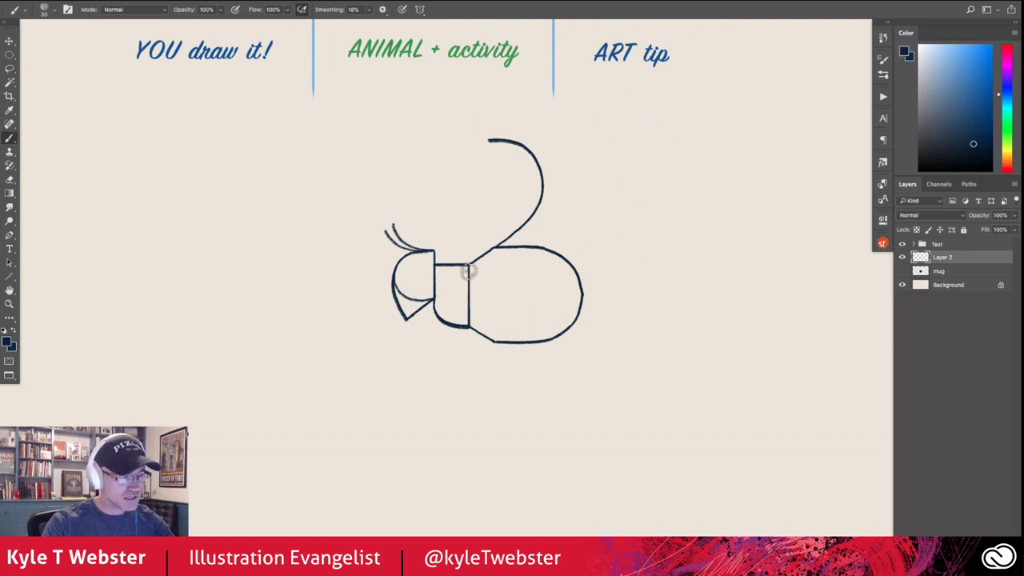
Step: Draw the large wing's front edge, a smaller wing below it, and a leg line under the neck
mouse_move(469, 269)
mouse_down()
mouse_move(471, 177)
mouse_move(481, 145)
mouse_move(497, 139)
mouse_up()
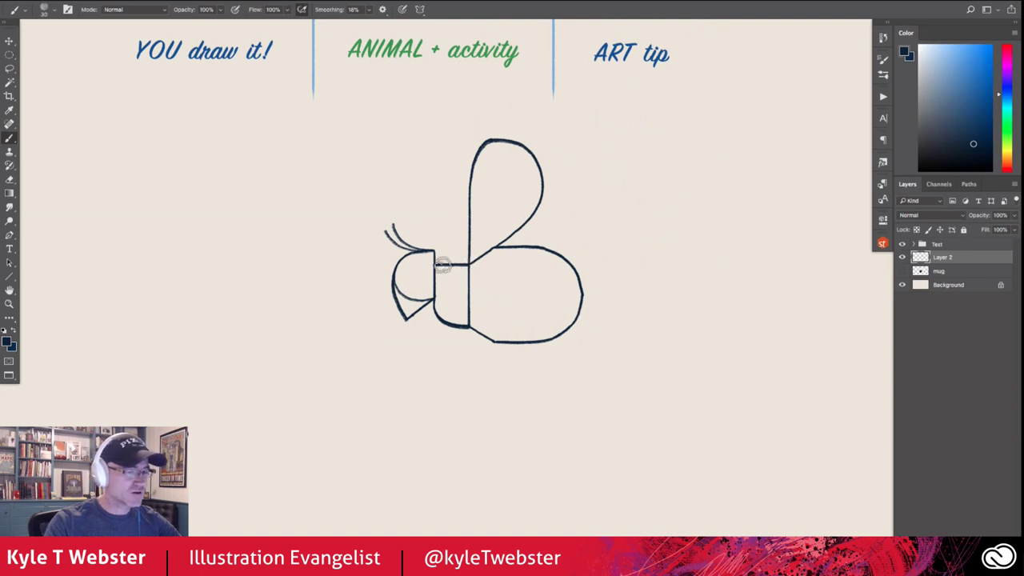
mouse_move(463, 265)
mouse_down()
mouse_move(521, 256)
mouse_move(541, 210)
mouse_up()
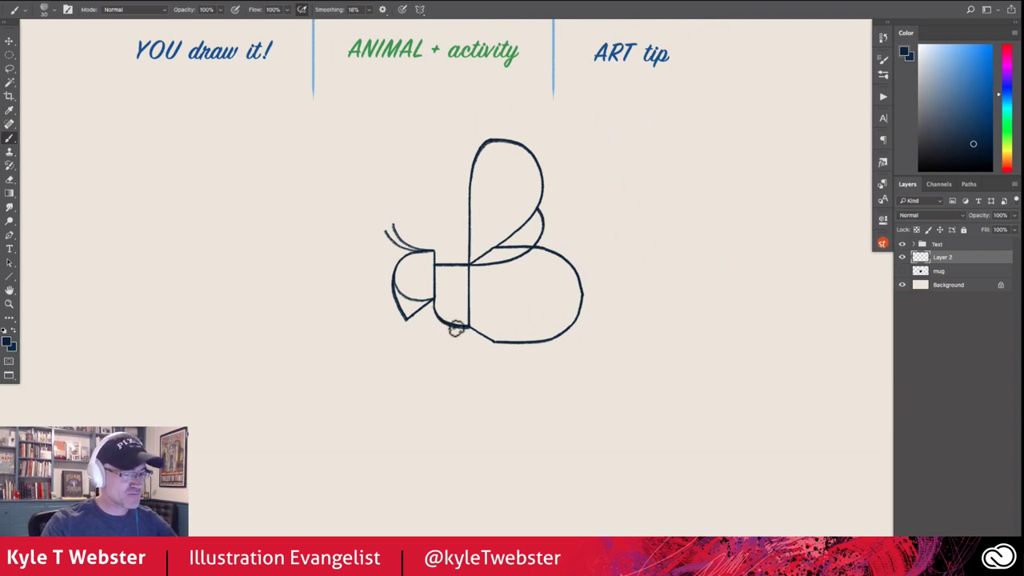
mouse_move(469, 326)
mouse_down()
mouse_move(433, 338)
mouse_move(429, 351)
mouse_up()
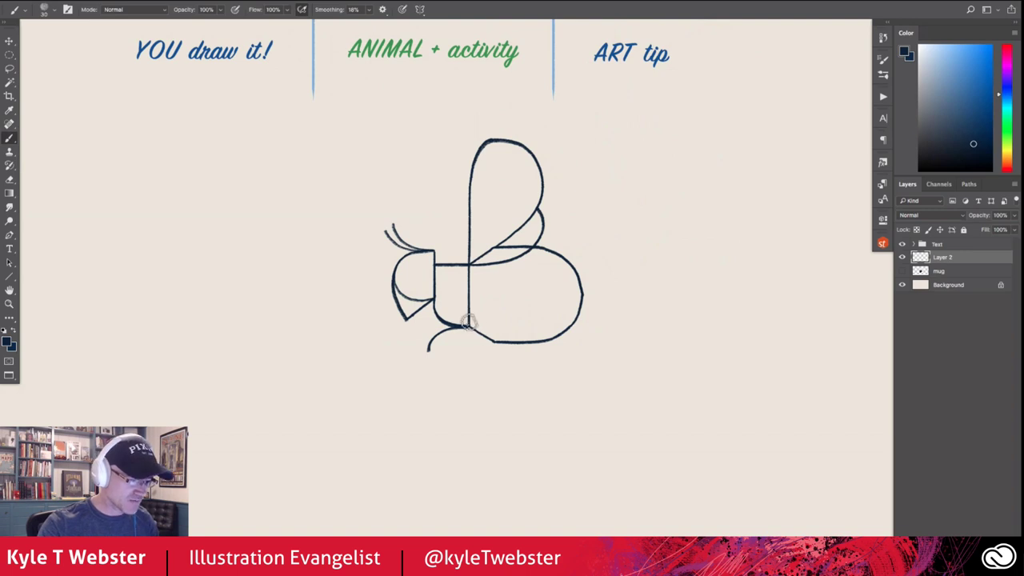
Step: Add two curved legs, a filled black eye pupil, and a horizontal stinger at the rear
mouse_move(469, 325)
mouse_down()
mouse_move(475, 359)
mouse_move(513, 390)
mouse_up()
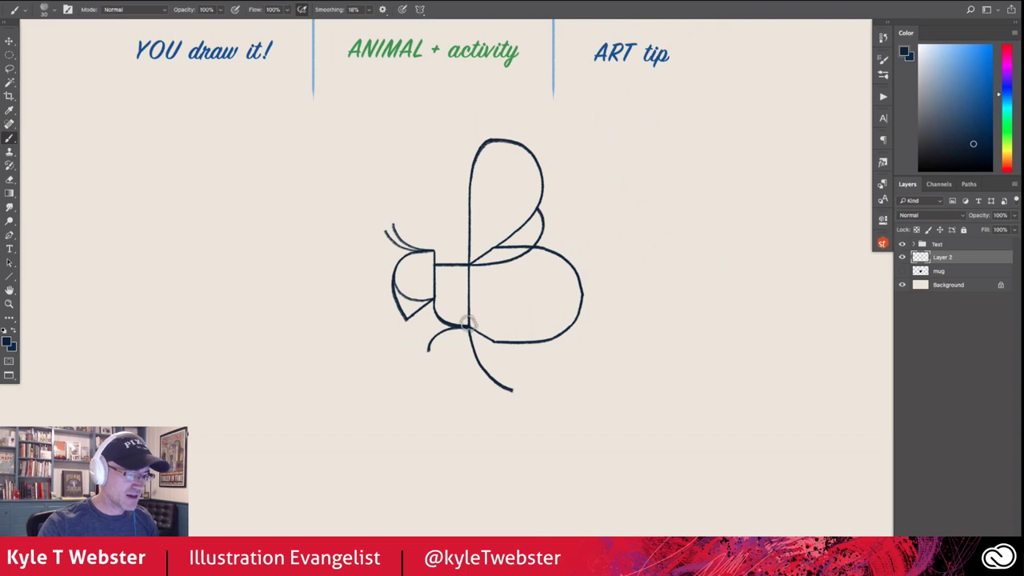
mouse_move(470, 330)
mouse_down()
mouse_move(486, 362)
mouse_move(513, 376)
mouse_up()
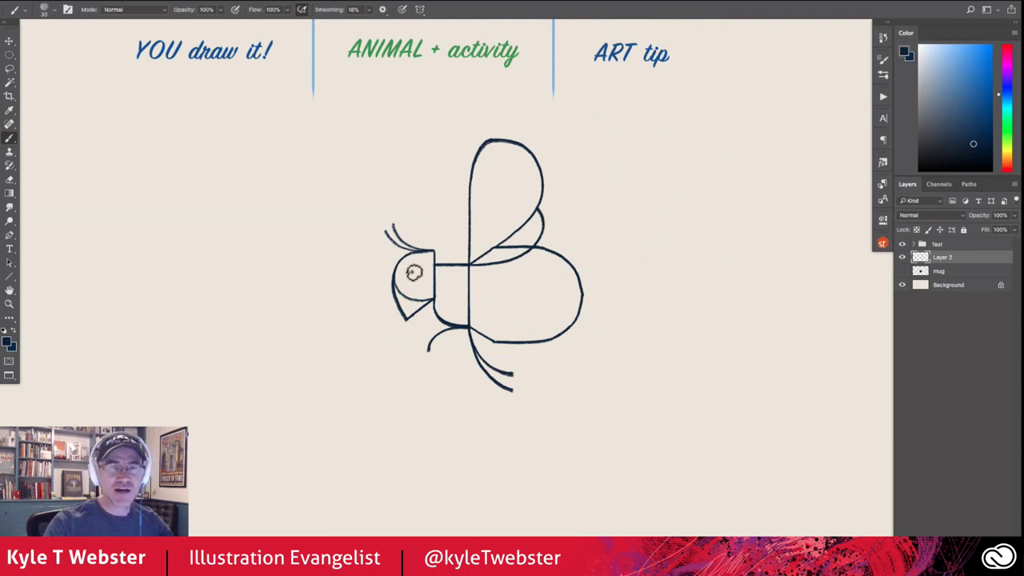
drag(415, 271, 415, 275)
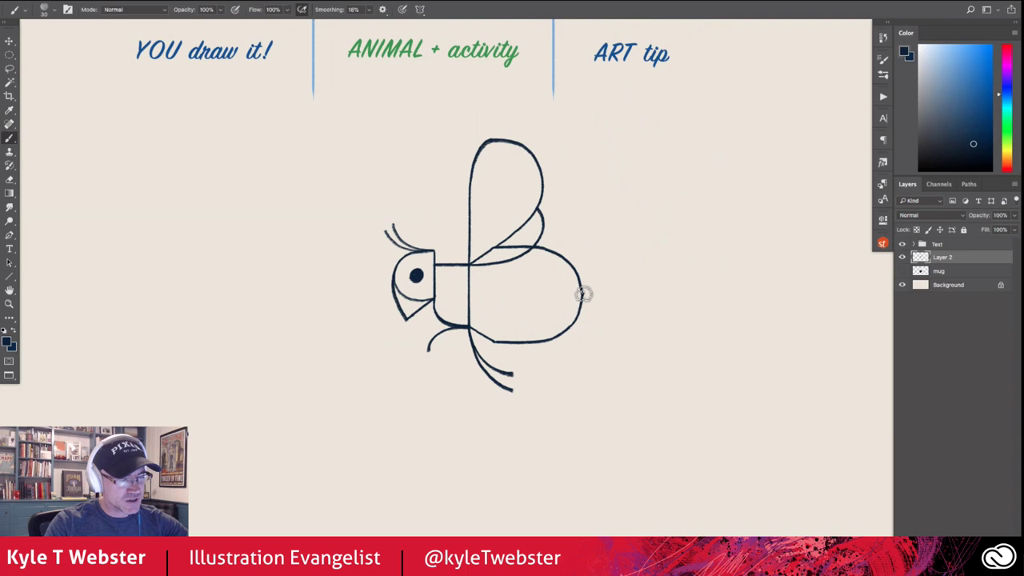
drag(583, 294, 621, 294)
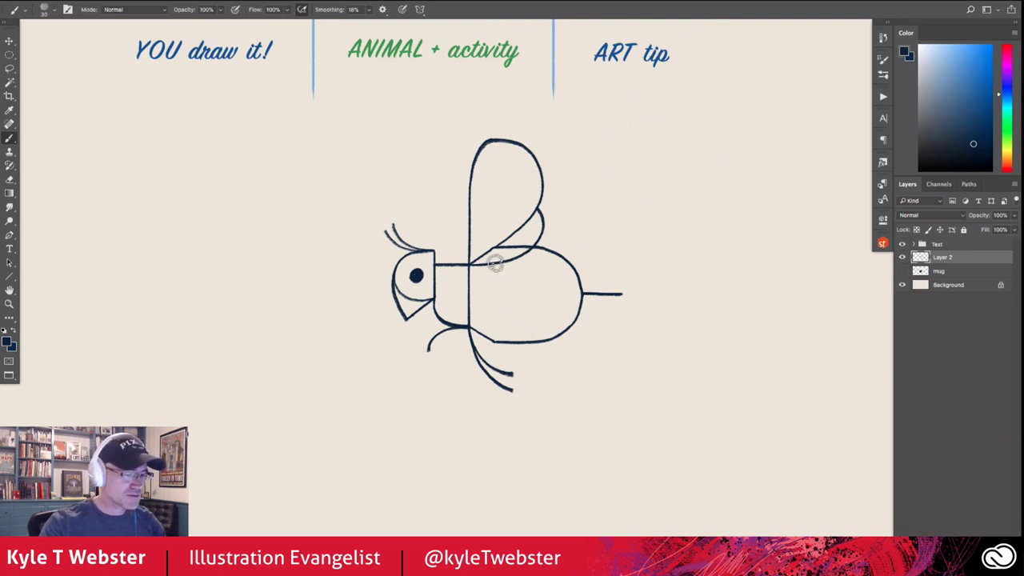
Step: Draw three vertical stripe lines across the bee's body
drag(496, 264, 496, 342)
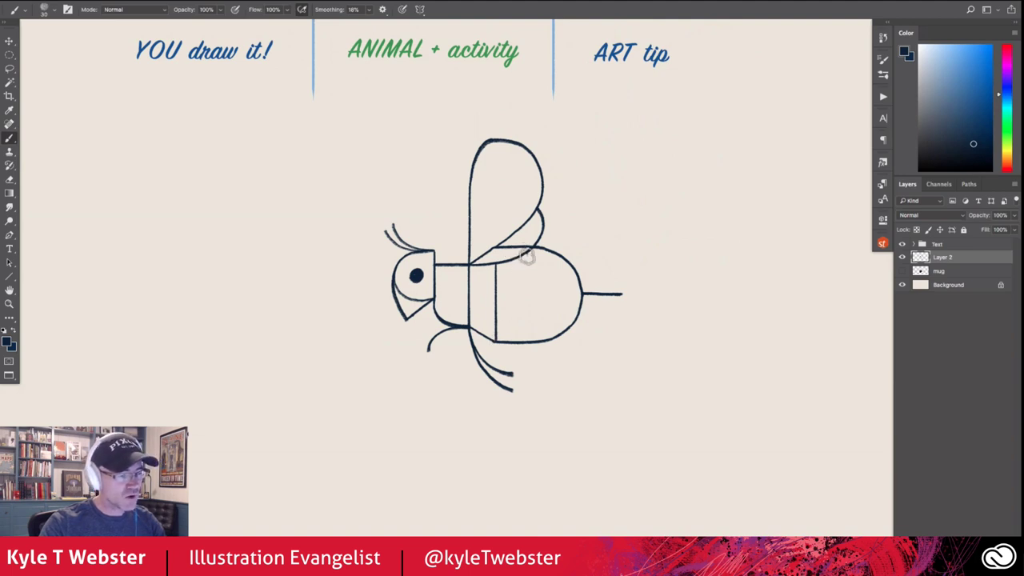
drag(527, 254, 527, 342)
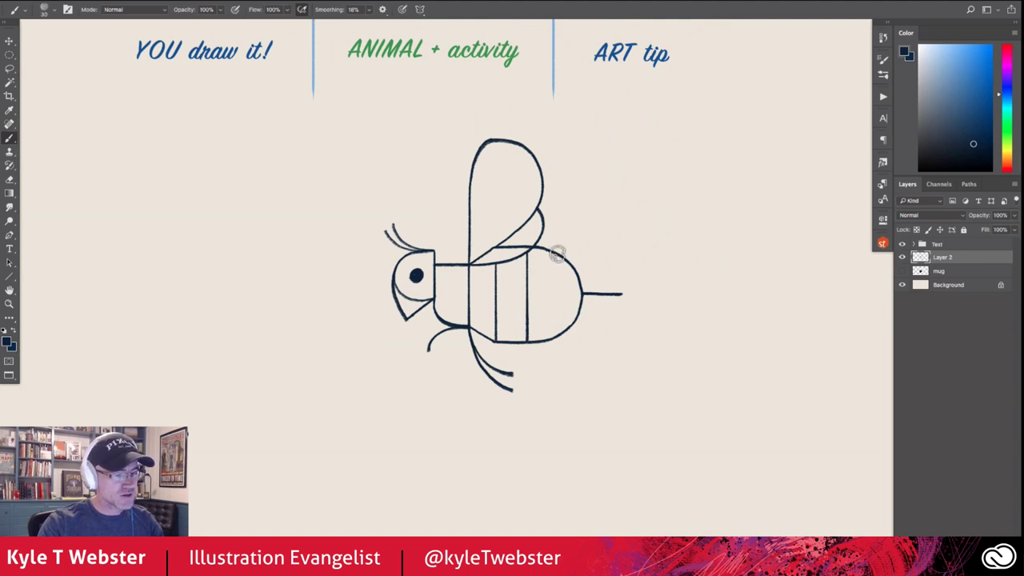
drag(557, 254, 558, 339)
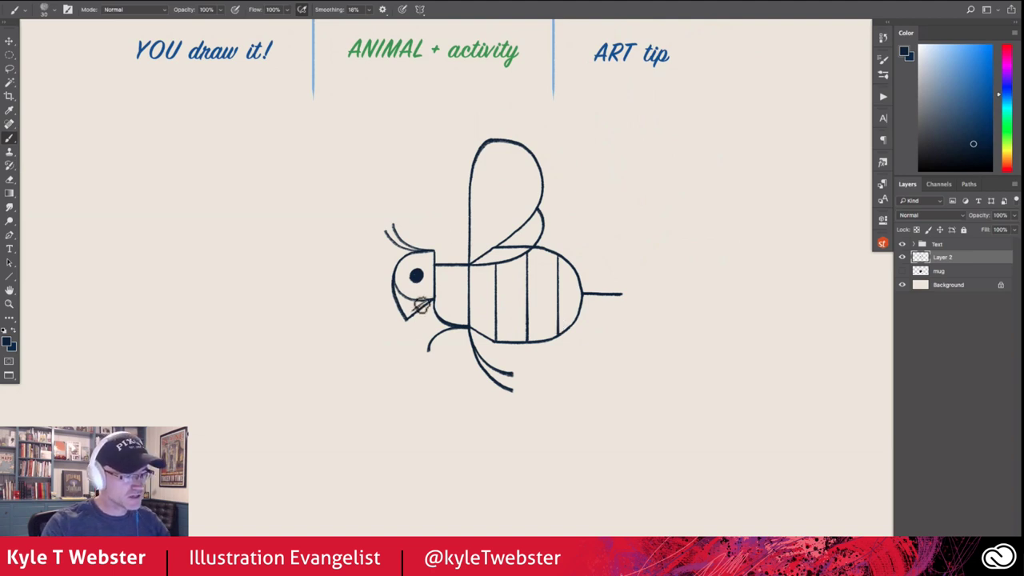
Step: Shade the beak solid dark and hatch the neck beside the head
drag(421, 304, 396, 300)
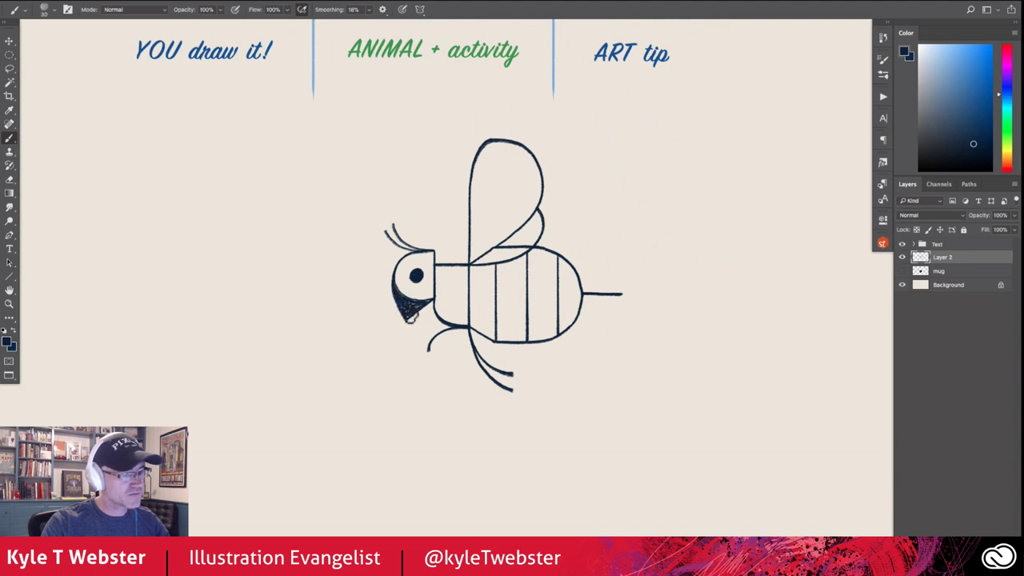
drag(409, 316, 398, 288)
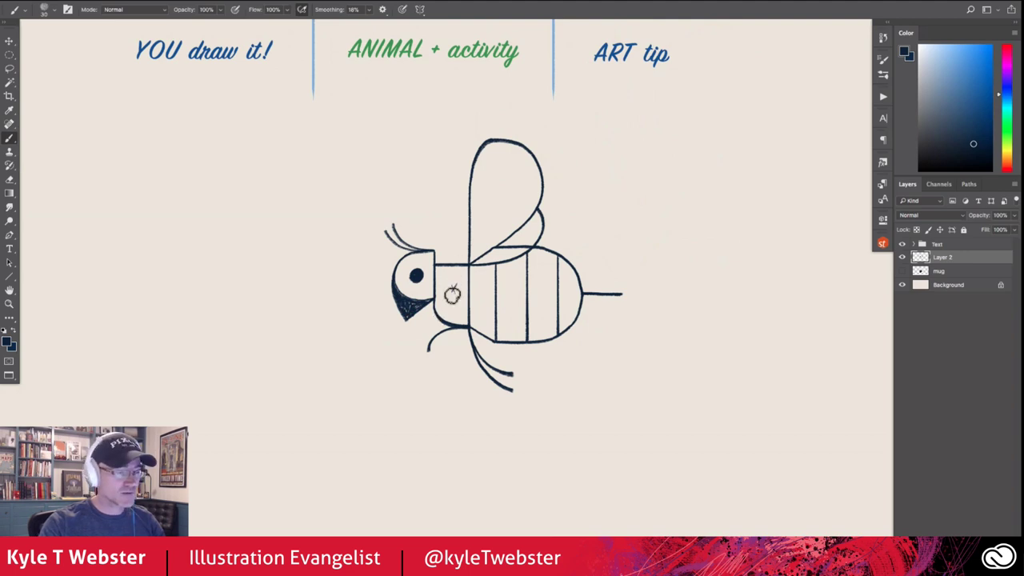
mouse_move(451, 286)
mouse_down()
mouse_move(462, 285)
mouse_move(462, 269)
mouse_move(445, 267)
mouse_move(459, 304)
mouse_up()
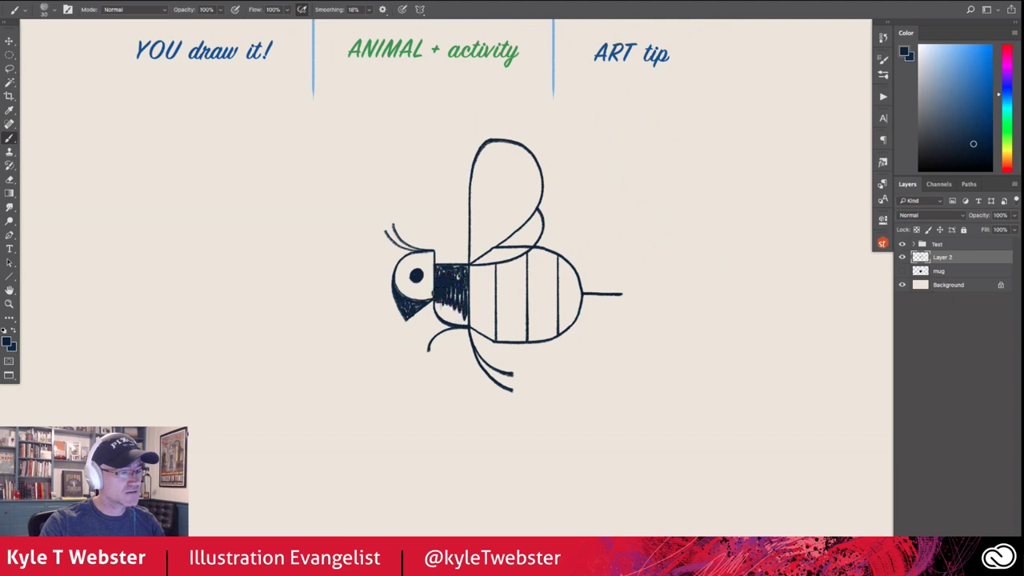
drag(442, 316, 464, 321)
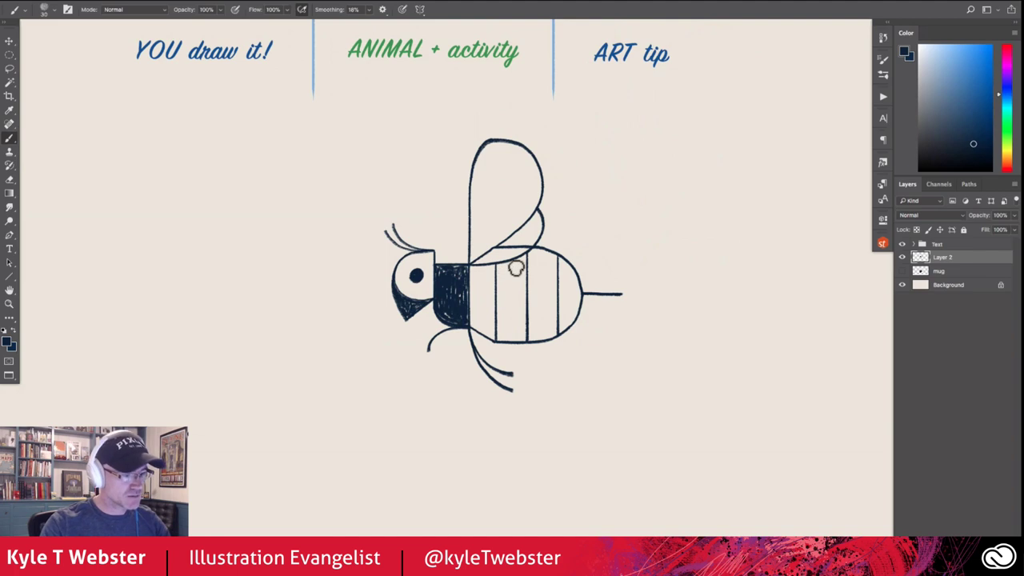
Step: Fill the front and rear body stripes with dark hatching
mouse_move(520, 258)
mouse_down()
mouse_move(494, 268)
mouse_move(517, 274)
mouse_move(520, 316)
mouse_move(509, 280)
mouse_move(489, 320)
mouse_move(522, 323)
mouse_move(516, 340)
mouse_move(512, 313)
mouse_move(495, 334)
mouse_move(520, 340)
mouse_up()
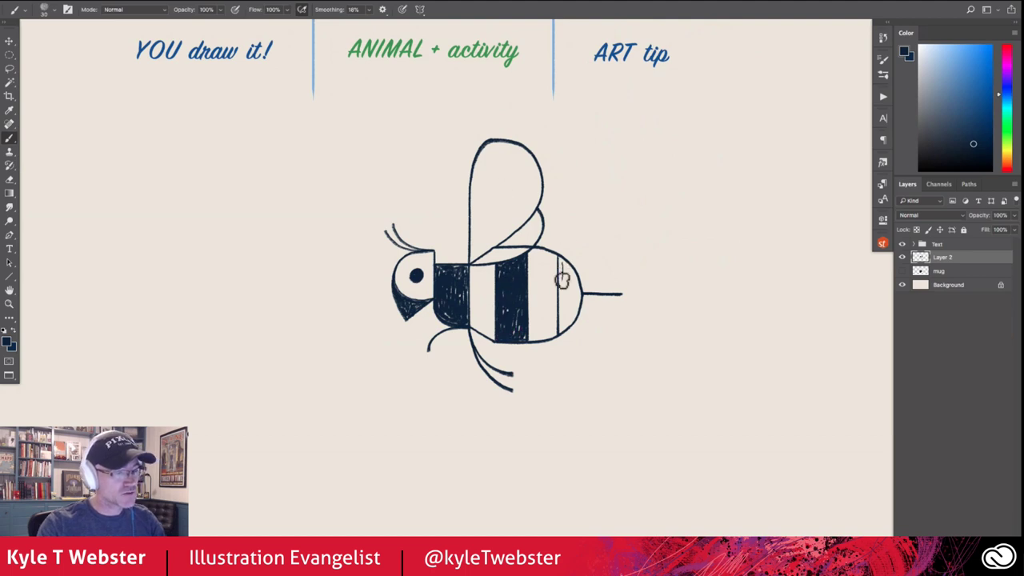
mouse_move(560, 260)
mouse_down()
mouse_move(572, 292)
mouse_move(583, 290)
mouse_move(570, 316)
mouse_move(564, 296)
mouse_move(566, 321)
mouse_up()
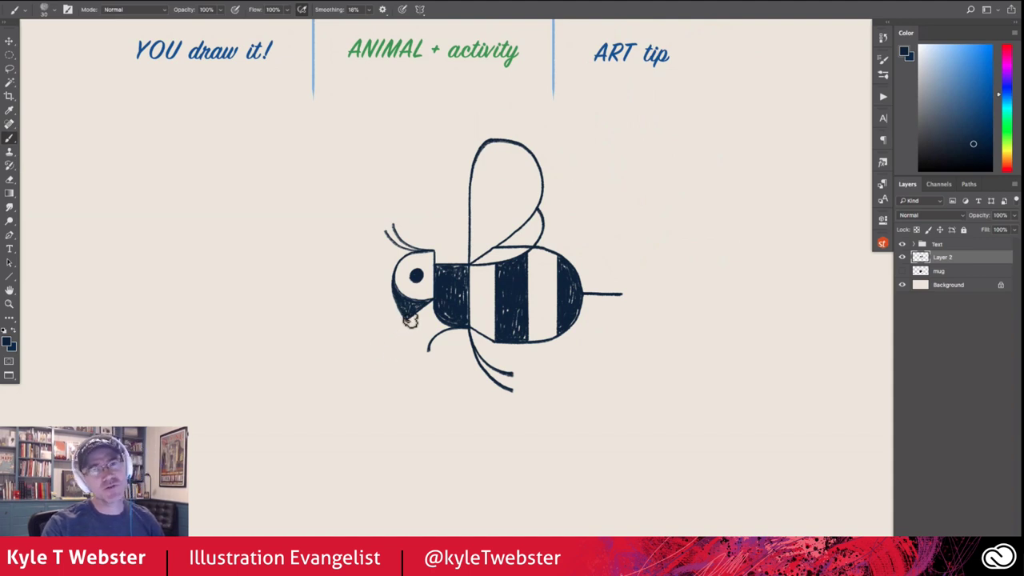
drag(347, 348, 420, 345)
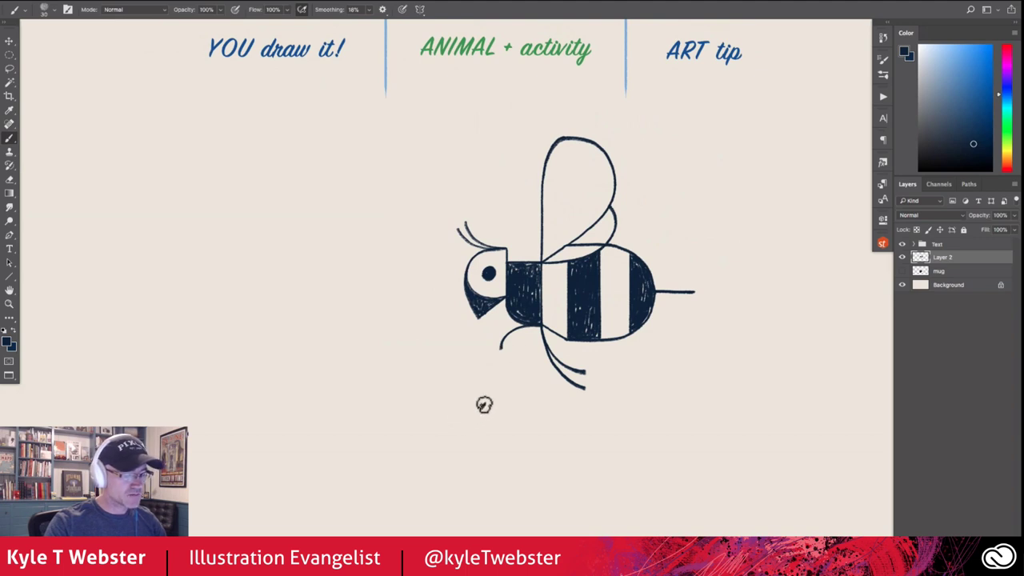
Step: Draw the flower's cone below the bee, closed with a bottom edge at its tip
mouse_move(484, 405)
mouse_down()
mouse_move(462, 433)
mouse_move(461, 421)
mouse_move(449, 432)
mouse_move(455, 439)
mouse_move(426, 405)
mouse_move(480, 394)
mouse_move(424, 403)
mouse_up()
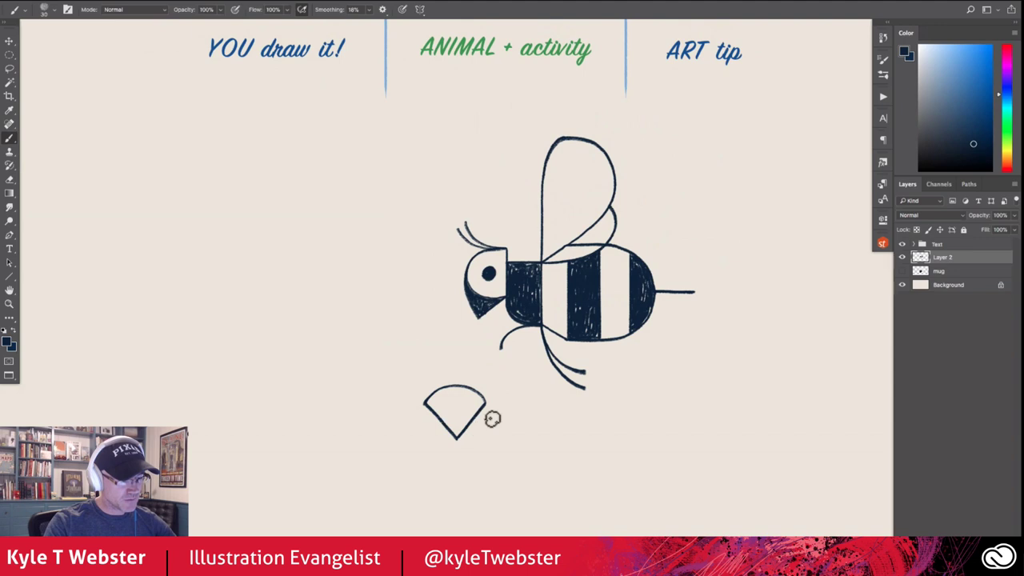
drag(495, 419, 455, 439)
drag(483, 402, 495, 417)
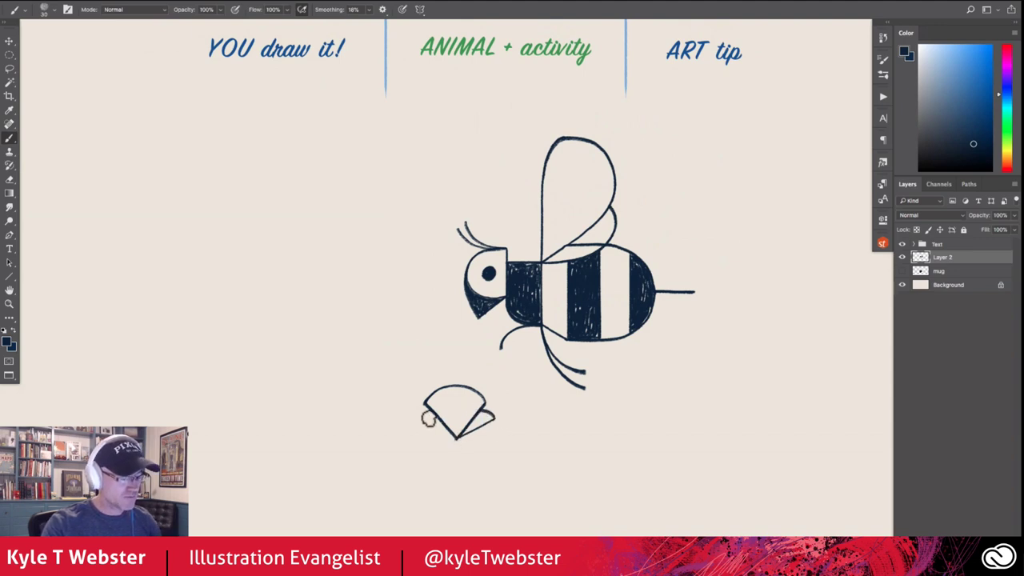
drag(458, 439, 491, 435)
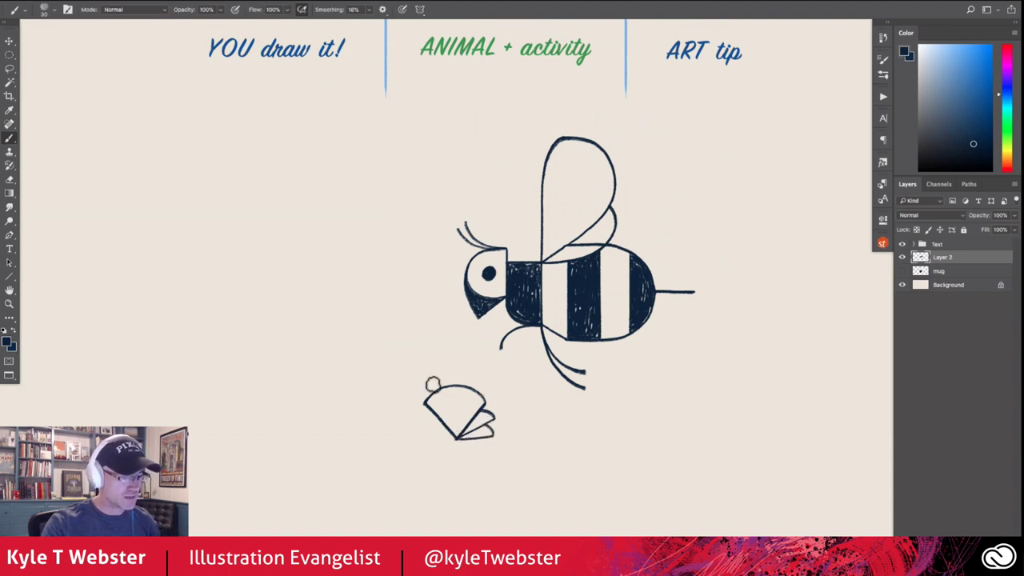
Step: Add layered petals around the cone, including outer left and right petals
mouse_move(432, 410)
mouse_down()
mouse_move(422, 413)
mouse_move(457, 438)
mouse_up()
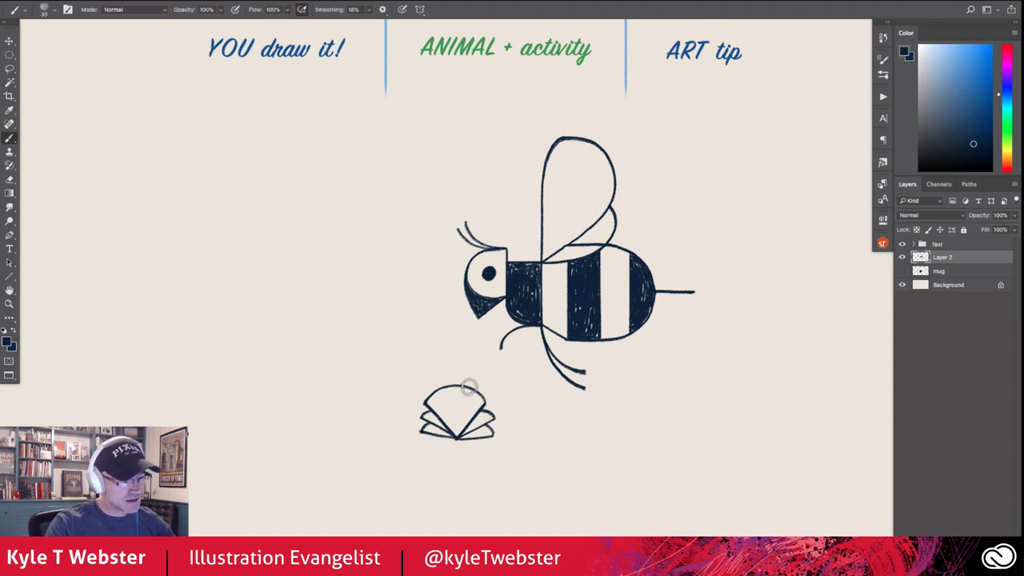
mouse_move(469, 387)
mouse_down()
mouse_move(459, 373)
mouse_move(445, 382)
mouse_up()
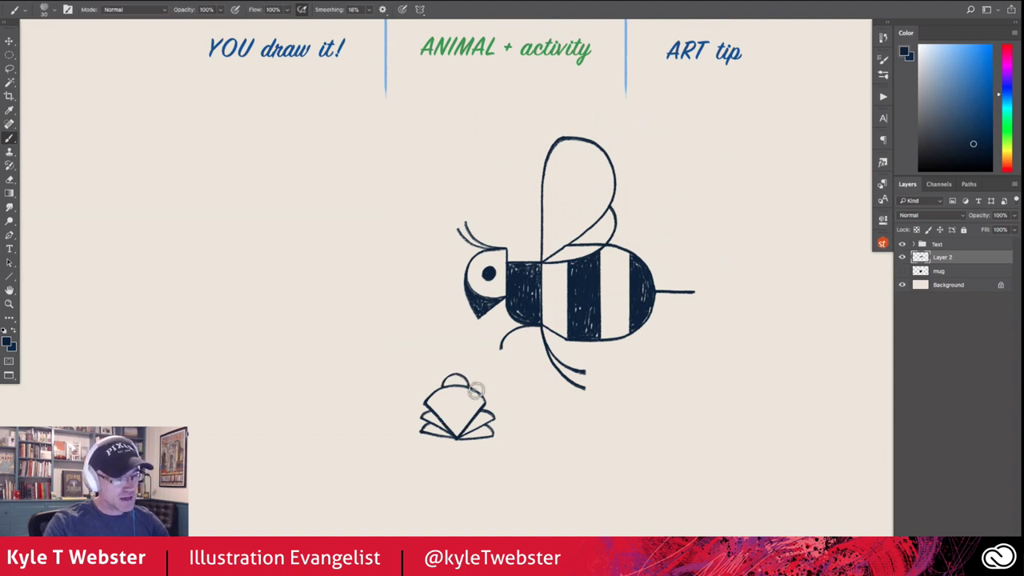
mouse_move(474, 389)
mouse_down()
mouse_move(500, 391)
mouse_move(492, 410)
mouse_up()
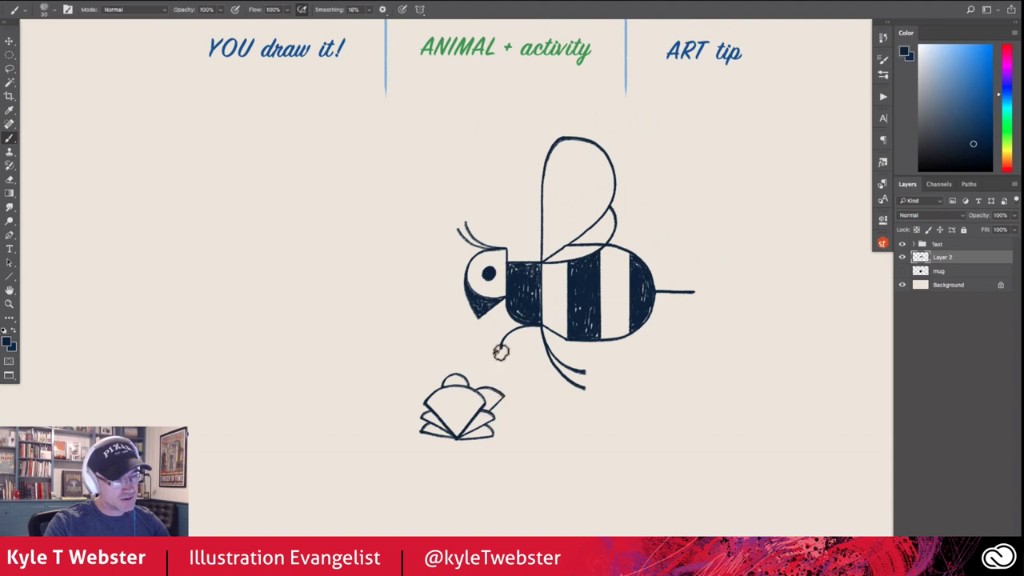
mouse_move(420, 395)
mouse_down()
mouse_move(433, 392)
mouse_move(424, 413)
mouse_up()
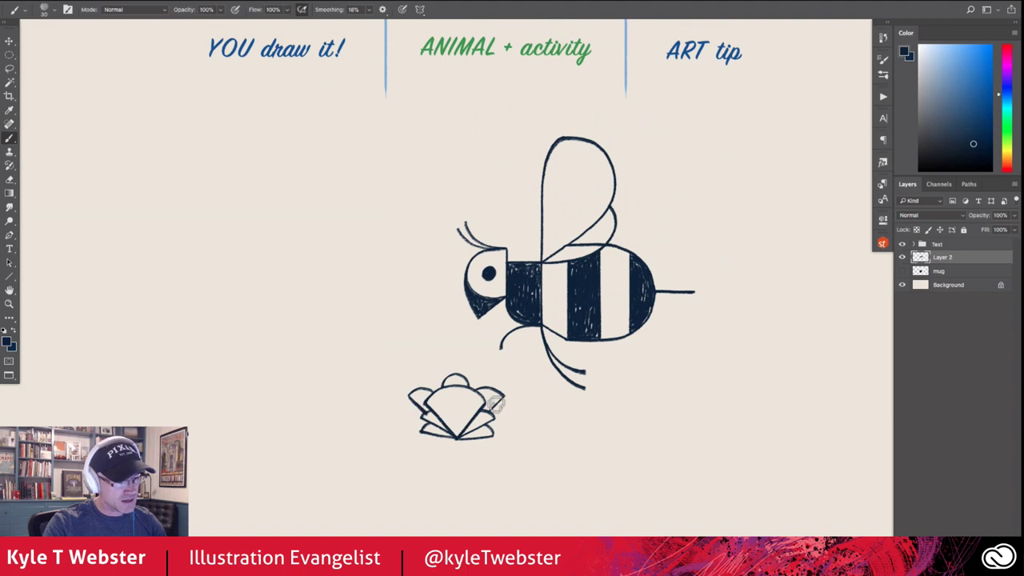
mouse_move(498, 404)
mouse_down()
mouse_move(517, 426)
mouse_move(494, 432)
mouse_up()
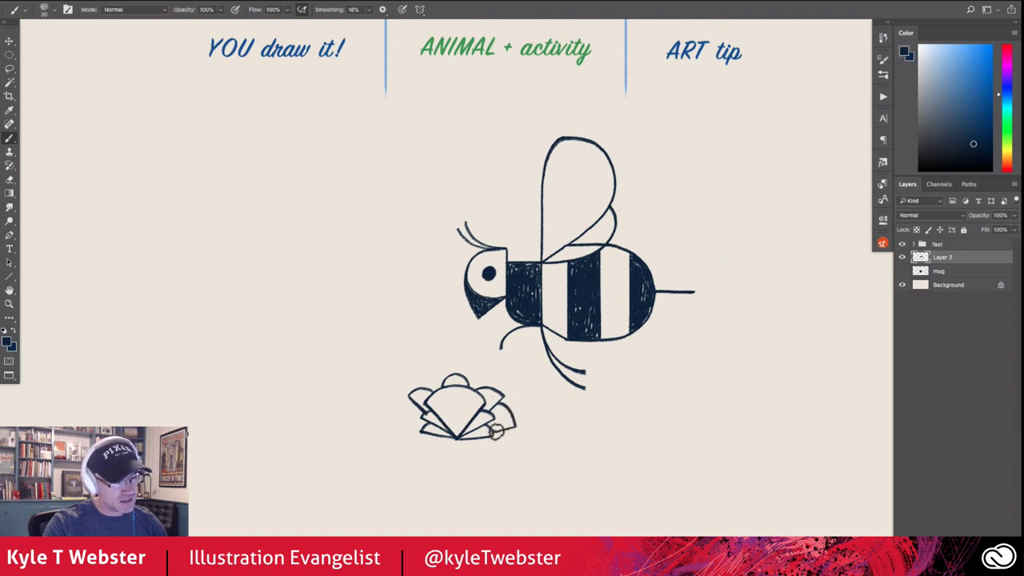
mouse_move(414, 403)
mouse_down()
mouse_move(397, 422)
mouse_move(420, 429)
mouse_move(396, 423)
mouse_move(407, 398)
mouse_up()
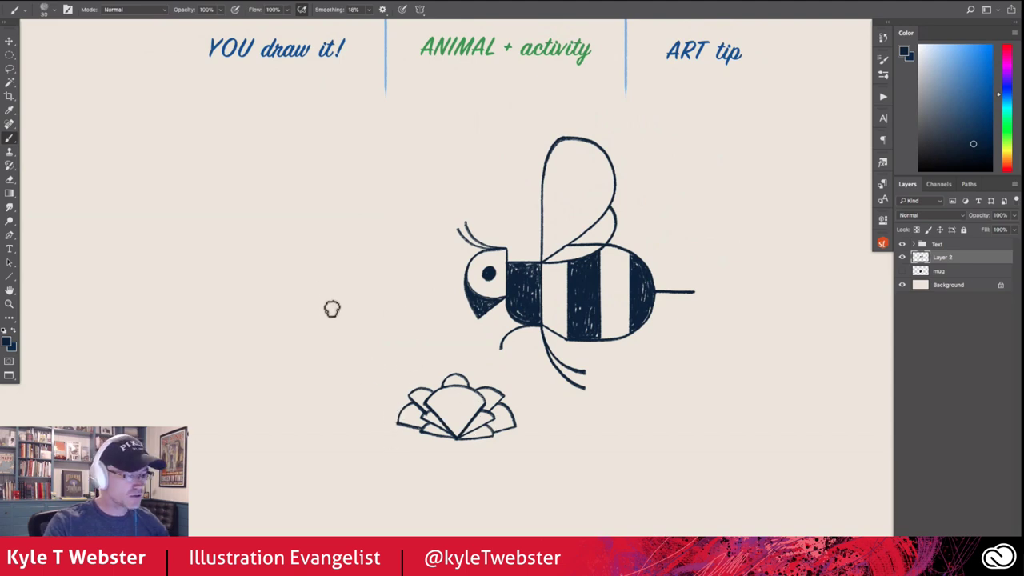
Step: Sketch a small flower left of the bee, then lasso and delete it
mouse_move(336, 304)
mouse_down()
mouse_move(305, 306)
mouse_move(312, 329)
mouse_move(334, 313)
mouse_move(325, 342)
mouse_move(347, 337)
mouse_move(333, 313)
mouse_move(357, 320)
mouse_move(356, 305)
mouse_move(333, 313)
mouse_move(326, 295)
mouse_move(315, 380)
mouse_up()
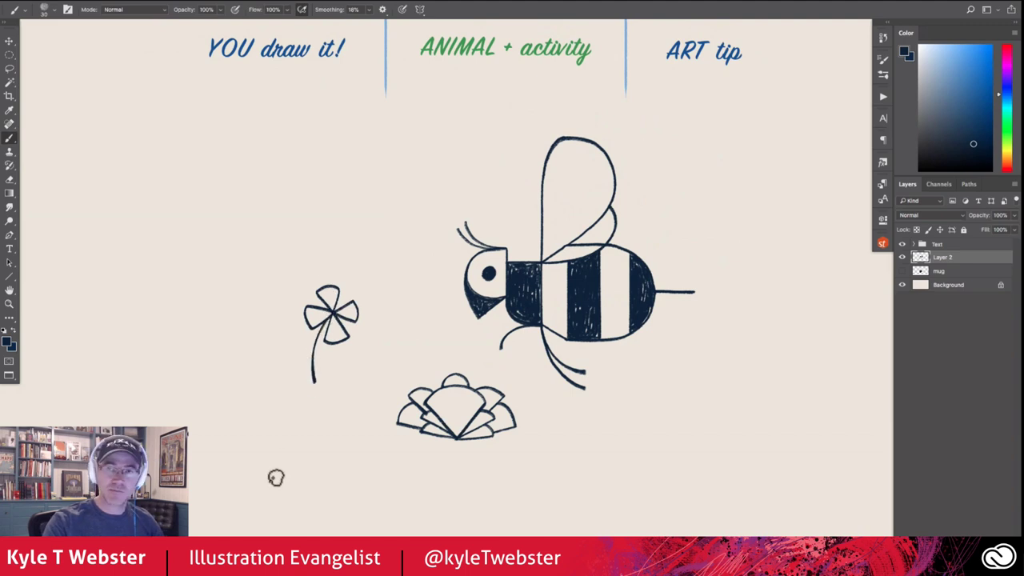
key(l)
mouse_move(339, 277)
mouse_down()
mouse_move(280, 371)
mouse_move(384, 341)
mouse_move(286, 280)
mouse_up()
key(Delete)
key(b)
key(ctrl+d)
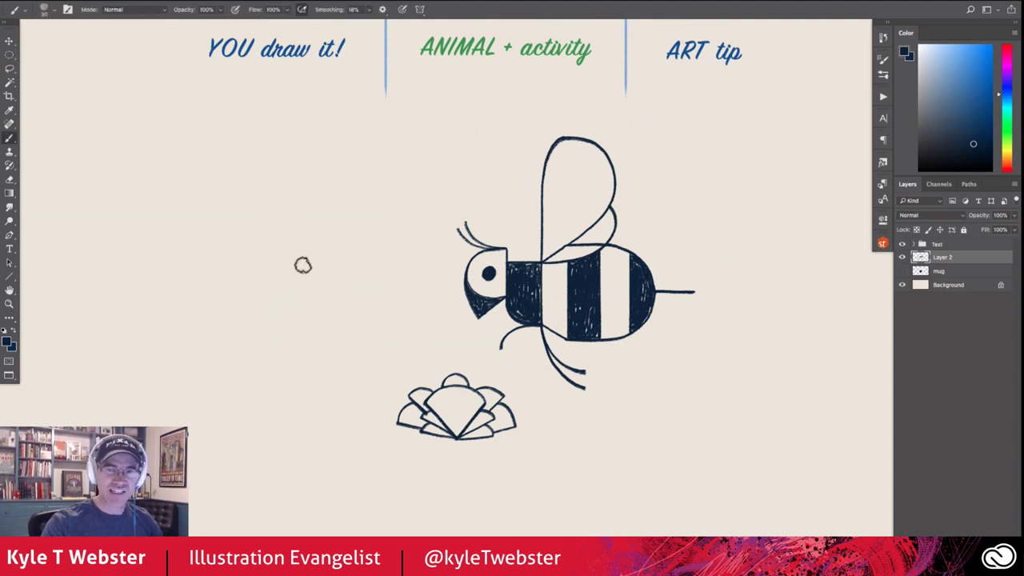
Step: Draw the flower's stem and a leaf off its left side
drag(456, 437, 457, 503)
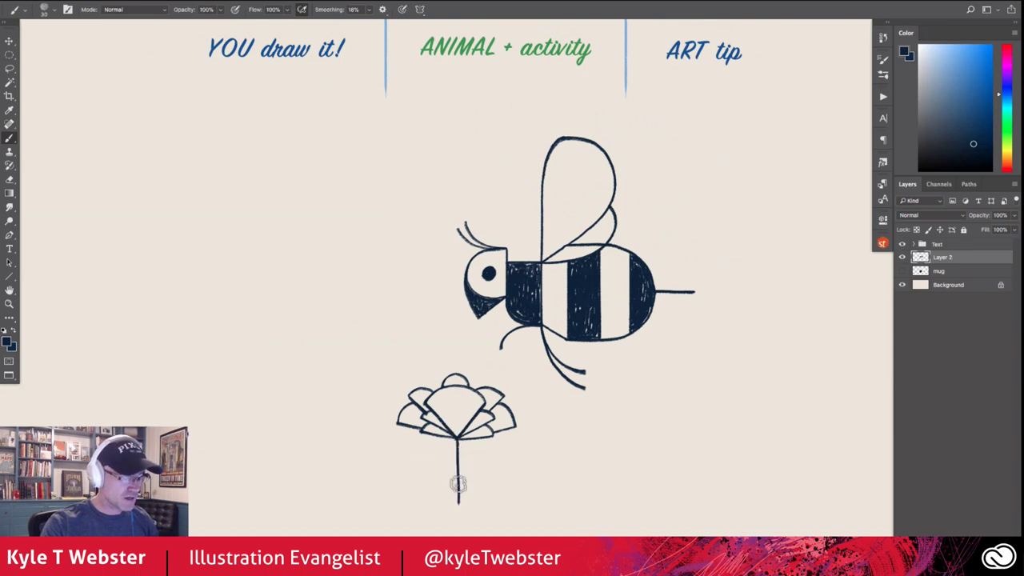
mouse_move(457, 480)
mouse_down()
mouse_move(418, 455)
mouse_move(459, 483)
mouse_up()
drag(357, 423, 318, 368)
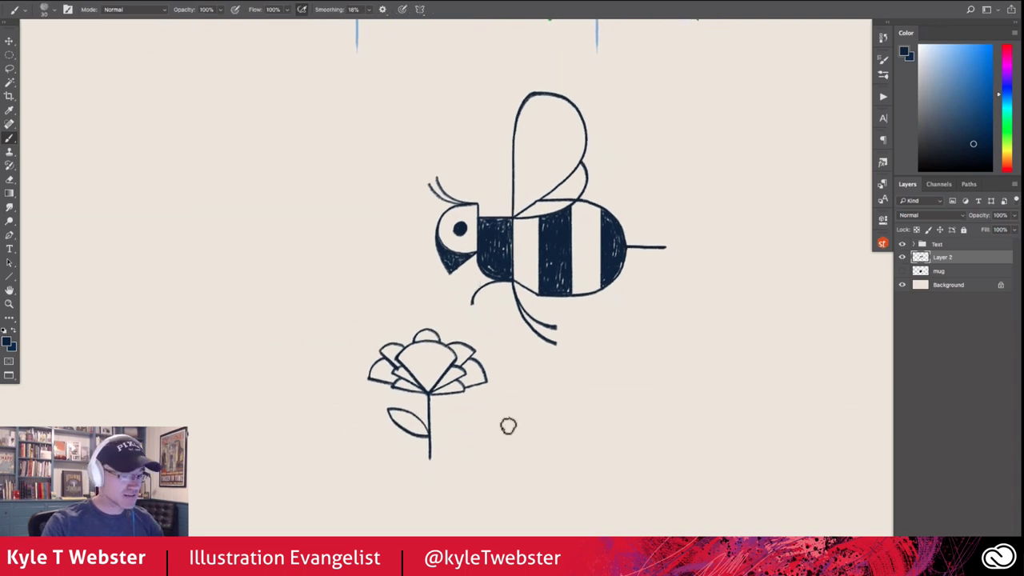
Step: Brush curved grass blades beside the stem and spreading to the right of the flower
mouse_move(545, 393)
mouse_down()
mouse_move(555, 387)
mouse_move(506, 451)
mouse_up()
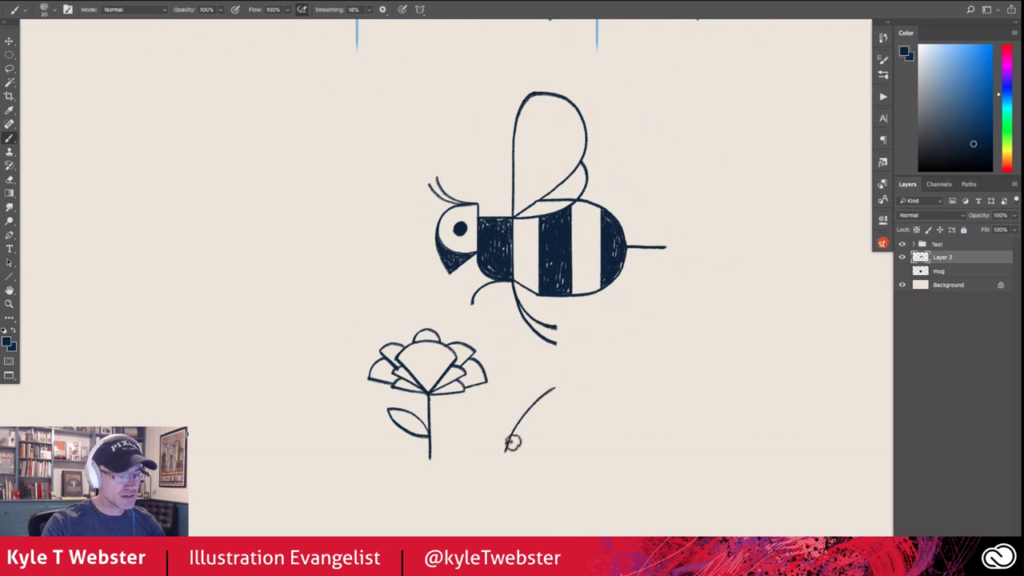
mouse_move(553, 390)
mouse_down()
mouse_move(519, 450)
mouse_move(499, 370)
mouse_up()
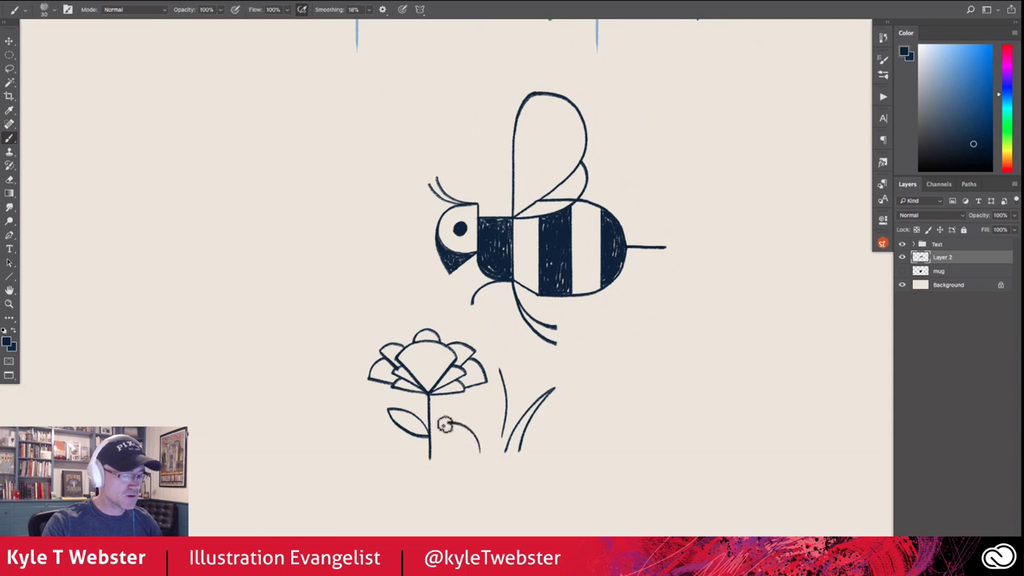
drag(447, 422, 478, 453)
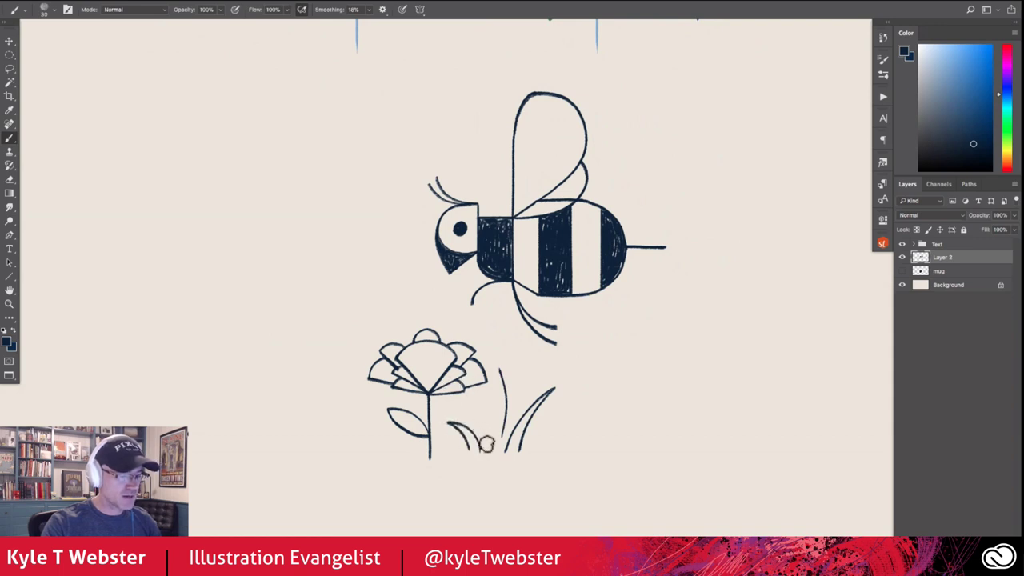
drag(474, 411, 490, 451)
drag(439, 383, 403, 362)
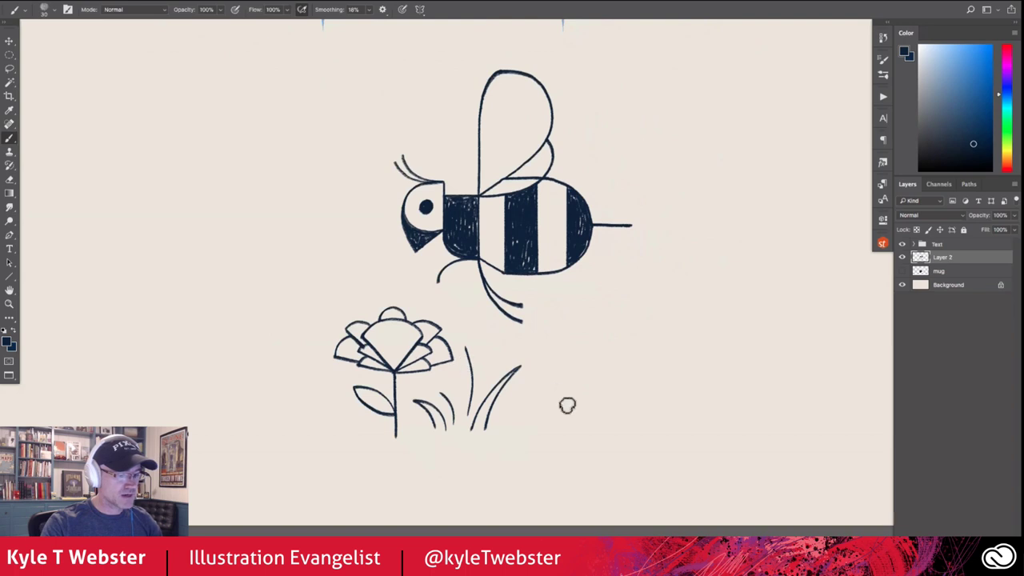
mouse_move(591, 422)
mouse_down()
mouse_move(583, 393)
mouse_move(538, 400)
mouse_move(566, 389)
mouse_move(578, 424)
mouse_move(565, 357)
mouse_up()
mouse_move(529, 430)
mouse_down()
mouse_move(524, 400)
mouse_move(509, 404)
mouse_up()
mouse_move(614, 428)
mouse_down()
mouse_move(655, 358)
mouse_move(633, 412)
mouse_move(658, 394)
mouse_move(648, 430)
mouse_up()
drag(385, 399, 441, 396)
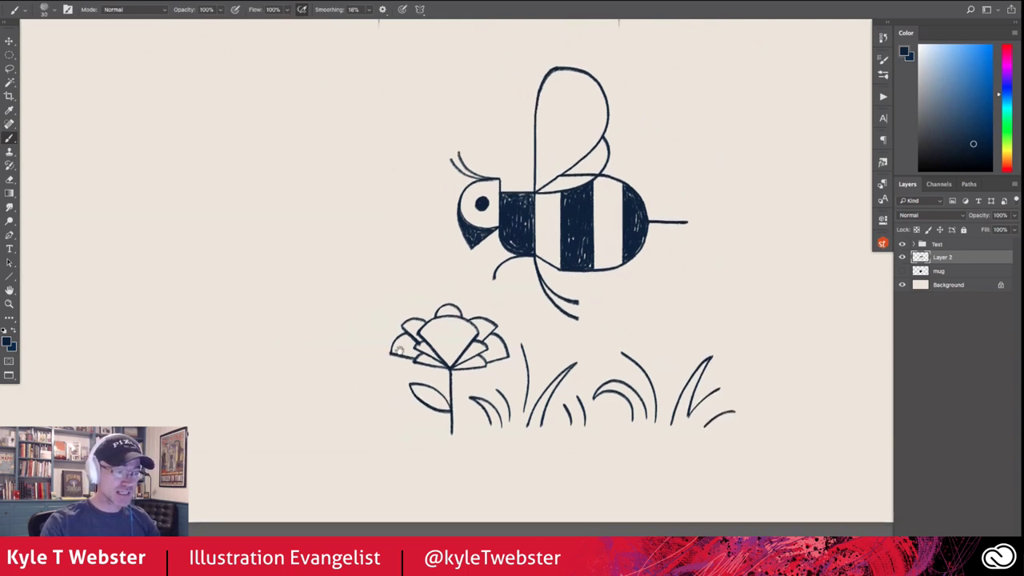
Step: Add a grass blade and V-shaped grass to the left of the flower
drag(378, 369, 397, 418)
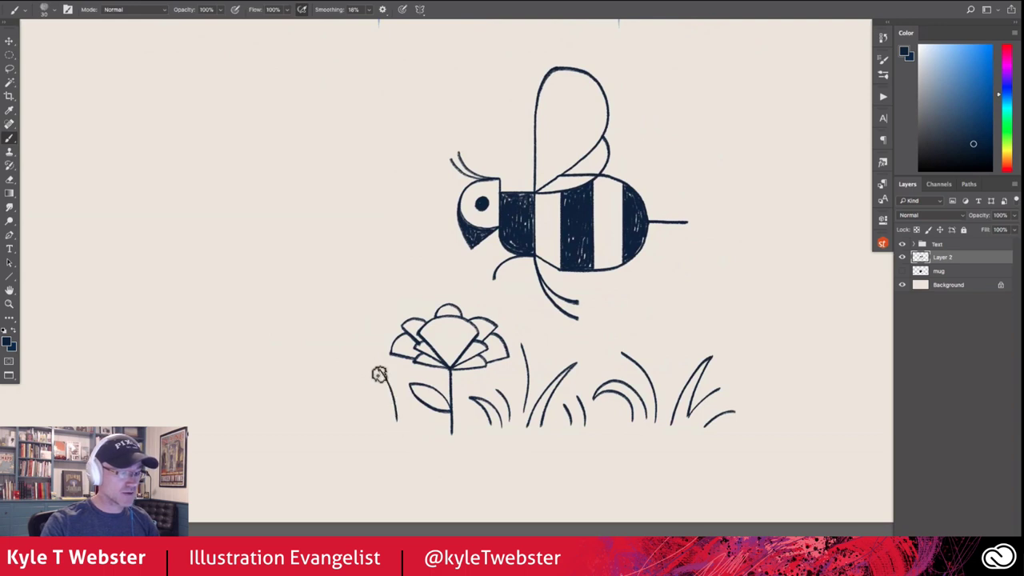
mouse_move(378, 368)
mouse_down()
mouse_move(380, 424)
mouse_move(360, 384)
mouse_up()
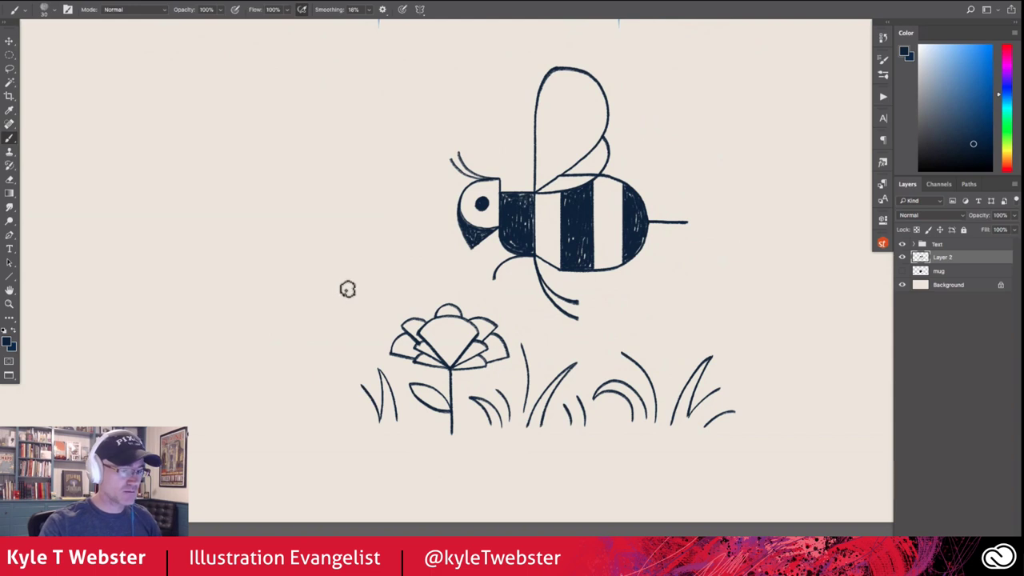
drag(348, 291, 297, 293)
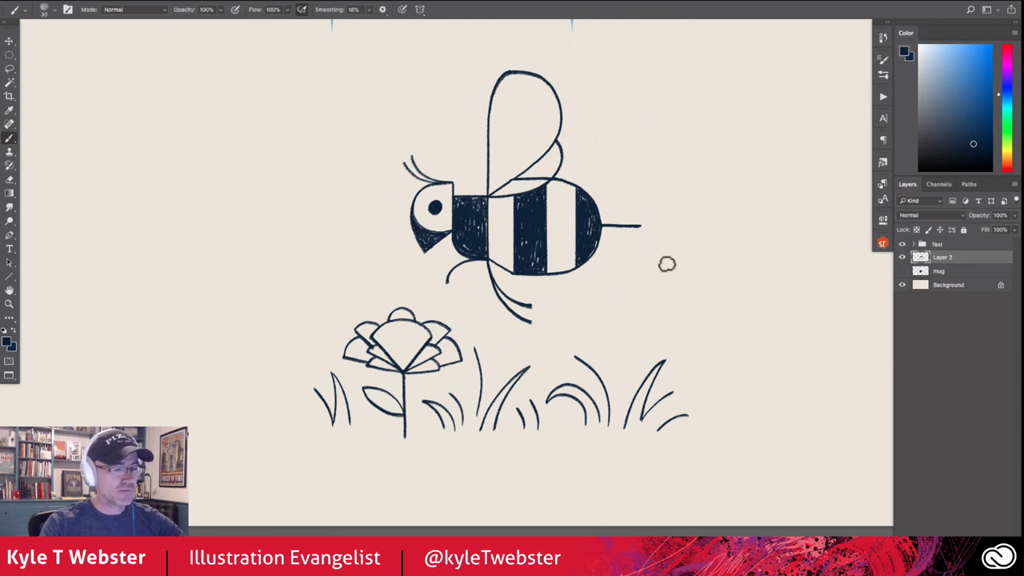
Step: Replace the first motion lines with a looping flight trail behind the stinger
mouse_move(709, 208)
mouse_down()
mouse_move(675, 209)
mouse_move(673, 235)
mouse_up()
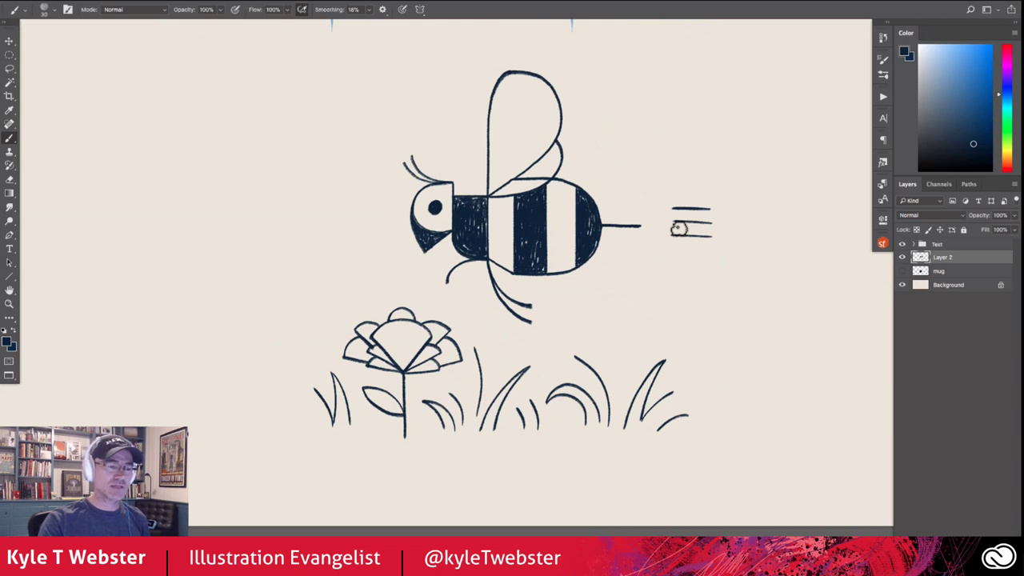
key(ctrl+z)
key(ctrl+z)
key(ctrl+z)
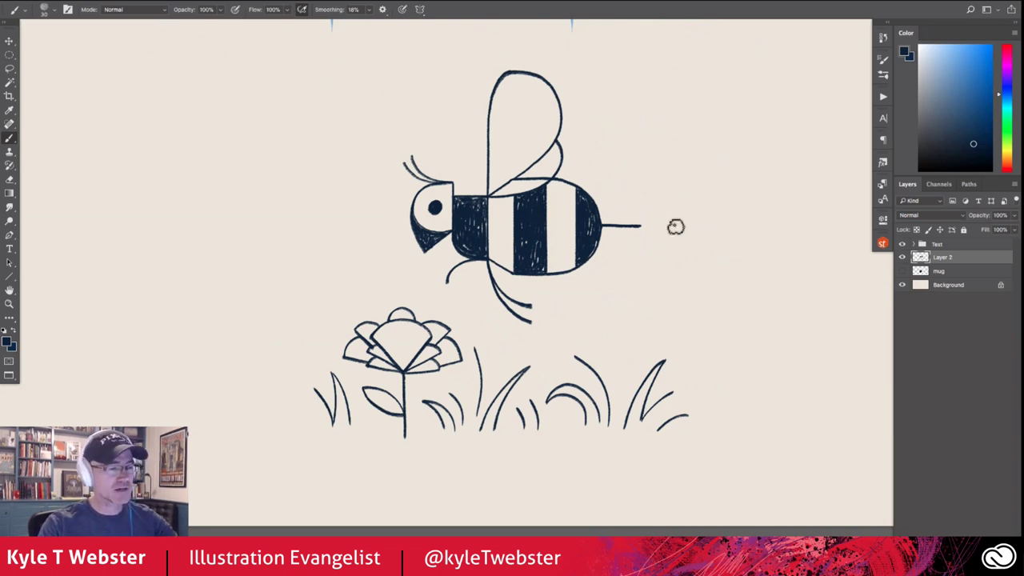
drag(644, 256, 724, 253)
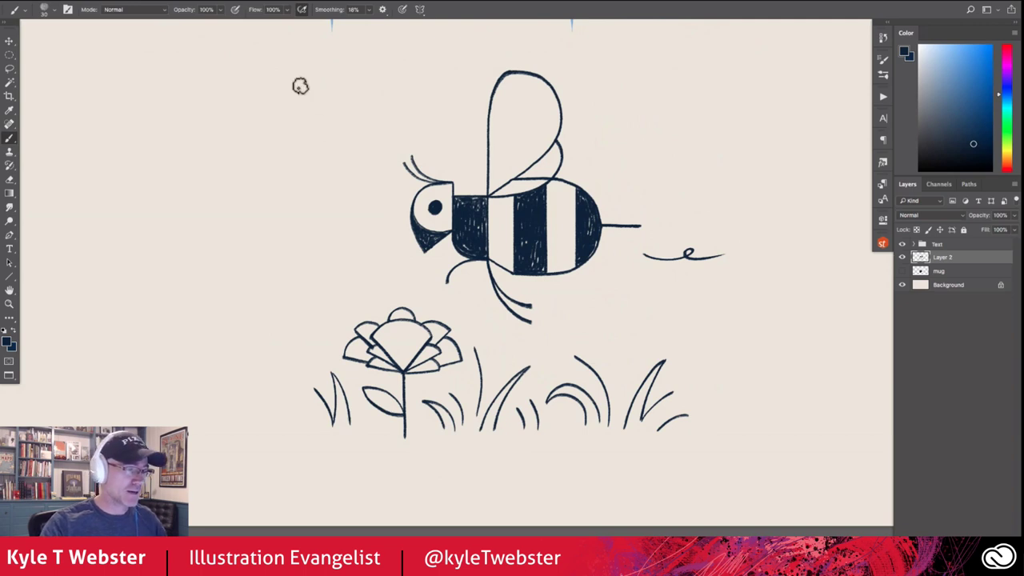
Step: Add small buzz dashes in front of the bee's head
drag(322, 227, 346, 233)
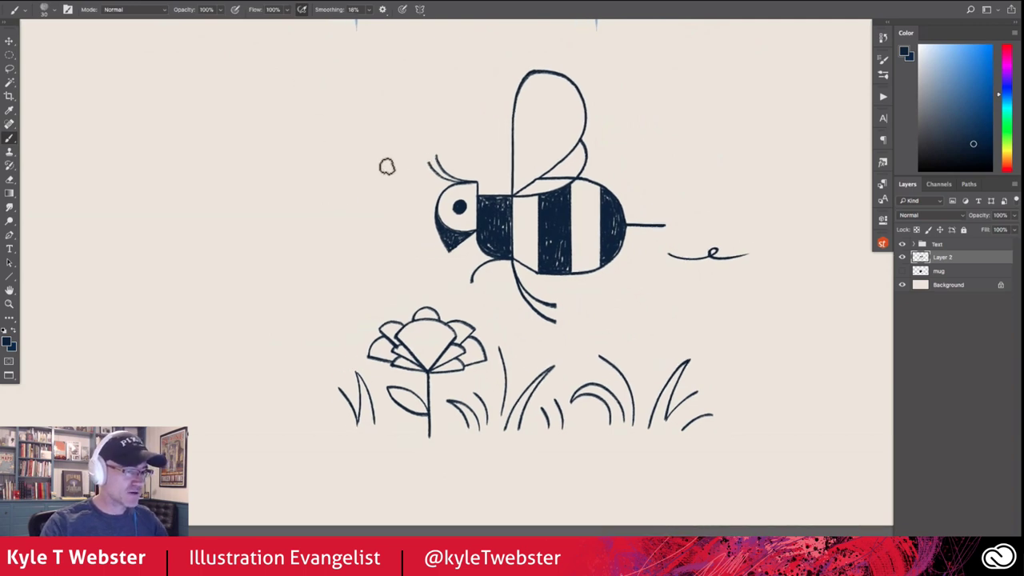
drag(403, 167, 405, 196)
drag(397, 200, 401, 198)
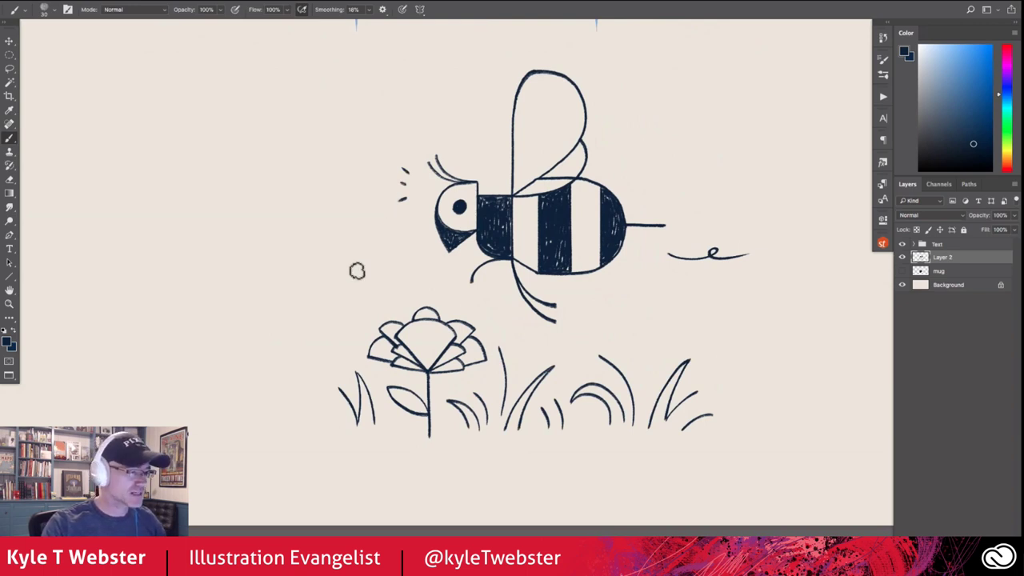
Step: Bring the header text into view and fit the whole page in the window
mouse_move(362, 275)
mouse_down()
mouse_move(441, 300)
mouse_move(409, 299)
mouse_move(418, 292)
mouse_up()
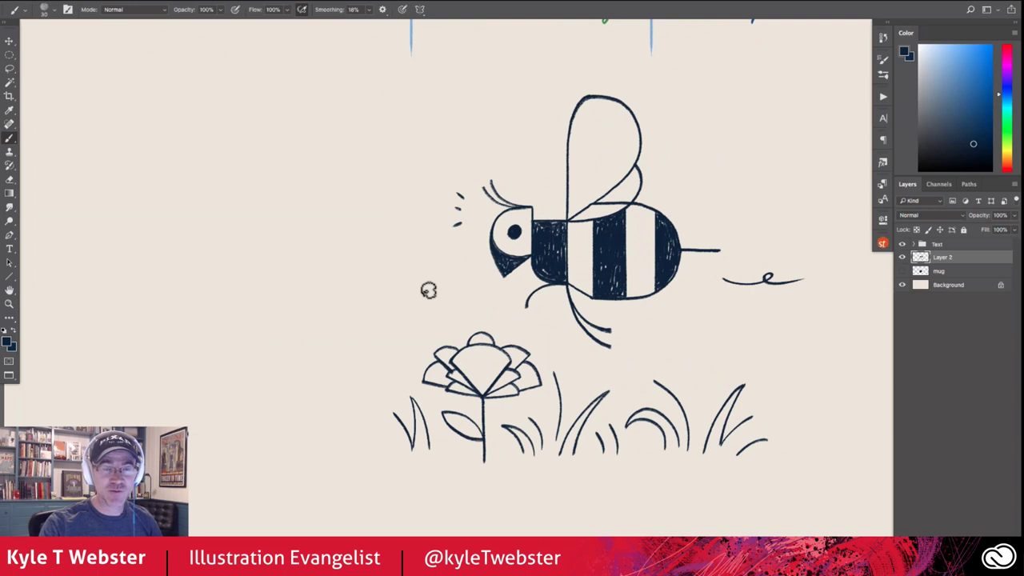
drag(389, 283, 339, 282)
key(ctrl+0)
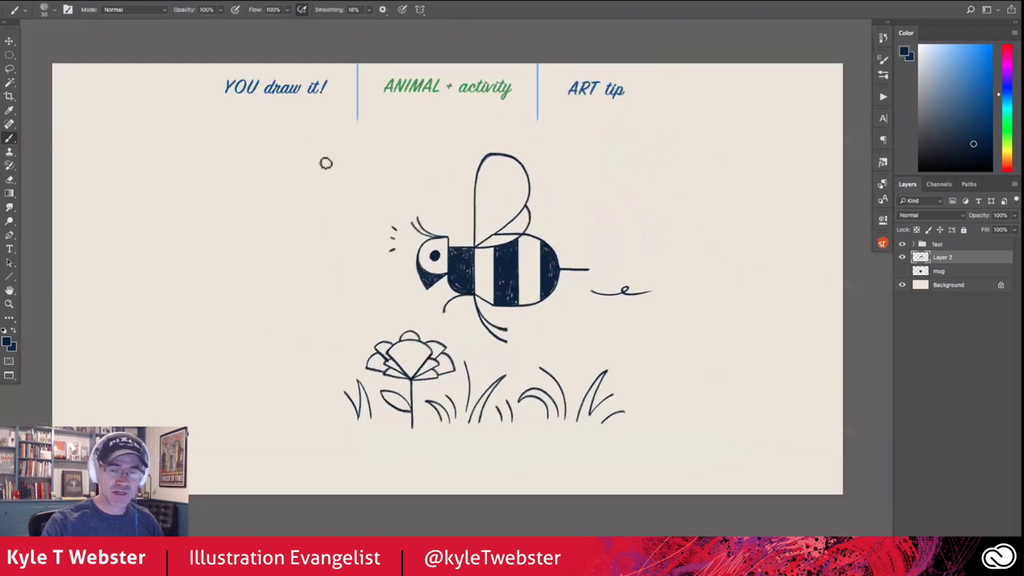
Step: Free-transform the bee, flower and grass down to about 72.5% and place them at the lower right
key(ctrl+t)
drag(343, 152, 419, 193)
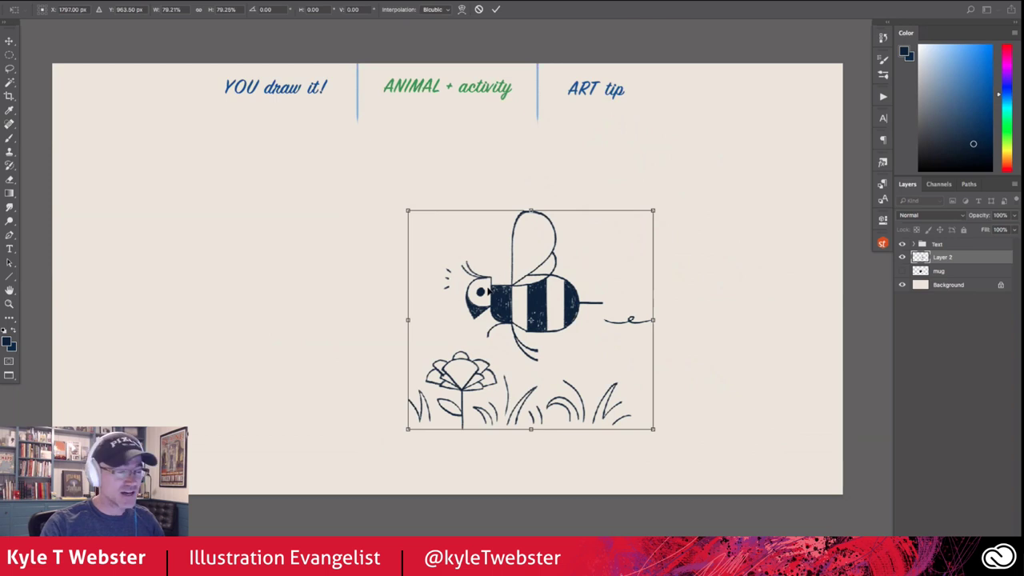
drag(483, 300, 645, 291)
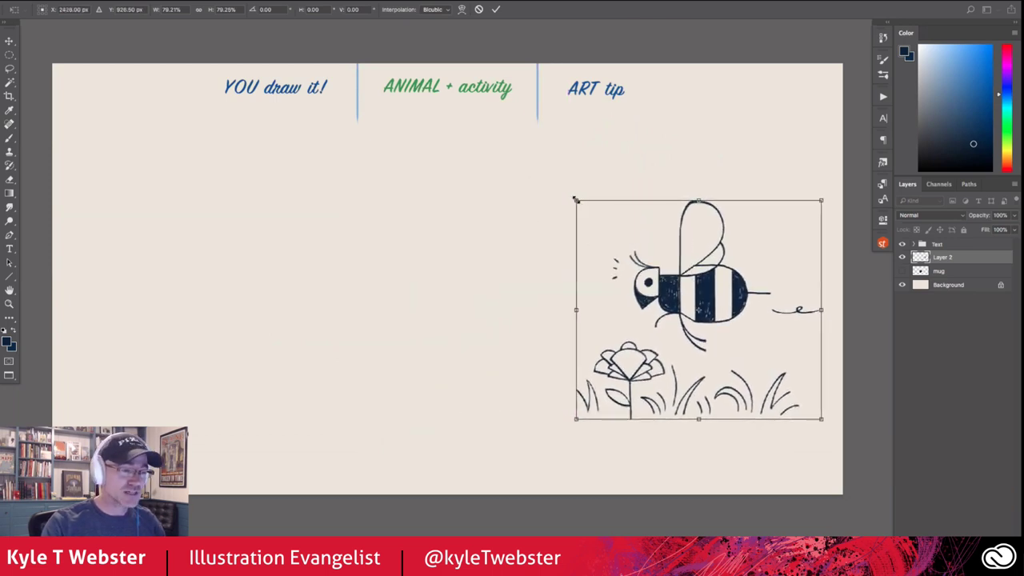
drag(576, 201, 599, 221)
drag(658, 300, 654, 273)
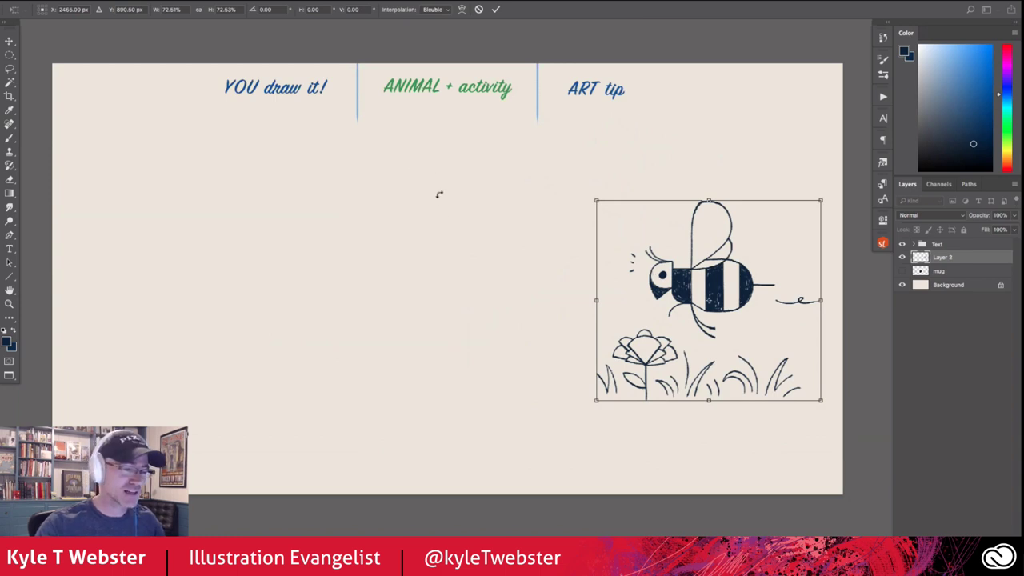
key(Return)
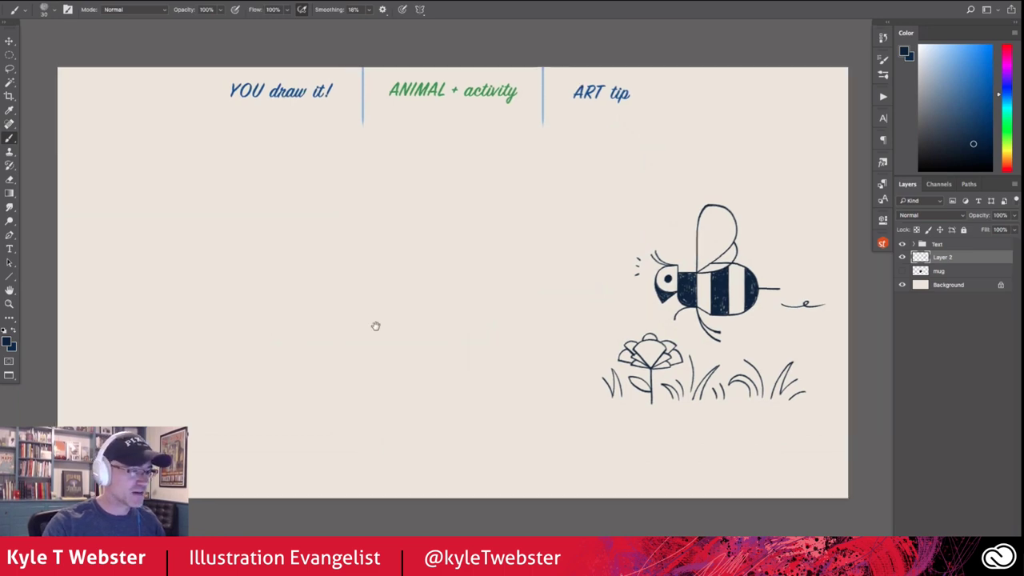
Step: Fit the whole cream page on screen so the finished bee drawing sits small at lower right
key(ctrl+0)
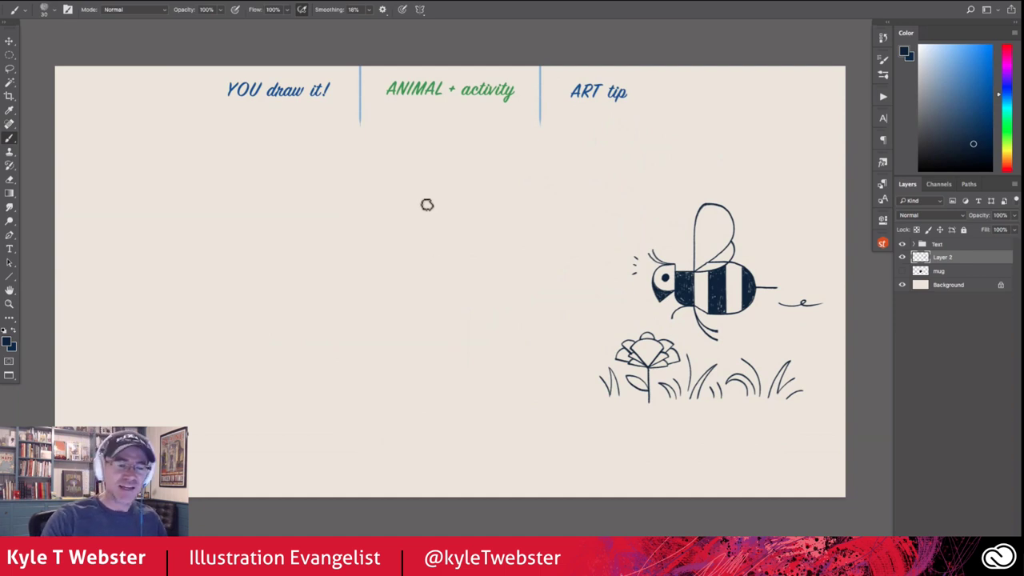
Step: Pick a light blue foreground colour and add a new layer for the cat sketch
click(952, 60)
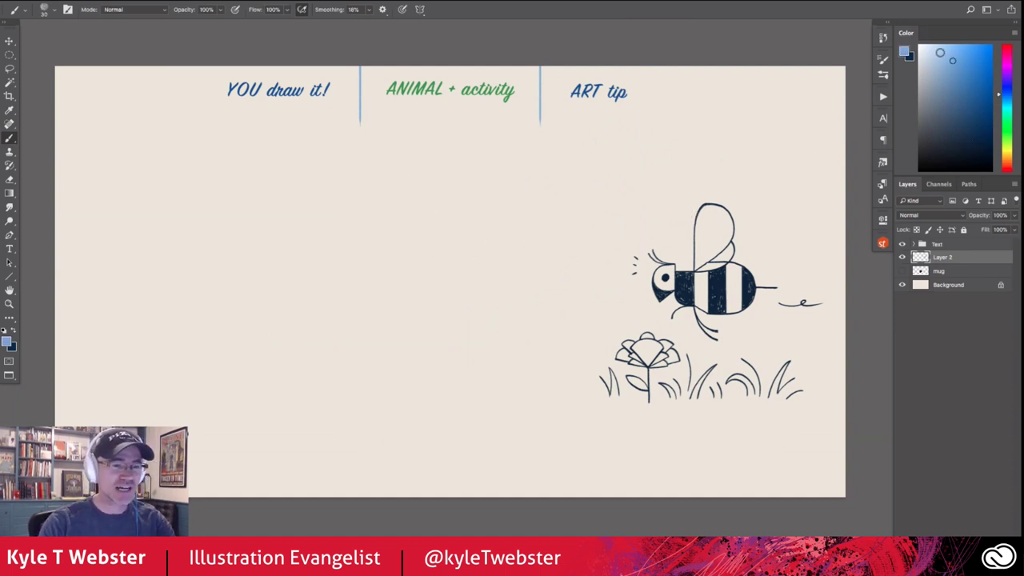
drag(459, 327, 471, 325)
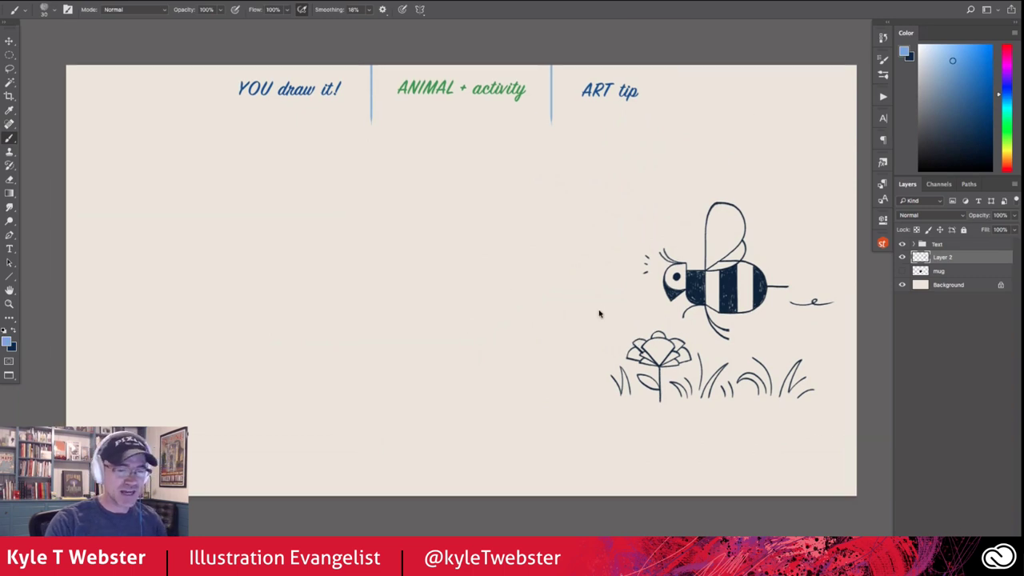
key(ctrl+shift+alt+n)
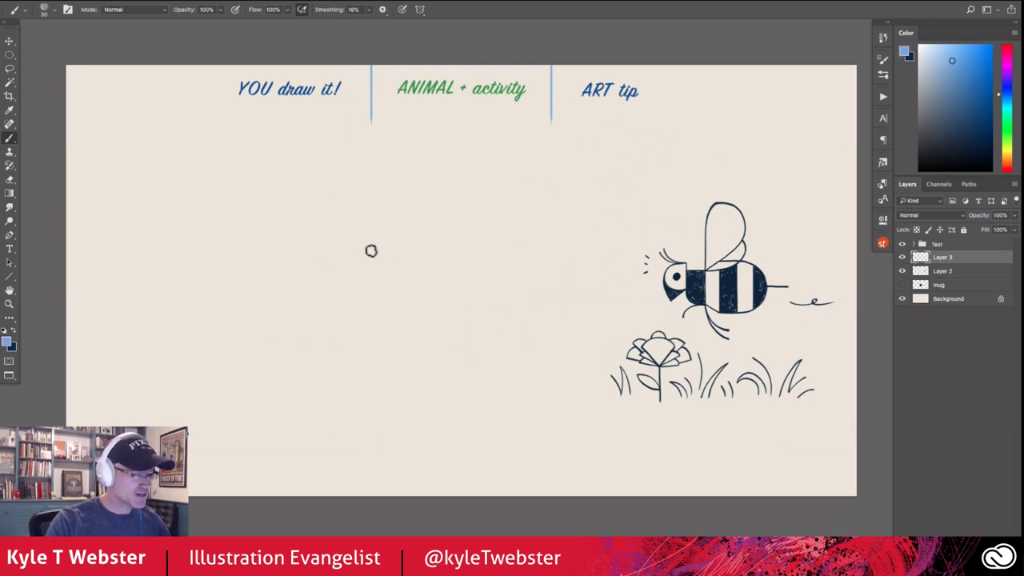
Step: Sketch the cat's oval head with two pointed ears on the page's left side
mouse_move(389, 208)
mouse_down()
mouse_move(412, 221)
mouse_move(351, 291)
mouse_move(415, 235)
mouse_move(357, 299)
mouse_move(381, 291)
mouse_move(408, 209)
mouse_move(302, 211)
mouse_move(299, 228)
mouse_move(400, 259)
mouse_up()
mouse_move(355, 283)
mouse_down()
mouse_move(414, 233)
mouse_move(416, 178)
mouse_move(410, 169)
mouse_move(359, 192)
mouse_up()
mouse_move(398, 164)
mouse_down()
mouse_move(347, 201)
mouse_move(289, 189)
mouse_move(309, 240)
mouse_move(317, 190)
mouse_move(403, 156)
mouse_move(416, 237)
mouse_move(407, 149)
mouse_move(318, 200)
mouse_move(272, 184)
mouse_move(283, 229)
mouse_up()
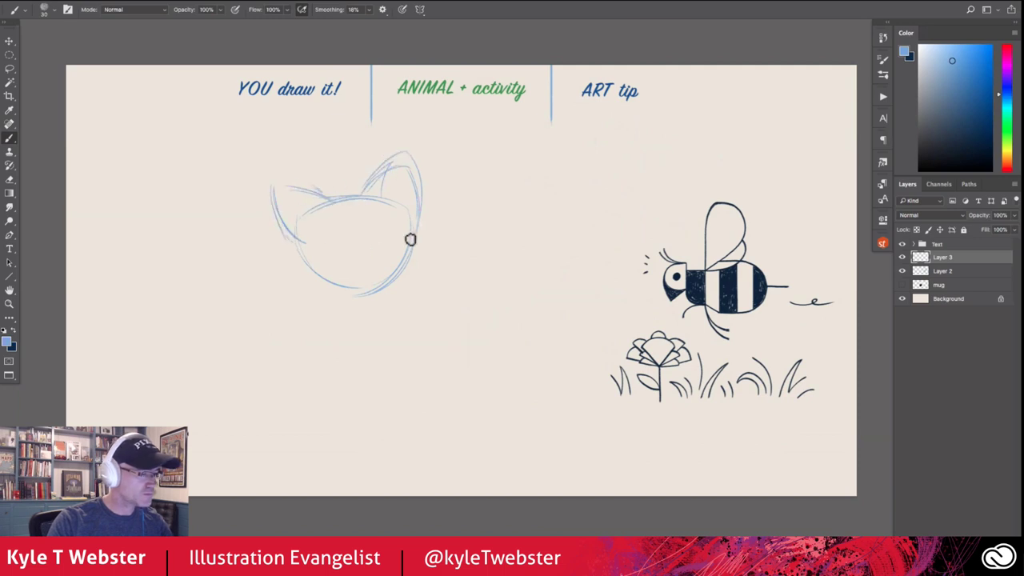
mouse_move(416, 238)
mouse_down()
mouse_move(414, 267)
mouse_move(340, 288)
mouse_up()
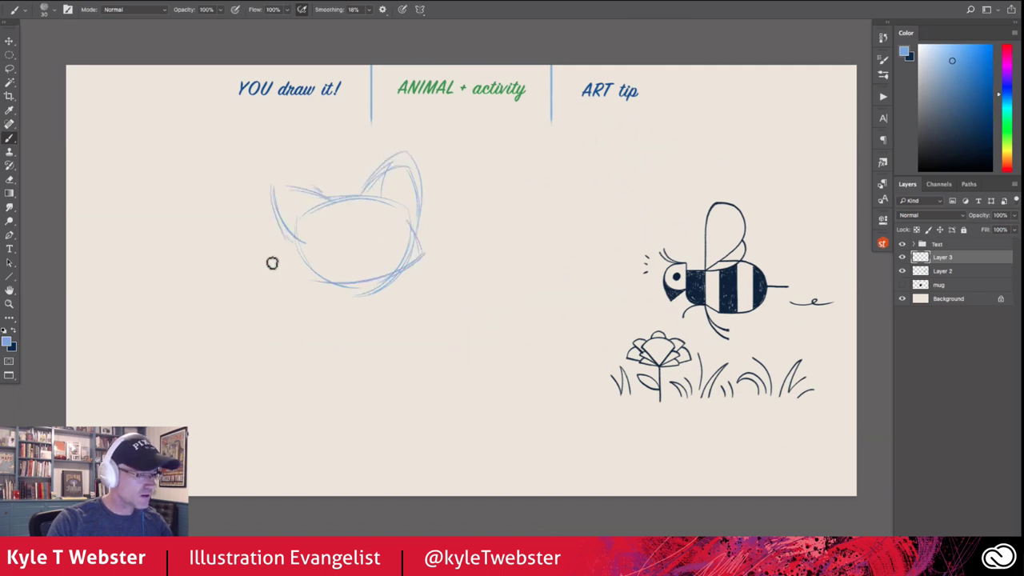
mouse_move(302, 233)
mouse_down()
mouse_move(292, 283)
mouse_move(337, 281)
mouse_move(291, 277)
mouse_move(350, 291)
mouse_up()
mouse_move(420, 245)
mouse_down()
mouse_move(360, 297)
mouse_move(374, 283)
mouse_move(289, 276)
mouse_move(341, 292)
mouse_move(417, 246)
mouse_move(414, 265)
mouse_move(414, 169)
mouse_move(386, 177)
mouse_move(386, 167)
mouse_move(357, 196)
mouse_move(303, 186)
mouse_move(271, 217)
mouse_move(269, 200)
mouse_move(300, 226)
mouse_move(309, 196)
mouse_move(322, 205)
mouse_move(289, 190)
mouse_move(317, 198)
mouse_move(279, 232)
mouse_move(274, 193)
mouse_move(346, 198)
mouse_move(422, 256)
mouse_move(292, 264)
mouse_move(296, 278)
mouse_move(294, 216)
mouse_up()
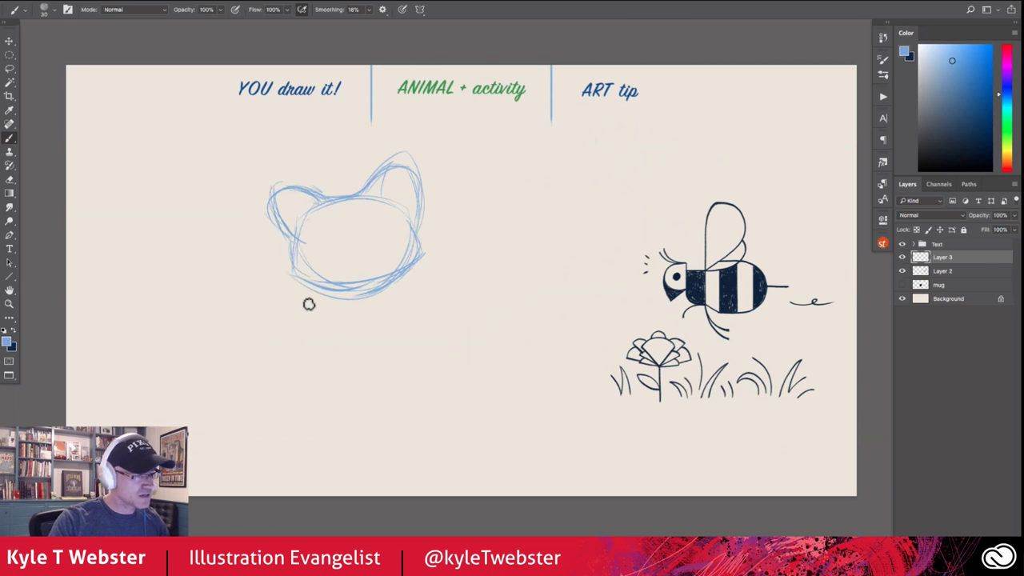
Step: Sketch the torso, an outstretched arm, the raised kicking leg and the standing leg
scroll(389, 288, up, 3)
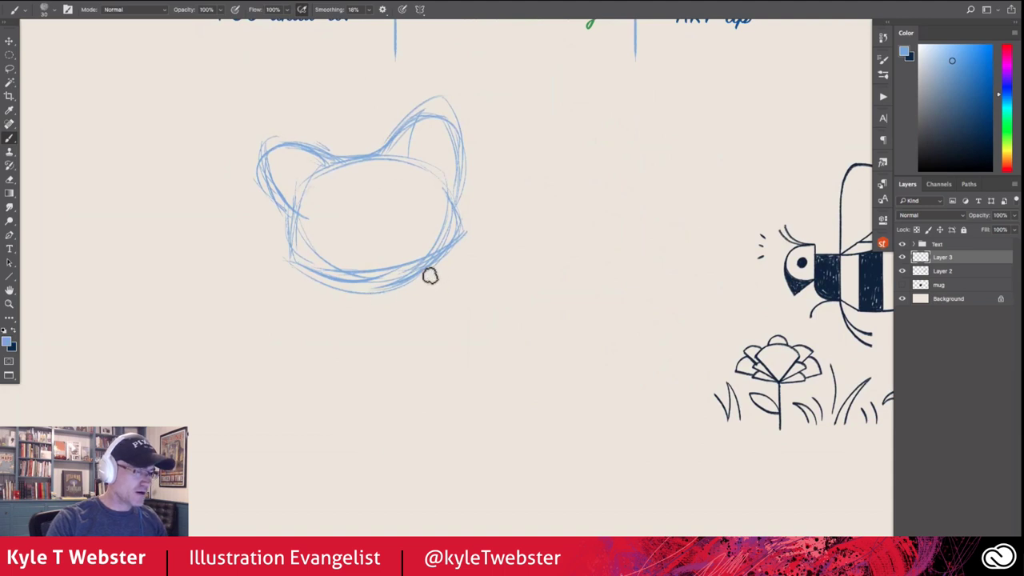
mouse_move(426, 269)
mouse_down()
mouse_move(505, 334)
mouse_move(508, 353)
mouse_move(398, 317)
mouse_move(279, 340)
mouse_up()
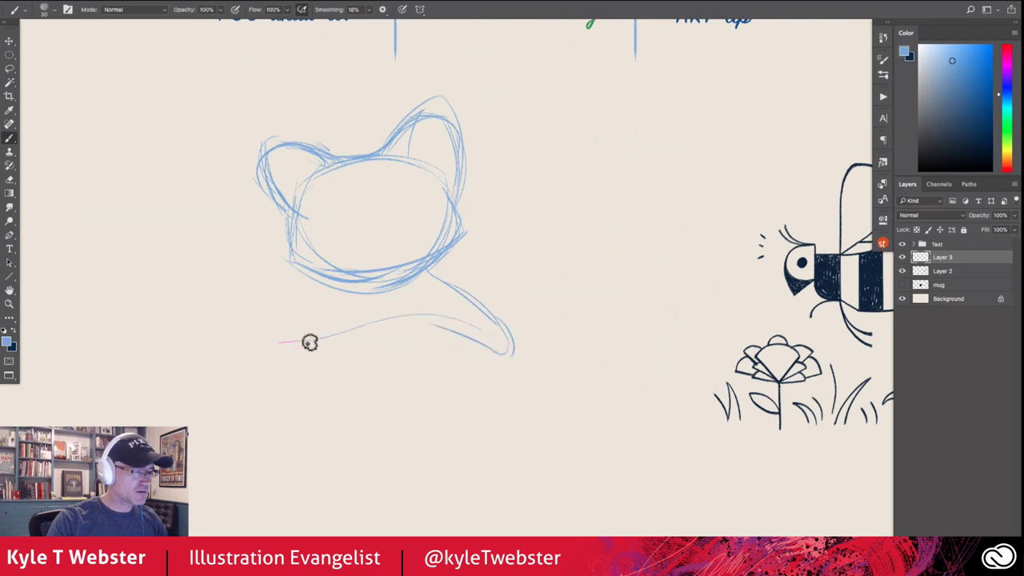
mouse_move(432, 314)
mouse_down()
mouse_move(406, 373)
mouse_move(391, 382)
mouse_move(376, 304)
mouse_up()
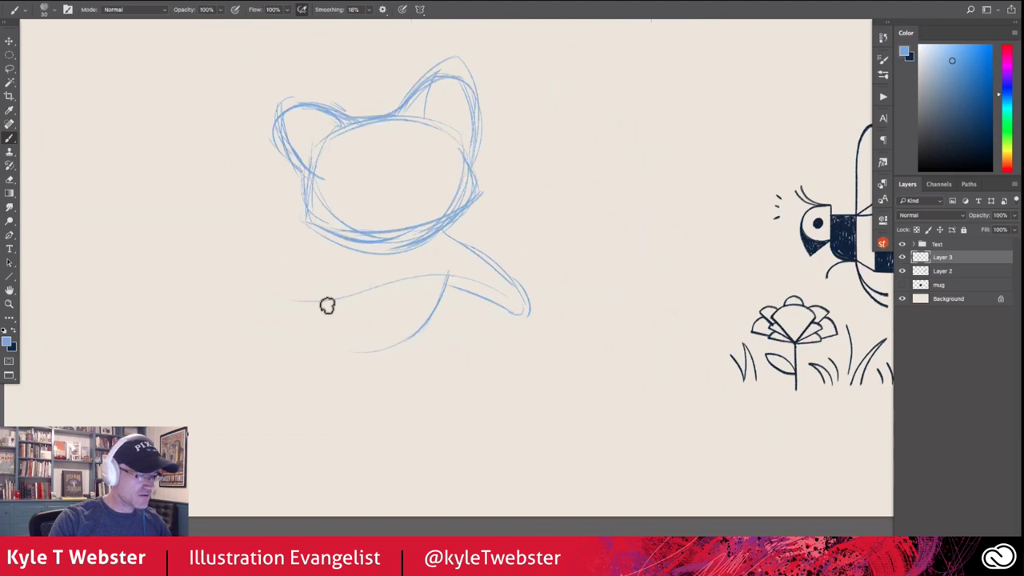
mouse_move(422, 340)
mouse_down()
mouse_move(389, 351)
mouse_move(435, 346)
mouse_move(416, 384)
mouse_up()
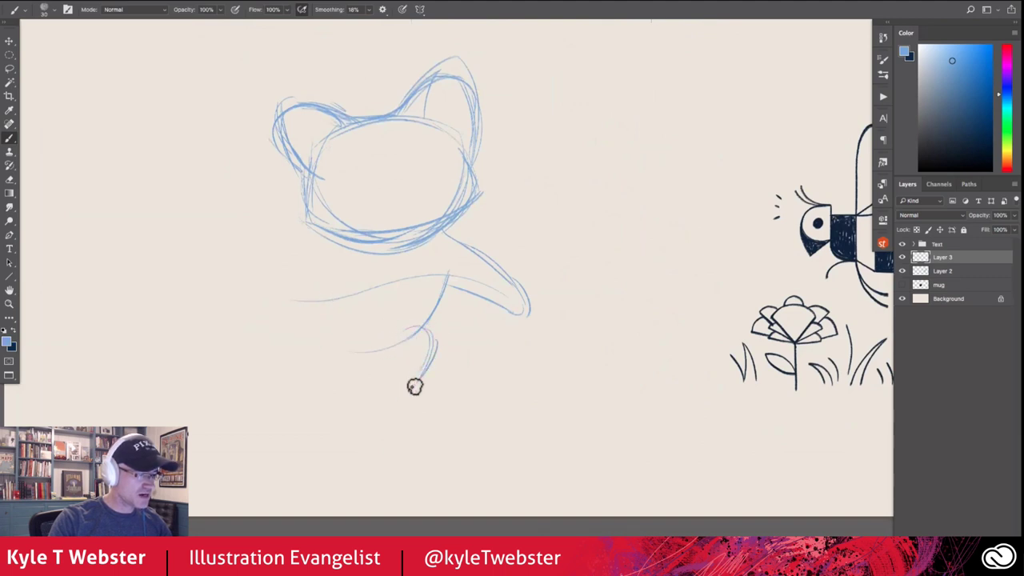
mouse_move(412, 327)
mouse_down()
mouse_move(386, 364)
mouse_move(425, 359)
mouse_move(416, 382)
mouse_move(377, 409)
mouse_up()
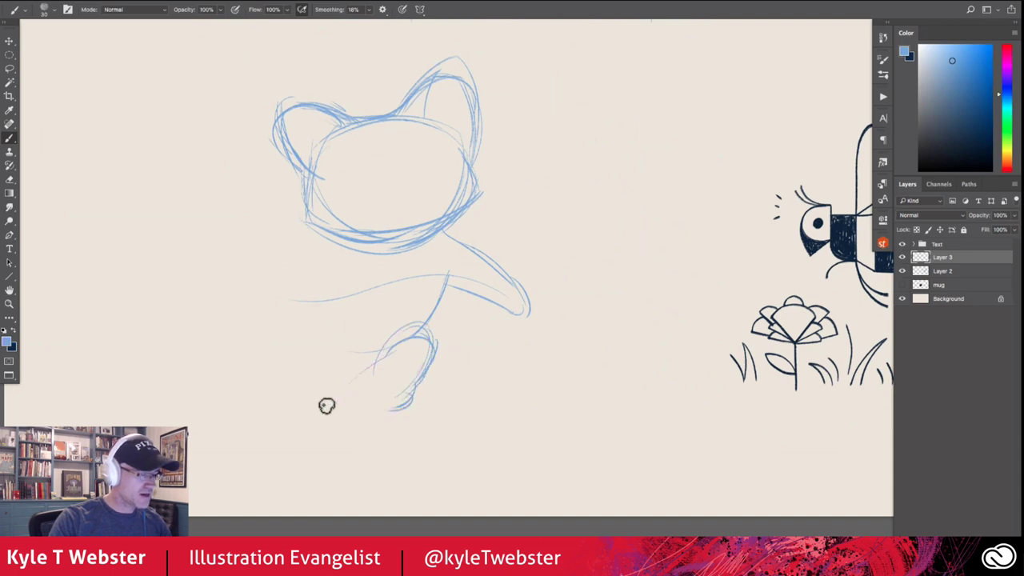
mouse_move(340, 248)
mouse_down()
mouse_move(287, 360)
mouse_move(302, 404)
mouse_up()
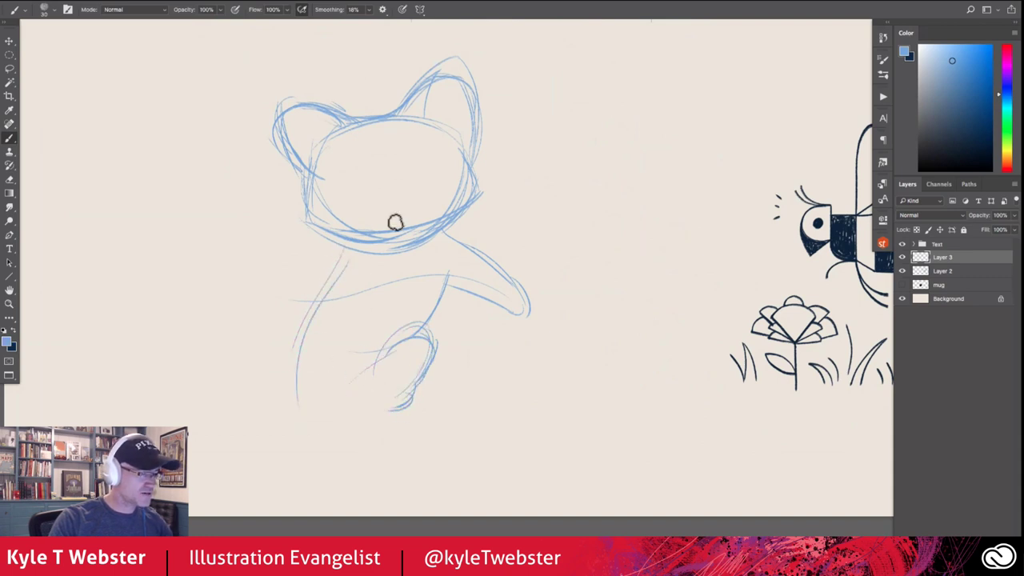
mouse_move(380, 284)
mouse_down()
mouse_move(325, 347)
mouse_move(313, 417)
mouse_move(288, 441)
mouse_move(279, 425)
mouse_move(297, 368)
mouse_move(355, 242)
mouse_move(301, 340)
mouse_up()
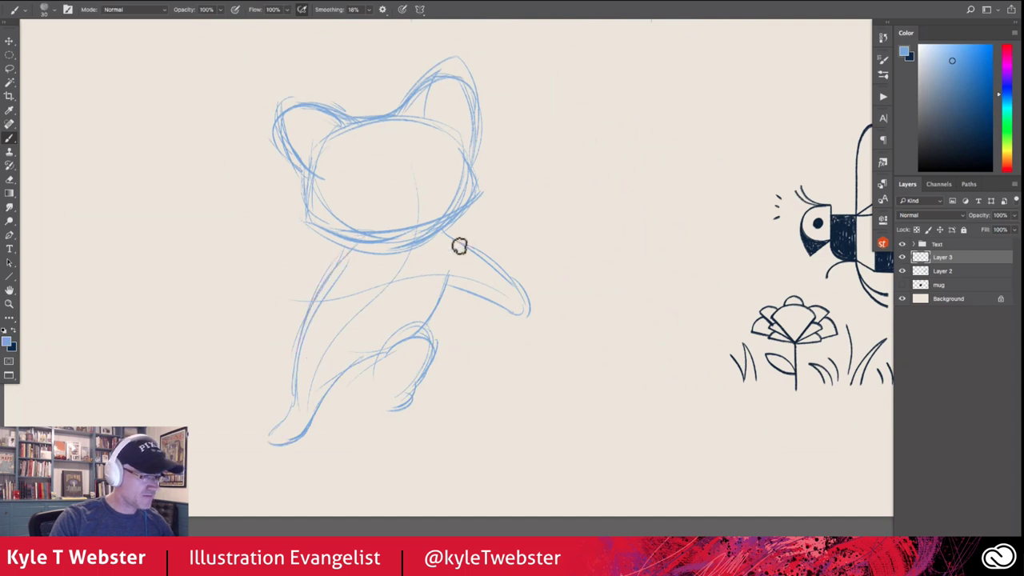
Step: Refine the outstretched arm and outline the paw at its end
mouse_move(449, 237)
mouse_down()
mouse_move(507, 324)
mouse_move(524, 289)
mouse_up()
mouse_move(433, 275)
mouse_down()
mouse_move(508, 297)
mouse_move(499, 290)
mouse_up()
drag(494, 255, 525, 282)
mouse_move(444, 235)
mouse_down()
mouse_move(516, 270)
mouse_move(526, 301)
mouse_move(519, 289)
mouse_move(488, 297)
mouse_move(515, 311)
mouse_move(503, 310)
mouse_move(501, 290)
mouse_move(493, 306)
mouse_move(508, 272)
mouse_move(537, 294)
mouse_move(454, 266)
mouse_move(450, 284)
mouse_move(467, 292)
mouse_move(429, 302)
mouse_move(389, 345)
mouse_move(429, 332)
mouse_move(412, 317)
mouse_move(399, 398)
mouse_move(434, 357)
mouse_move(405, 388)
mouse_move(399, 367)
mouse_move(422, 372)
mouse_move(383, 388)
mouse_move(393, 395)
mouse_move(426, 375)
mouse_move(393, 368)
mouse_move(430, 368)
mouse_move(384, 380)
mouse_move(426, 383)
mouse_move(379, 406)
mouse_move(417, 405)
mouse_move(382, 393)
mouse_up()
Step: Add the knee, shin, thigh and belly lines, the other arm reaching left, and a neck scarf
mouse_move(398, 324)
mouse_down()
mouse_move(420, 376)
mouse_move(395, 321)
mouse_move(384, 346)
mouse_move(408, 335)
mouse_move(368, 371)
mouse_move(293, 393)
mouse_up()
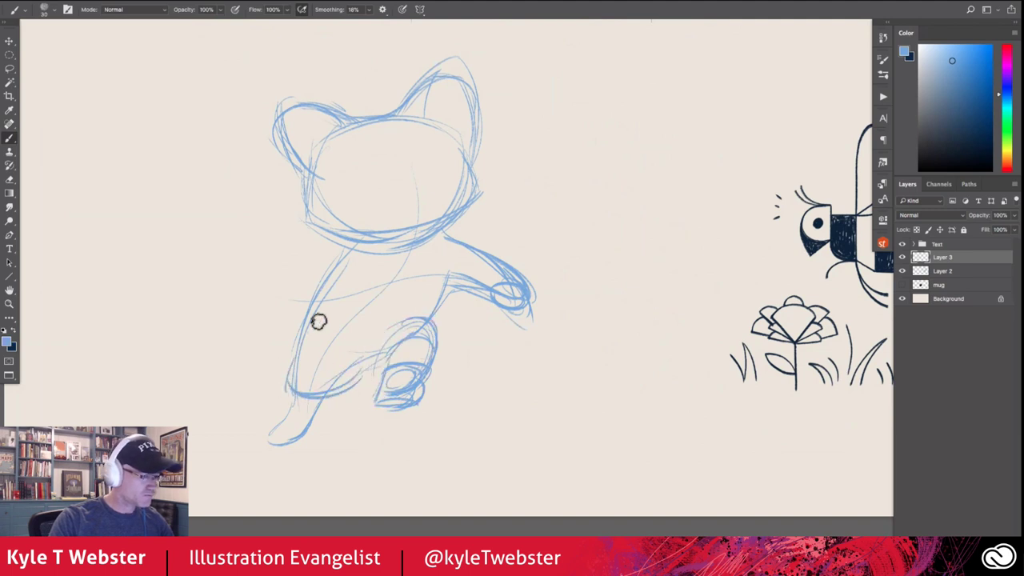
mouse_move(415, 322)
mouse_down()
mouse_move(380, 384)
mouse_move(389, 340)
mouse_move(433, 320)
mouse_move(325, 349)
mouse_move(426, 312)
mouse_move(332, 336)
mouse_up()
drag(309, 302, 377, 344)
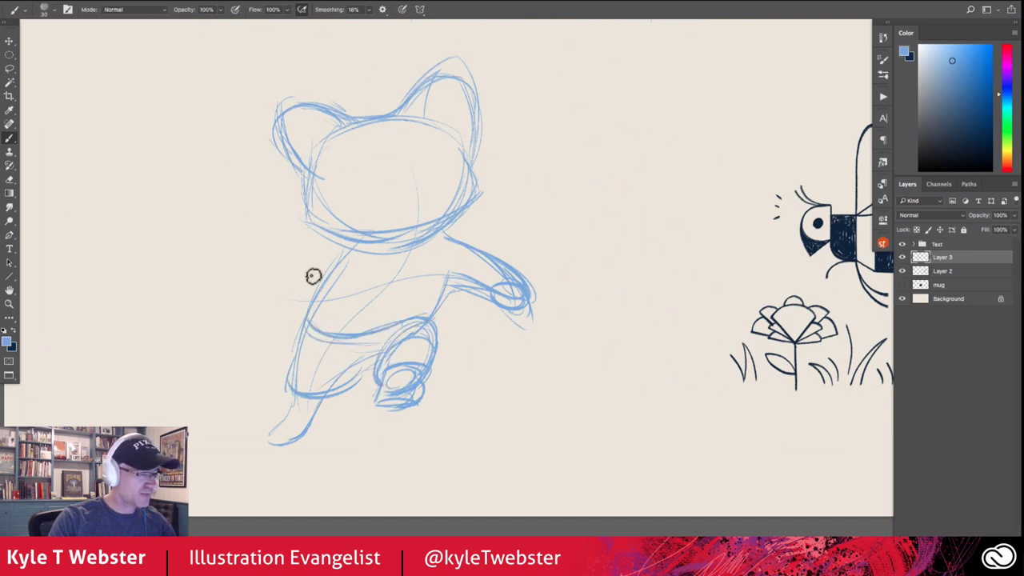
drag(352, 248, 309, 313)
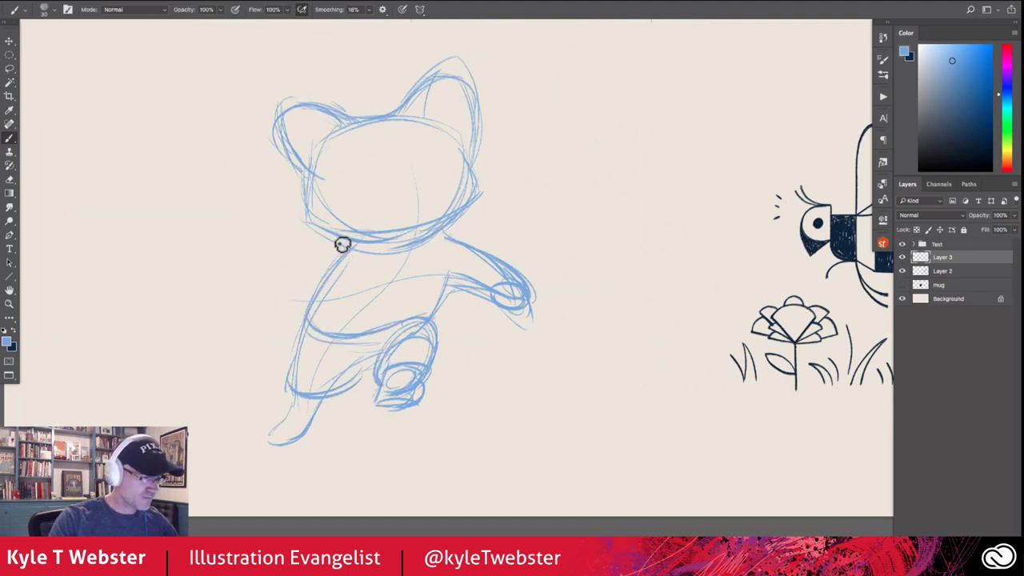
drag(325, 251, 282, 286)
mouse_move(355, 236)
mouse_down()
mouse_move(265, 273)
mouse_move(305, 241)
mouse_move(256, 299)
mouse_move(283, 259)
mouse_move(267, 269)
mouse_move(298, 280)
mouse_move(282, 291)
mouse_move(317, 268)
mouse_move(277, 304)
mouse_move(256, 300)
mouse_move(262, 308)
mouse_move(282, 286)
mouse_move(270, 308)
mouse_move(284, 300)
mouse_move(282, 253)
mouse_move(262, 288)
mouse_up()
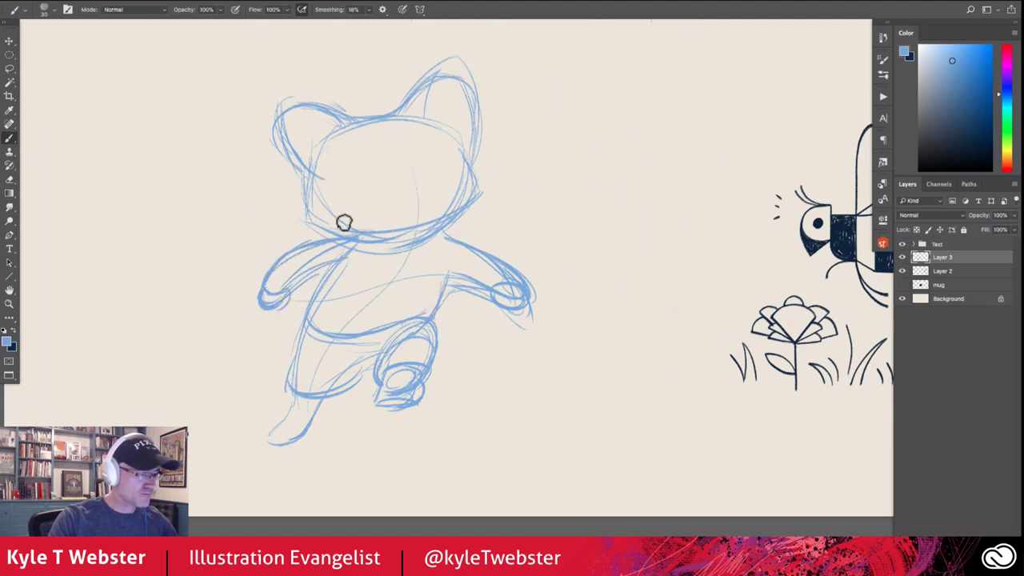
mouse_move(358, 242)
mouse_down()
mouse_move(436, 246)
mouse_move(395, 268)
mouse_move(449, 234)
mouse_move(393, 265)
mouse_move(345, 272)
mouse_up()
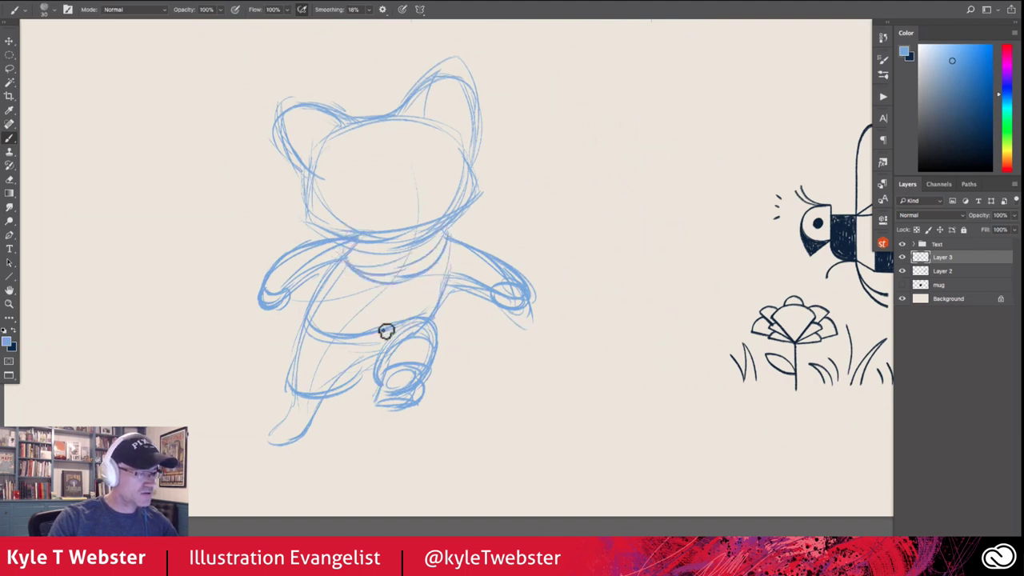
Step: Firm up the waist, right ear, top of the head and a line across the lower face
mouse_move(384, 329)
mouse_down()
mouse_move(278, 327)
mouse_move(325, 282)
mouse_move(300, 309)
mouse_move(334, 238)
mouse_move(332, 254)
mouse_move(342, 241)
mouse_move(362, 277)
mouse_move(341, 237)
mouse_move(377, 280)
mouse_move(439, 232)
mouse_up()
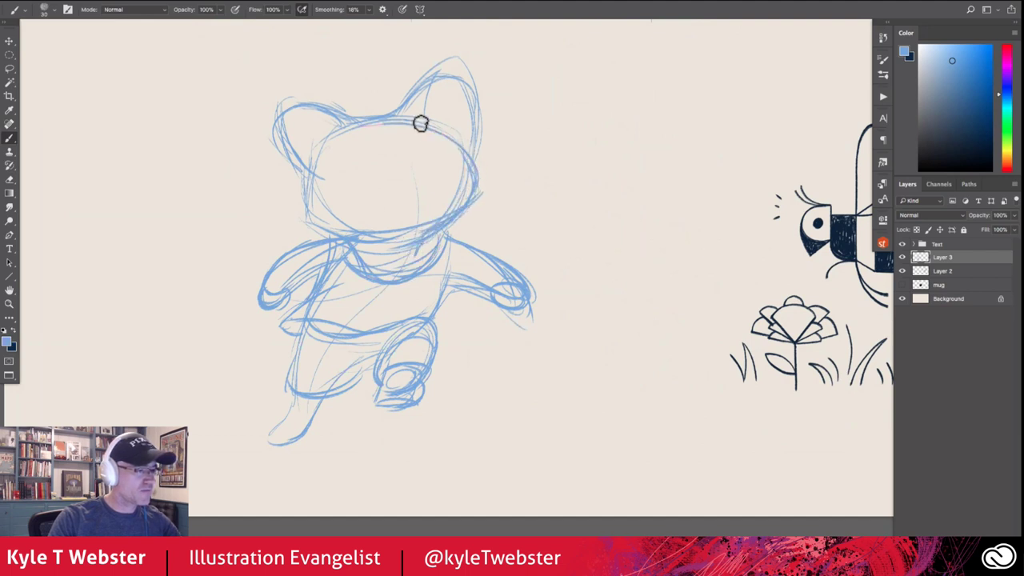
mouse_move(458, 142)
mouse_down()
mouse_move(438, 79)
mouse_move(452, 119)
mouse_move(409, 76)
mouse_move(402, 102)
mouse_move(410, 82)
mouse_move(379, 117)
mouse_move(396, 117)
mouse_move(355, 118)
mouse_up()
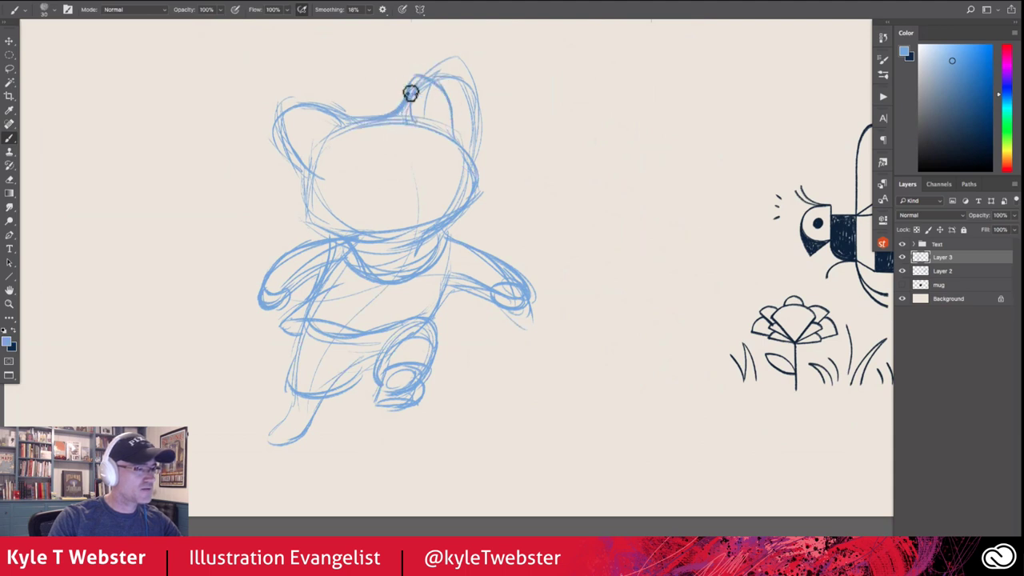
mouse_move(352, 120)
mouse_down()
mouse_move(276, 126)
mouse_move(294, 121)
mouse_move(282, 136)
mouse_move(312, 167)
mouse_move(335, 123)
mouse_move(285, 131)
mouse_up()
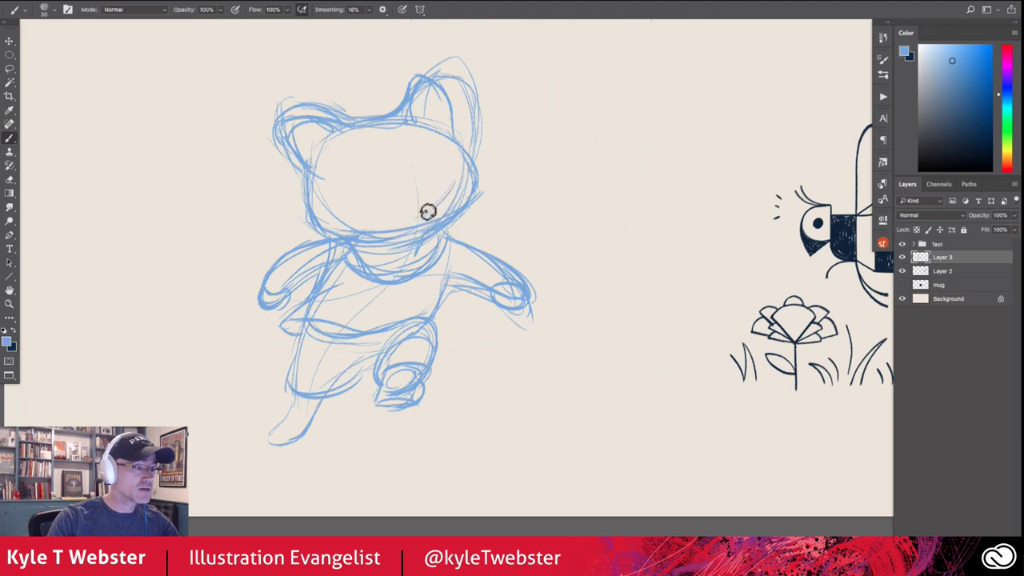
drag(425, 211, 382, 201)
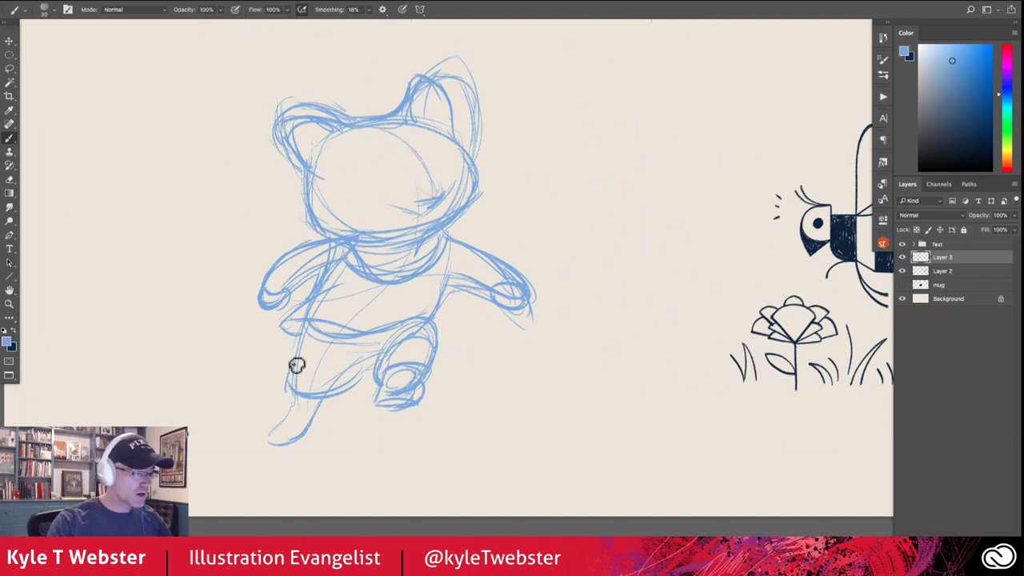
Step: Sketch both lower legs with chunky feet, the kicking foot and a ground line beneath
mouse_move(280, 377)
mouse_down()
mouse_move(317, 398)
mouse_move(284, 433)
mouse_move(299, 428)
mouse_move(282, 413)
mouse_move(290, 401)
mouse_move(277, 427)
mouse_move(312, 419)
mouse_move(273, 444)
mouse_move(271, 431)
mouse_move(281, 437)
mouse_move(317, 398)
mouse_move(303, 396)
mouse_move(281, 440)
mouse_up()
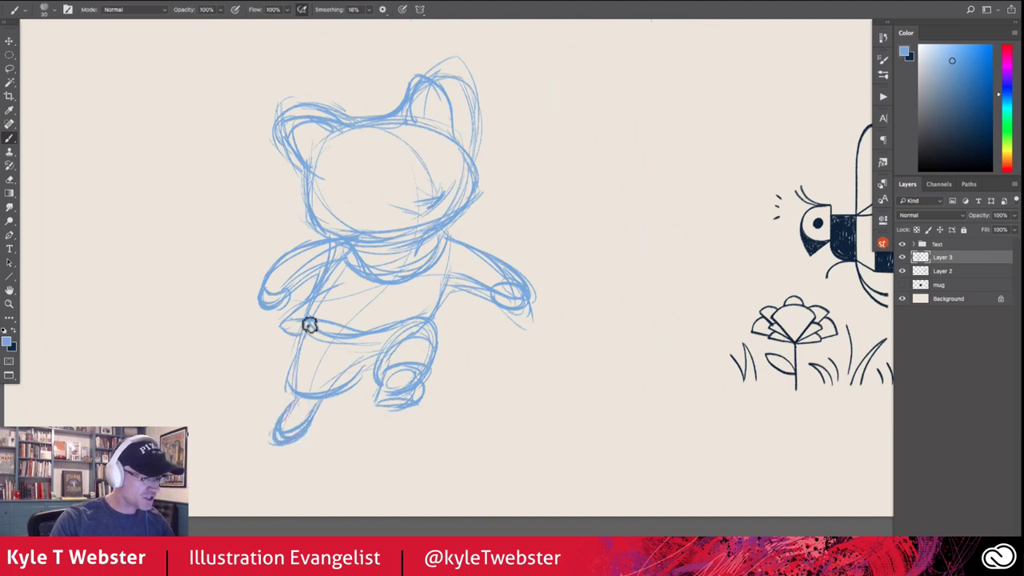
mouse_move(309, 322)
mouse_down()
mouse_move(297, 405)
mouse_move(298, 393)
mouse_move(278, 450)
mouse_move(317, 411)
mouse_move(314, 420)
mouse_move(293, 445)
mouse_move(303, 406)
mouse_move(344, 386)
mouse_move(295, 388)
mouse_move(330, 398)
mouse_move(296, 405)
mouse_up()
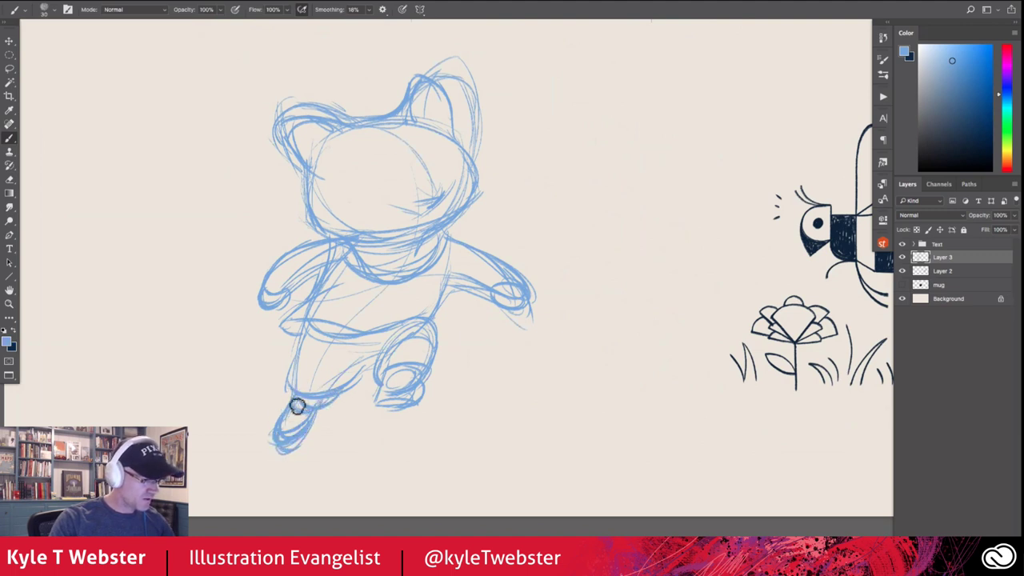
mouse_move(376, 463)
mouse_down()
mouse_move(278, 469)
mouse_move(396, 456)
mouse_up()
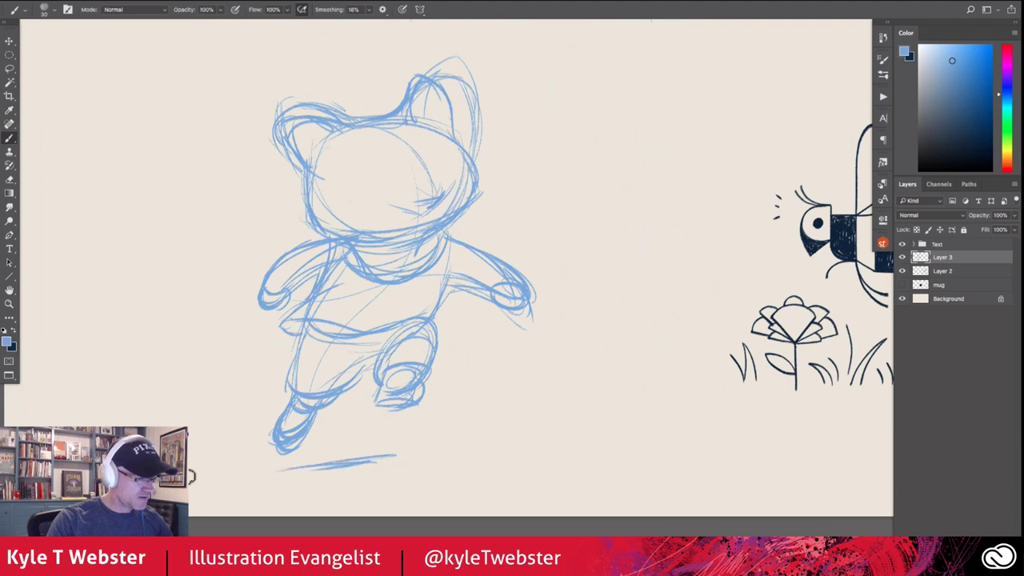
mouse_move(286, 420)
mouse_down()
mouse_move(307, 421)
mouse_move(296, 412)
mouse_up()
mouse_move(417, 385)
mouse_down()
mouse_move(391, 381)
mouse_move(429, 381)
mouse_move(411, 378)
mouse_move(469, 353)
mouse_up()
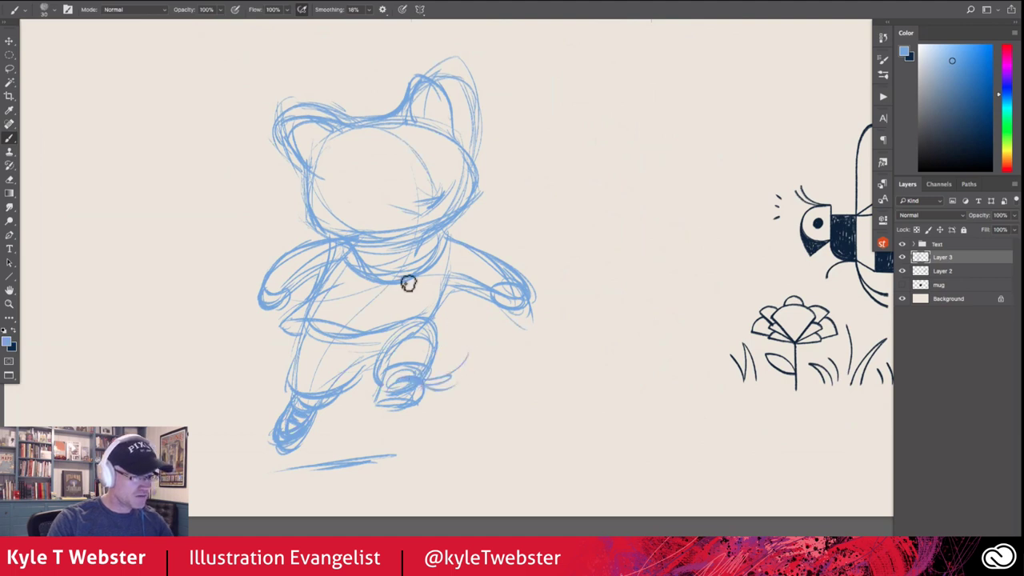
drag(264, 389, 295, 409)
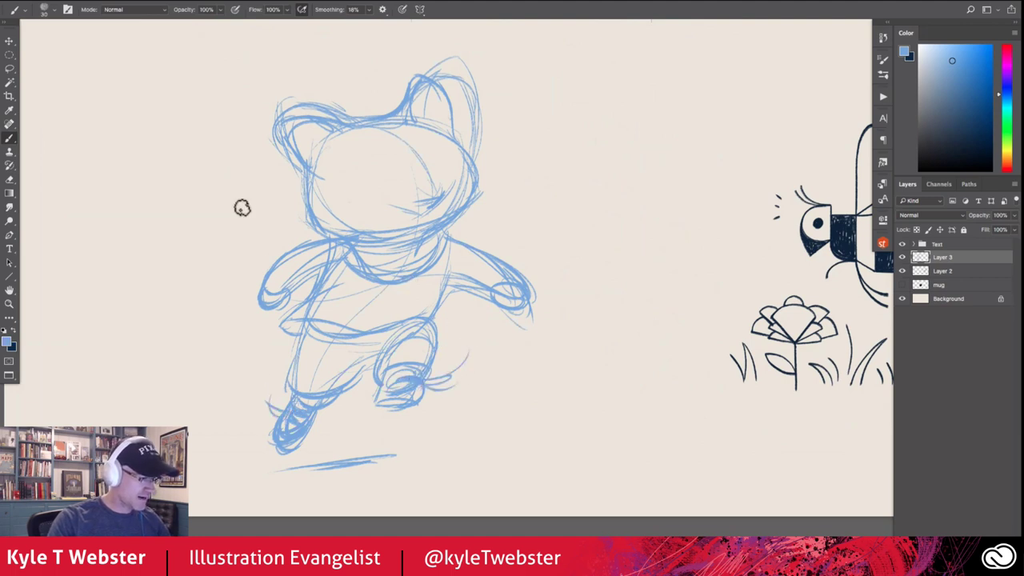
mouse_move(387, 330)
mouse_down()
mouse_move(279, 329)
mouse_move(348, 333)
mouse_move(300, 344)
mouse_move(284, 382)
mouse_move(369, 382)
mouse_up()
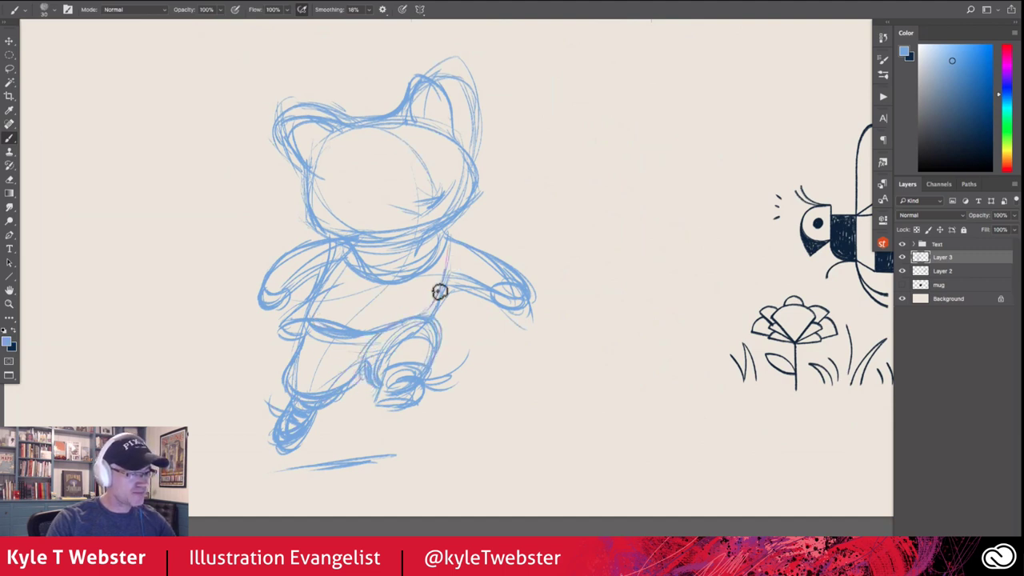
Step: Sketch the torso's right side, the outstretched right arm and its paw
drag(449, 242, 422, 318)
drag(457, 237, 496, 258)
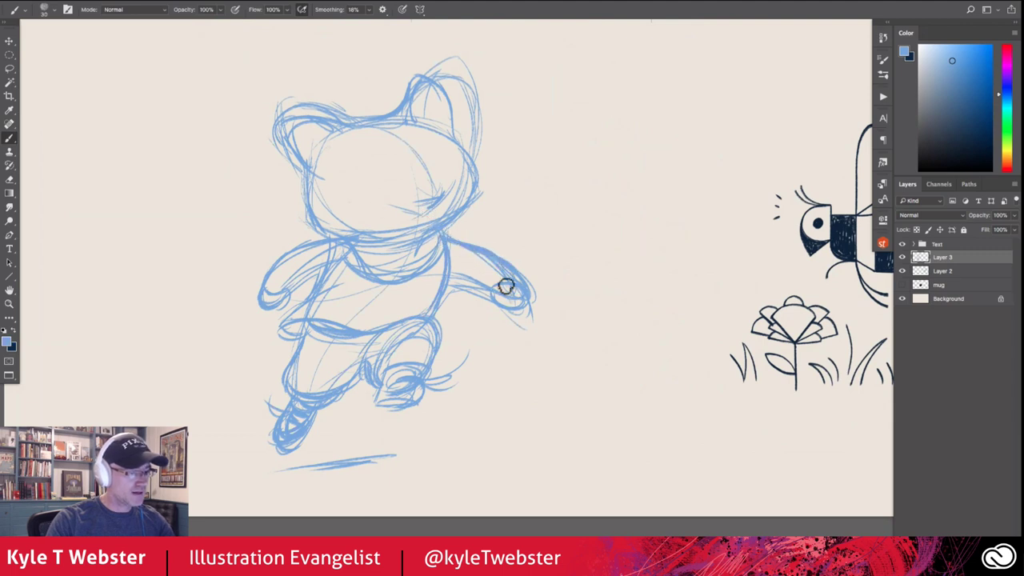
drag(503, 289, 450, 277)
mouse_move(521, 272)
mouse_down()
mouse_move(498, 261)
mouse_move(509, 298)
mouse_move(523, 288)
mouse_move(483, 279)
mouse_up()
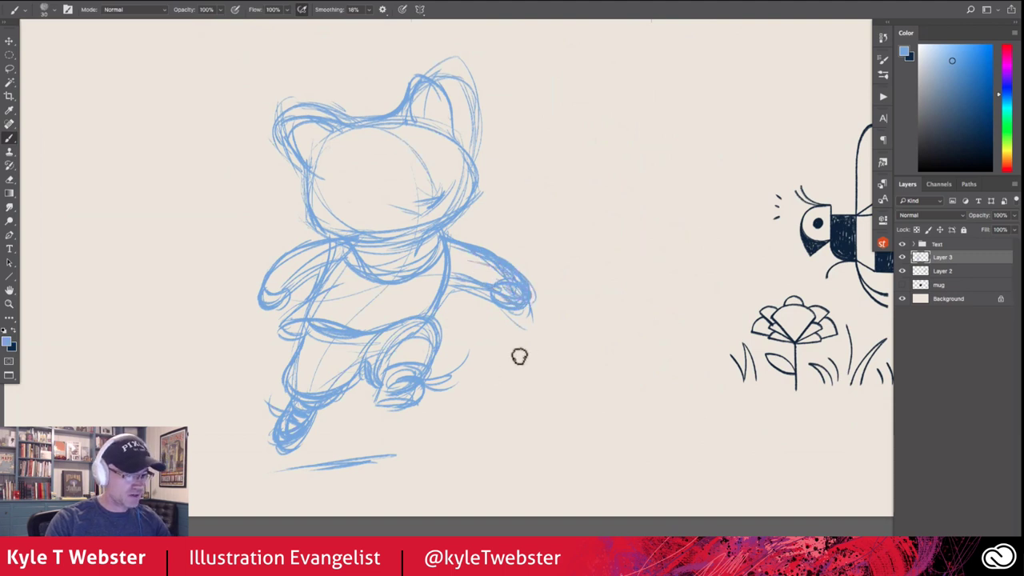
Step: Draw a round ball below the paw and add guide lines across the face and head
mouse_move(521, 355)
mouse_down()
mouse_move(500, 427)
mouse_move(515, 358)
mouse_move(554, 437)
mouse_move(484, 374)
mouse_move(556, 432)
mouse_move(484, 385)
mouse_move(554, 433)
mouse_move(481, 388)
mouse_move(571, 392)
mouse_move(477, 410)
mouse_up()
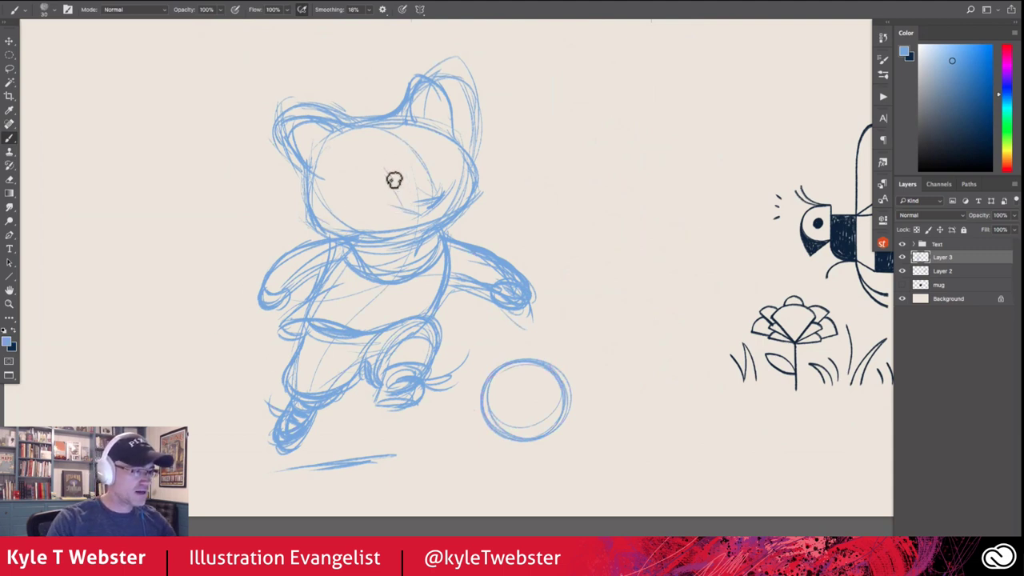
drag(439, 194, 410, 151)
mouse_move(409, 234)
mouse_down()
mouse_move(401, 140)
mouse_move(409, 232)
mouse_move(364, 128)
mouse_move(413, 224)
mouse_move(337, 122)
mouse_up()
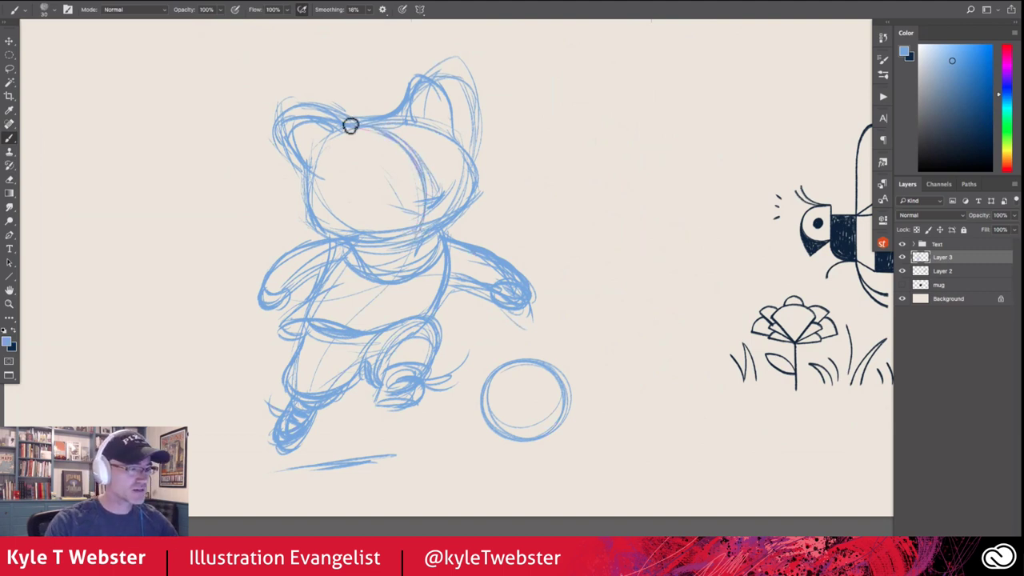
mouse_move(300, 107)
mouse_down()
mouse_move(306, 165)
mouse_move(303, 121)
mouse_move(316, 161)
mouse_move(312, 107)
mouse_move(314, 159)
mouse_move(331, 119)
mouse_move(315, 155)
mouse_move(336, 128)
mouse_move(306, 194)
mouse_up()
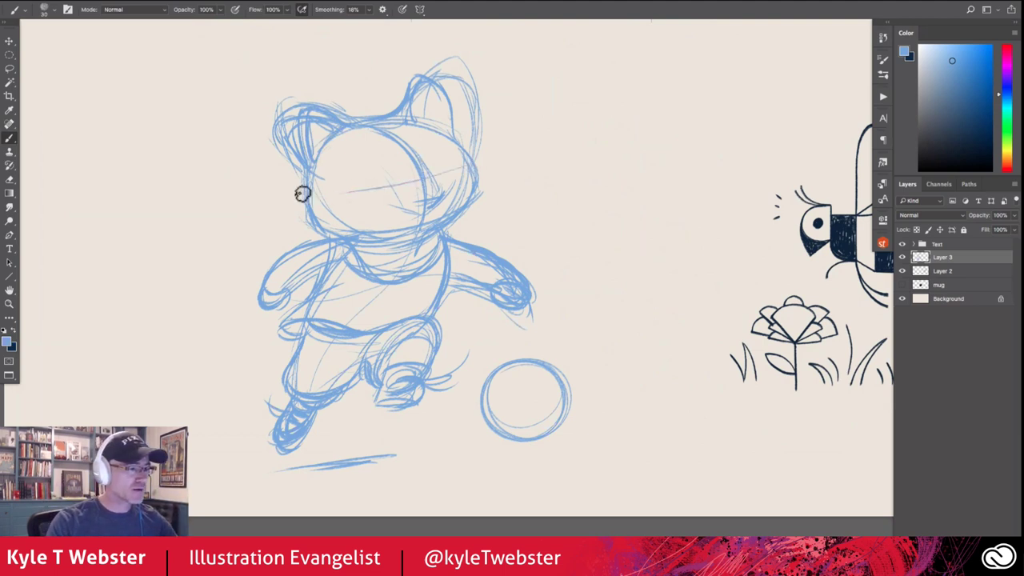
Step: Sketch an eye line, oval eyes darkened with small circles, and whiskers from the right cheek
mouse_move(335, 191)
mouse_down()
mouse_move(432, 179)
mouse_move(471, 160)
mouse_up()
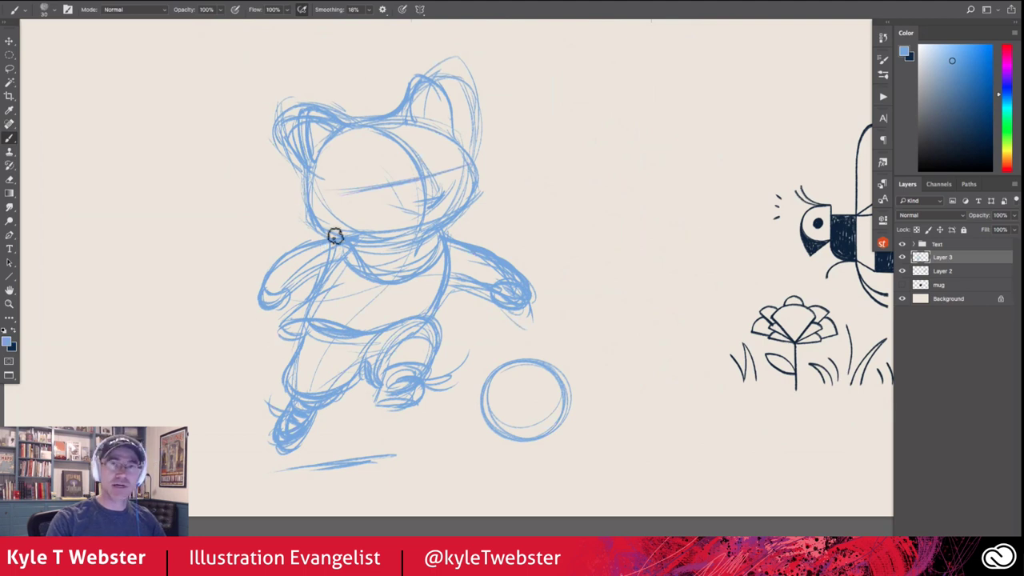
mouse_move(398, 185)
mouse_down()
mouse_move(353, 177)
mouse_move(395, 192)
mouse_move(349, 188)
mouse_move(398, 189)
mouse_move(378, 160)
mouse_move(357, 173)
mouse_move(391, 180)
mouse_move(393, 168)
mouse_move(358, 182)
mouse_move(439, 166)
mouse_up()
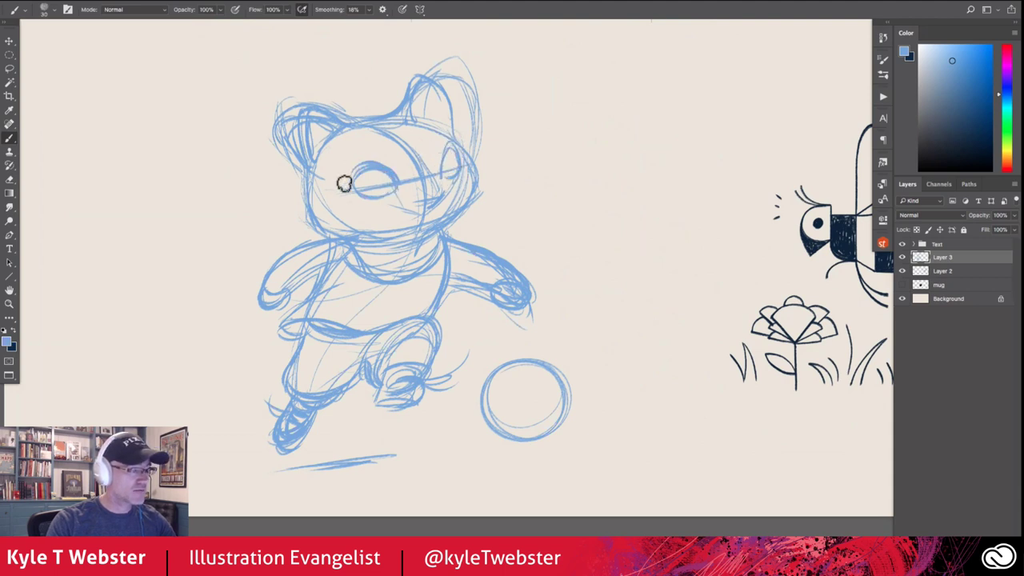
mouse_move(379, 177)
mouse_down()
mouse_move(368, 165)
mouse_move(385, 173)
mouse_up()
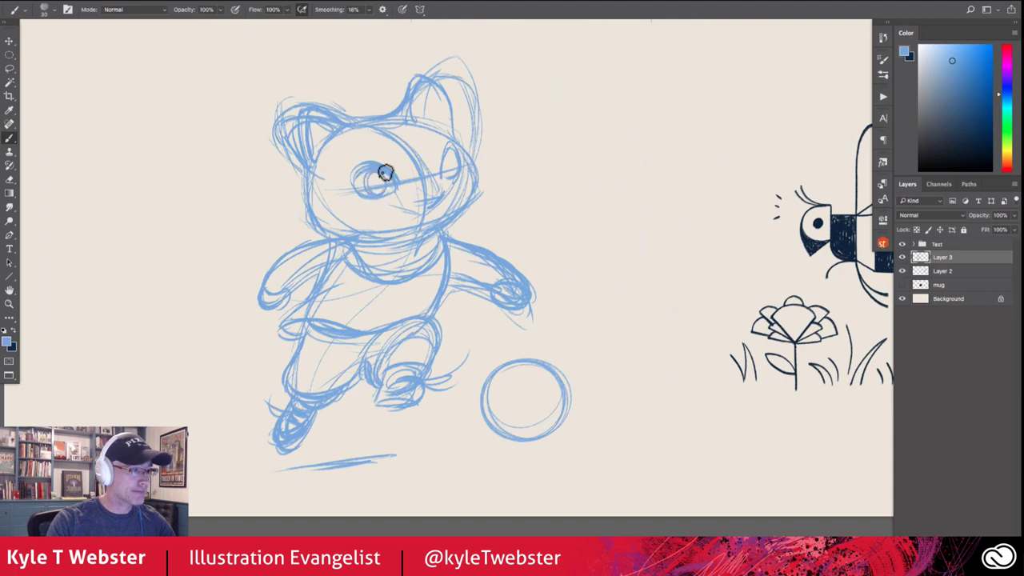
drag(449, 168, 448, 151)
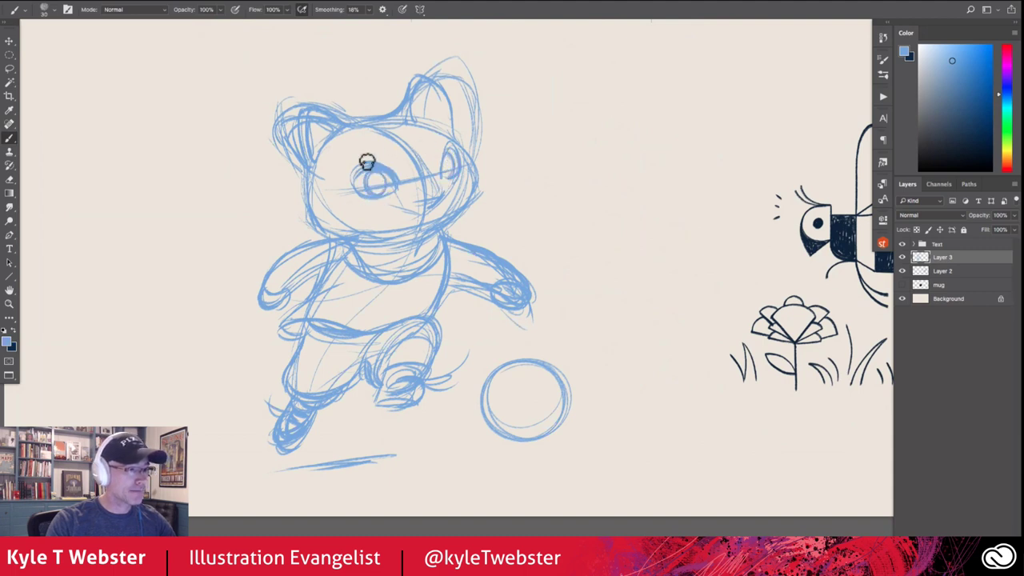
drag(367, 161, 360, 180)
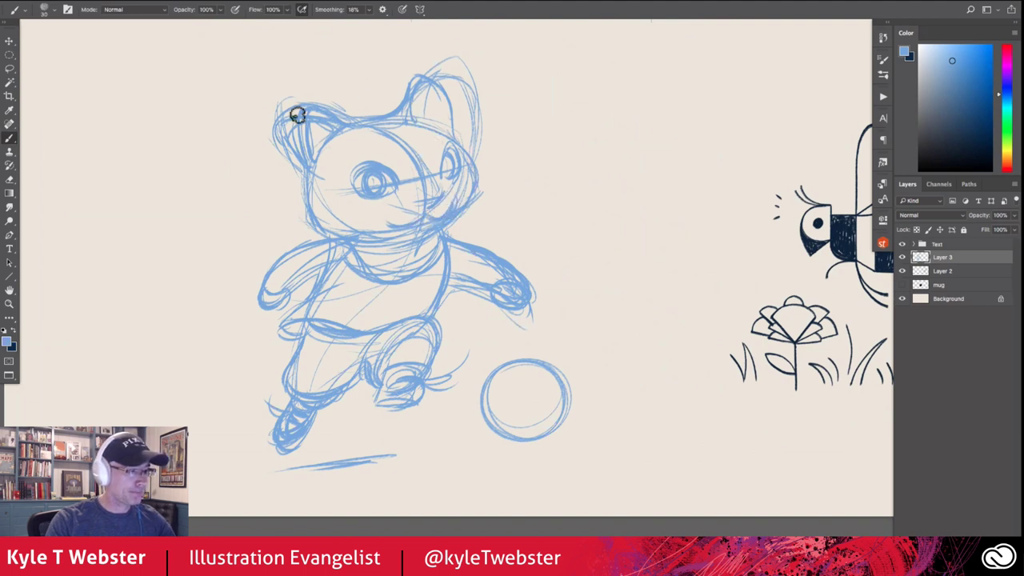
drag(277, 176, 323, 189)
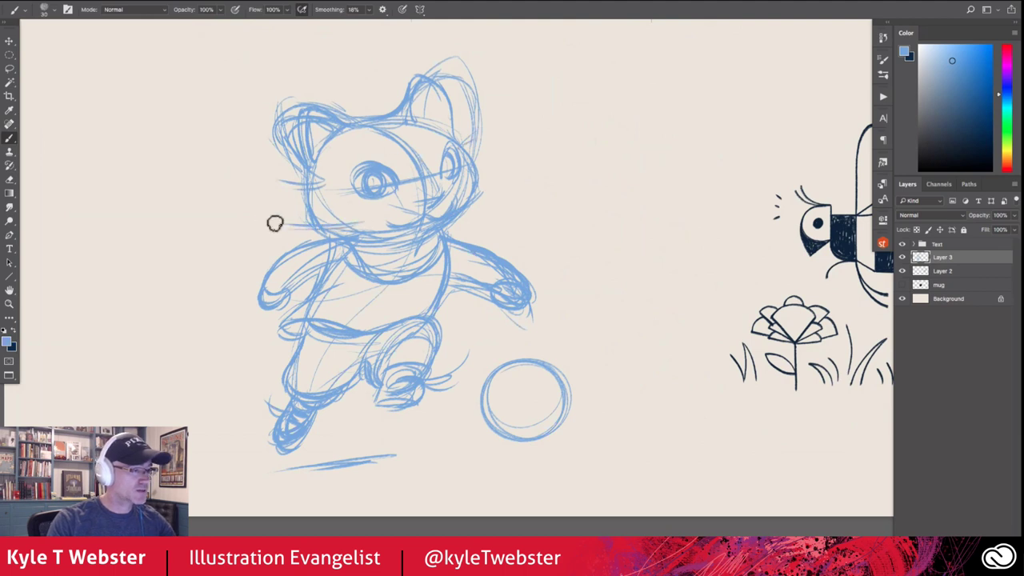
drag(457, 200, 501, 162)
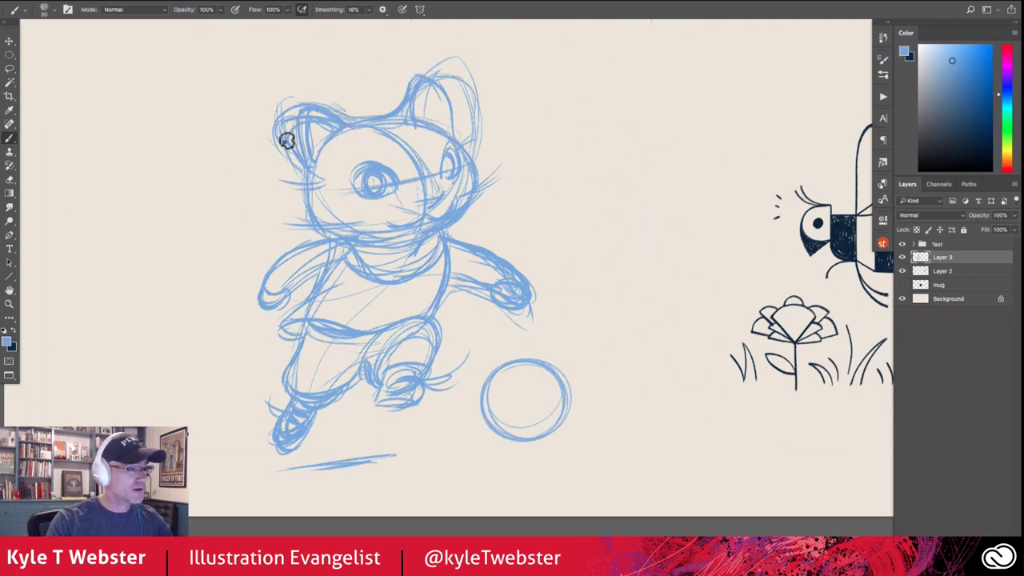
Step: Erase stray strokes on the head's left side and right ear, and extend the left paw
key(e)
mouse_move(286, 96)
mouse_down()
mouse_move(297, 98)
mouse_move(290, 130)
mouse_move(278, 134)
mouse_up()
mouse_move(466, 105)
mouse_down()
mouse_move(458, 72)
mouse_move(478, 96)
mouse_up()
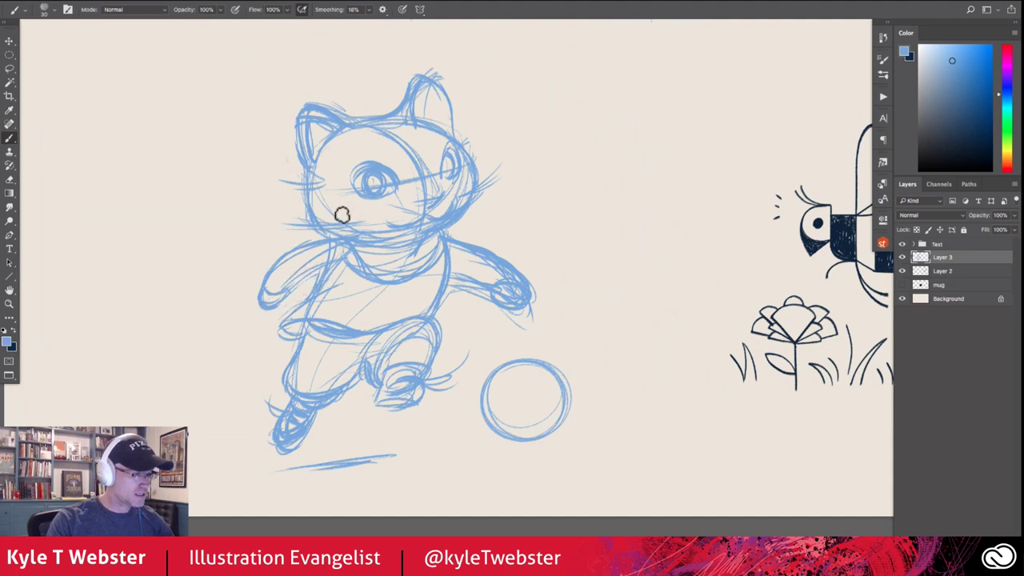
mouse_move(258, 313)
mouse_down()
mouse_move(263, 290)
mouse_move(272, 295)
mouse_up()
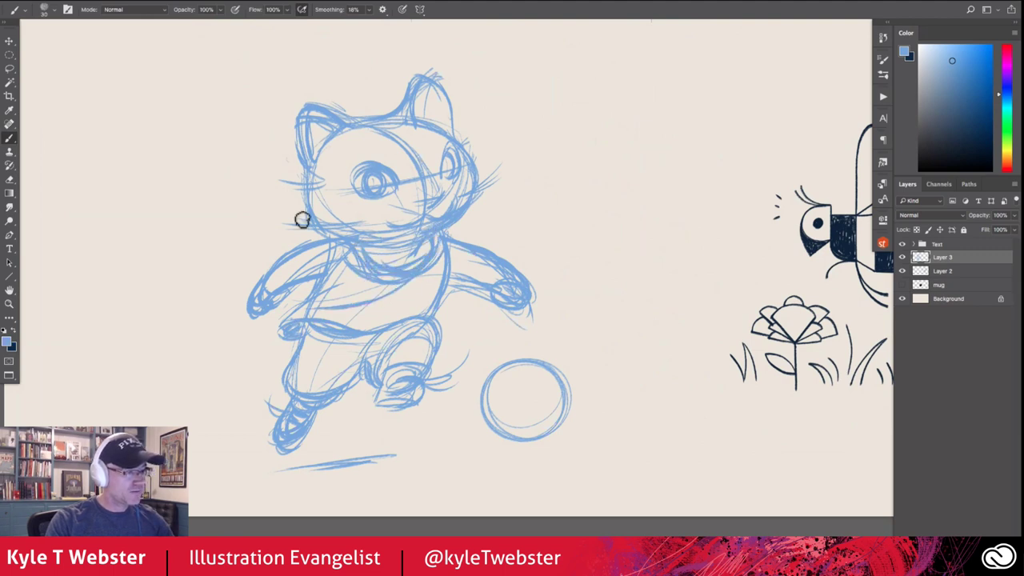
Step: Draw five curved seam strokes inside the ball circle
drag(510, 366, 485, 421)
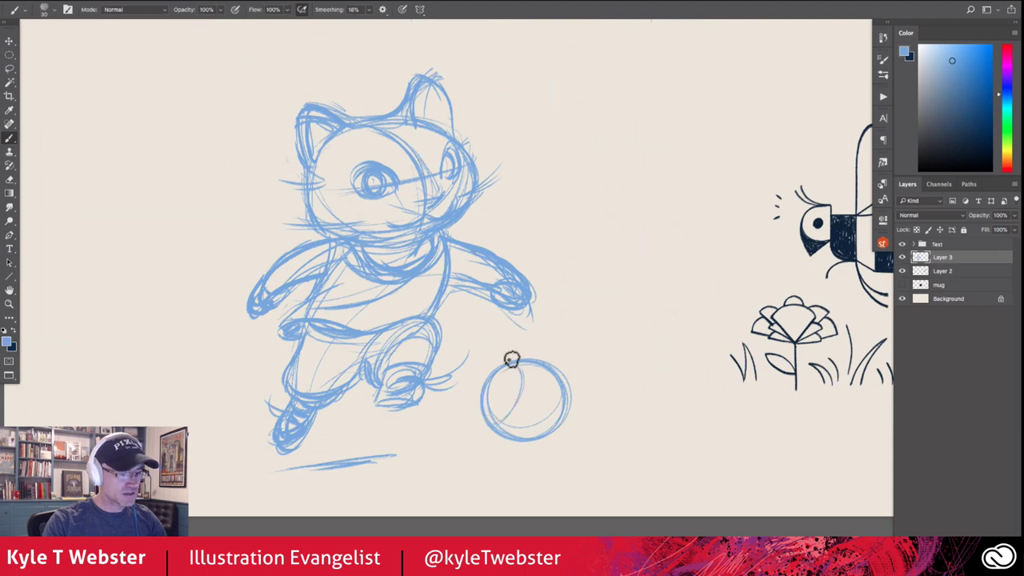
drag(512, 360, 516, 417)
drag(543, 364, 504, 441)
drag(537, 355, 507, 435)
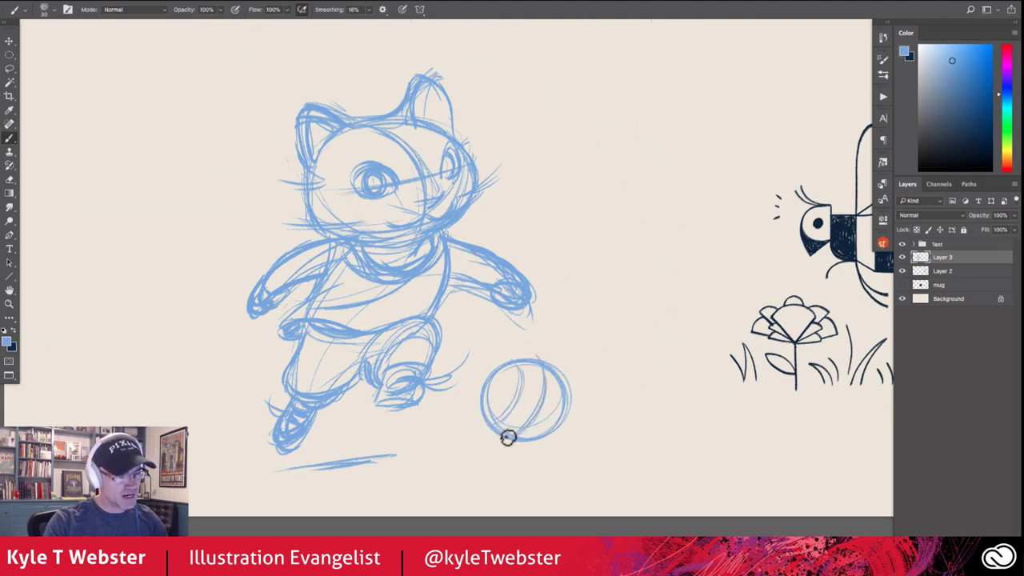
mouse_move(536, 362)
mouse_down()
mouse_move(496, 429)
mouse_move(484, 413)
mouse_move(496, 414)
mouse_move(504, 362)
mouse_move(527, 390)
mouse_move(498, 419)
mouse_move(498, 362)
mouse_move(565, 397)
mouse_move(553, 433)
mouse_move(568, 394)
mouse_move(550, 414)
mouse_move(540, 398)
mouse_move(556, 426)
mouse_move(539, 396)
mouse_move(501, 404)
mouse_move(560, 413)
mouse_move(482, 406)
mouse_move(558, 423)
mouse_move(506, 389)
mouse_move(558, 420)
mouse_move(480, 402)
mouse_up()
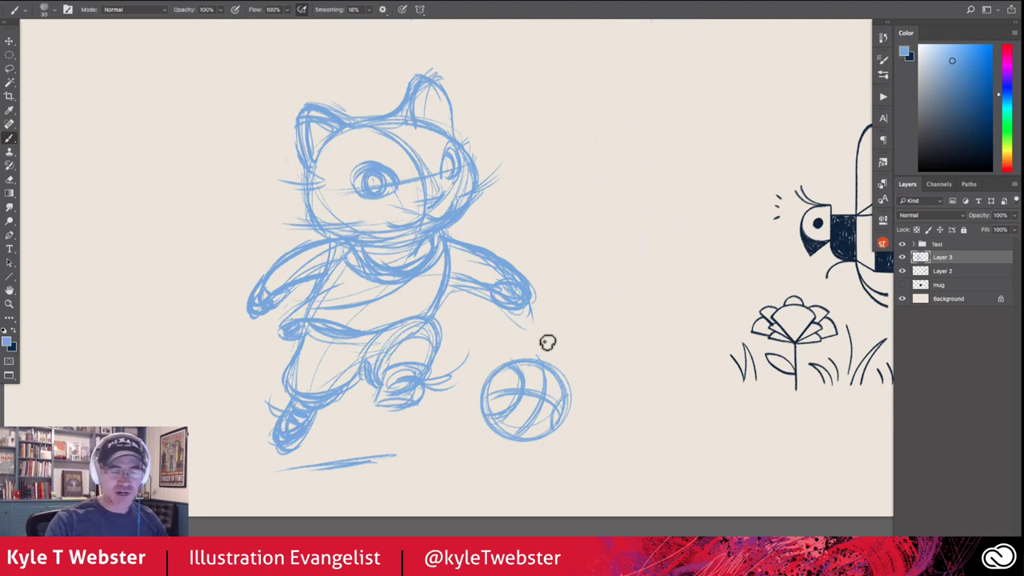
scroll(322, 314, down, 4)
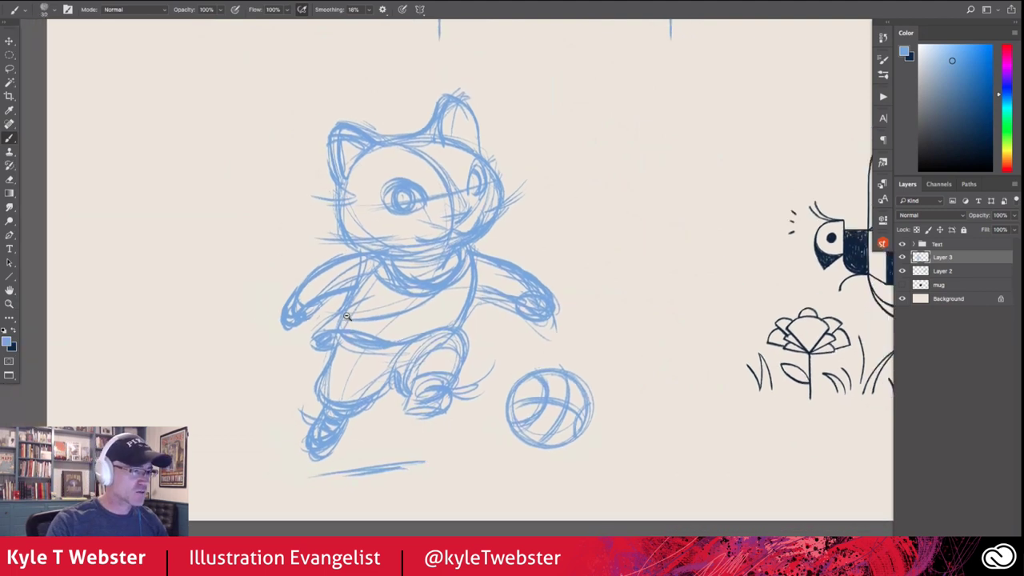
Step: Nudge the cat sketch up, switch to the dark ink colour, and set Layer 3 opacity to 50%
drag(343, 267, 343, 259)
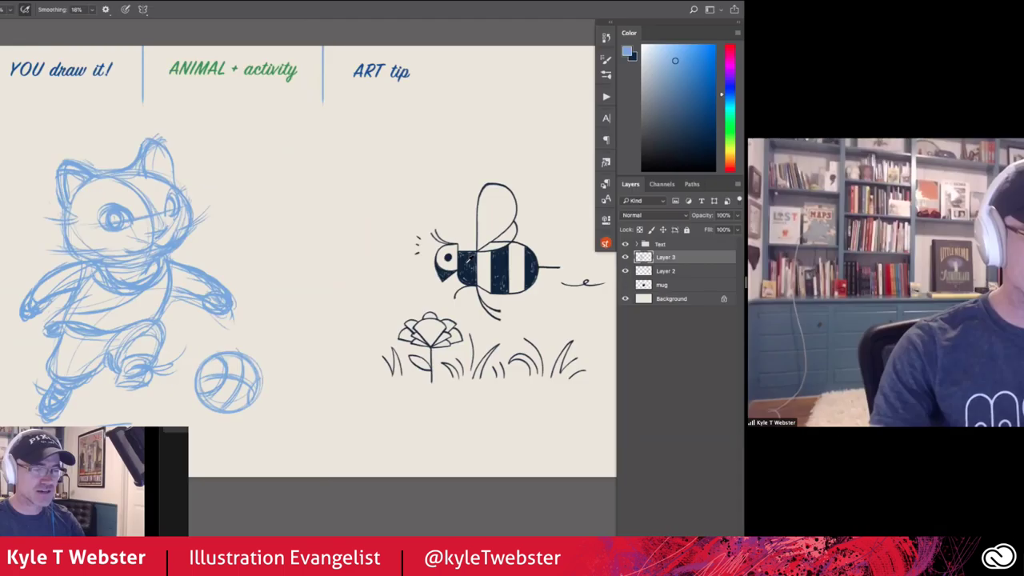
key(x)
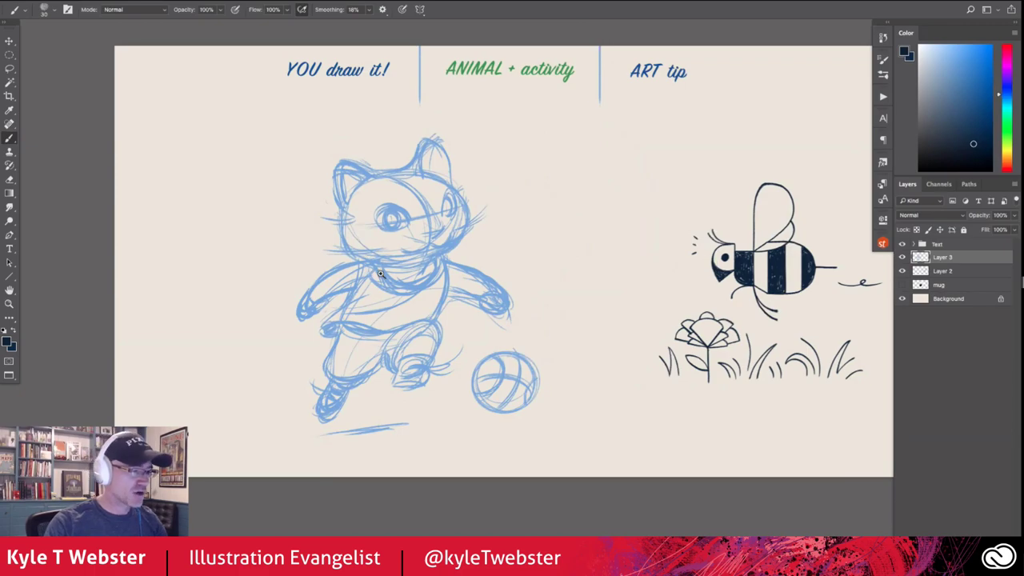
scroll(381, 274, up, 2)
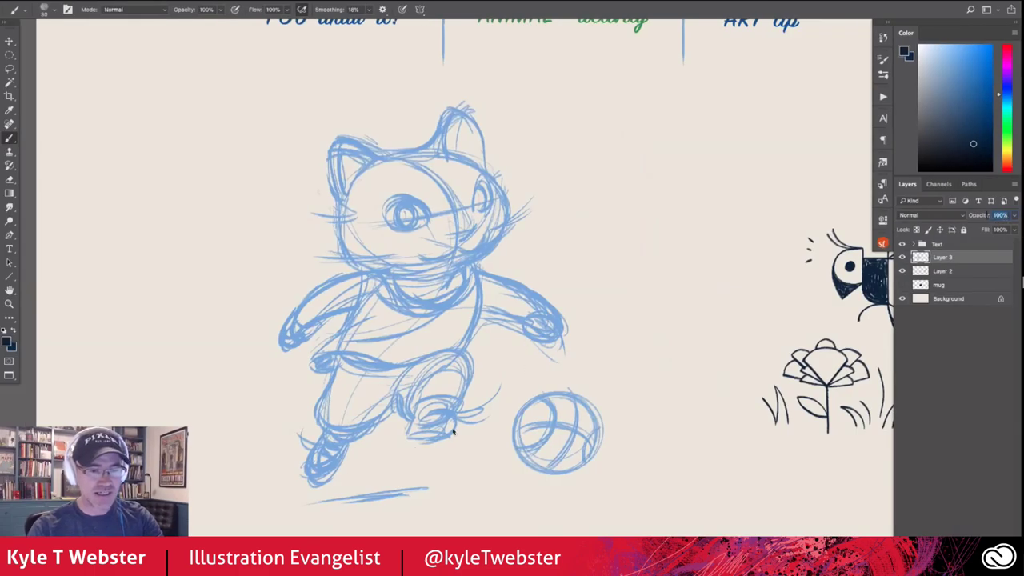
text(50)
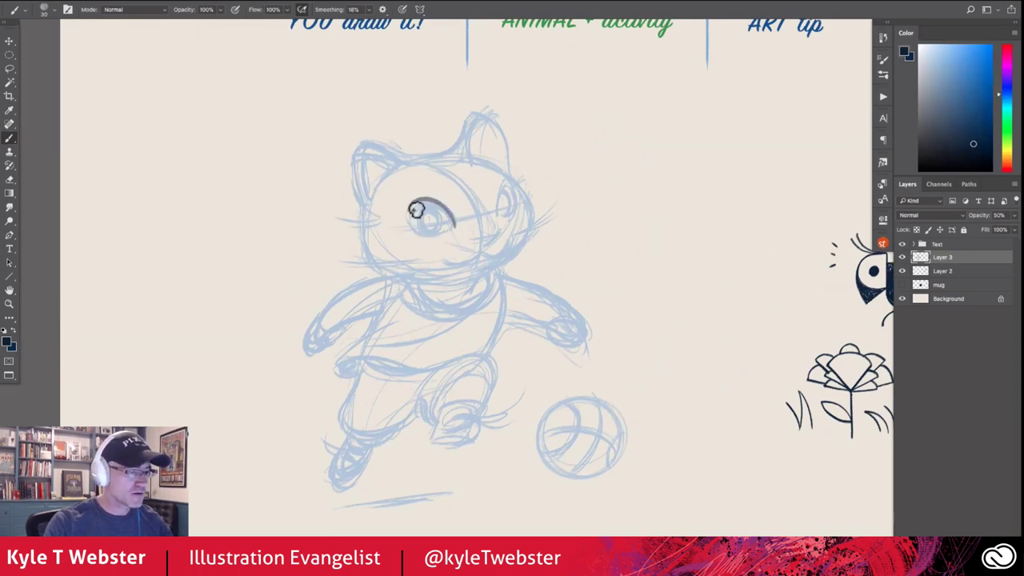
Step: On a new inking layer, ink both eyes, the nose and the curved mouth
click(986, 548)
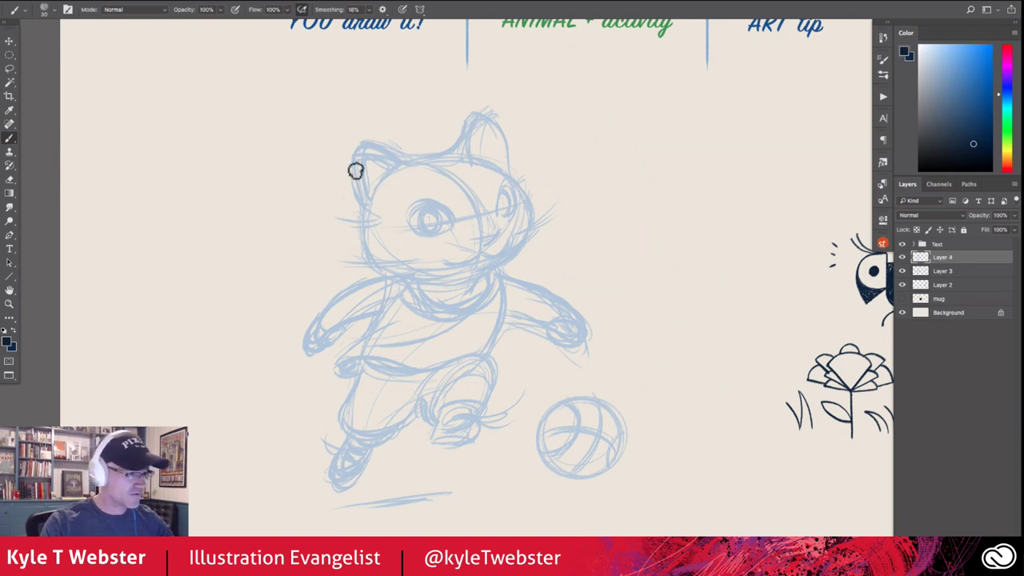
mouse_move(455, 224)
mouse_down()
mouse_move(404, 213)
mouse_move(417, 210)
mouse_move(410, 217)
mouse_move(408, 208)
mouse_move(442, 228)
mouse_up()
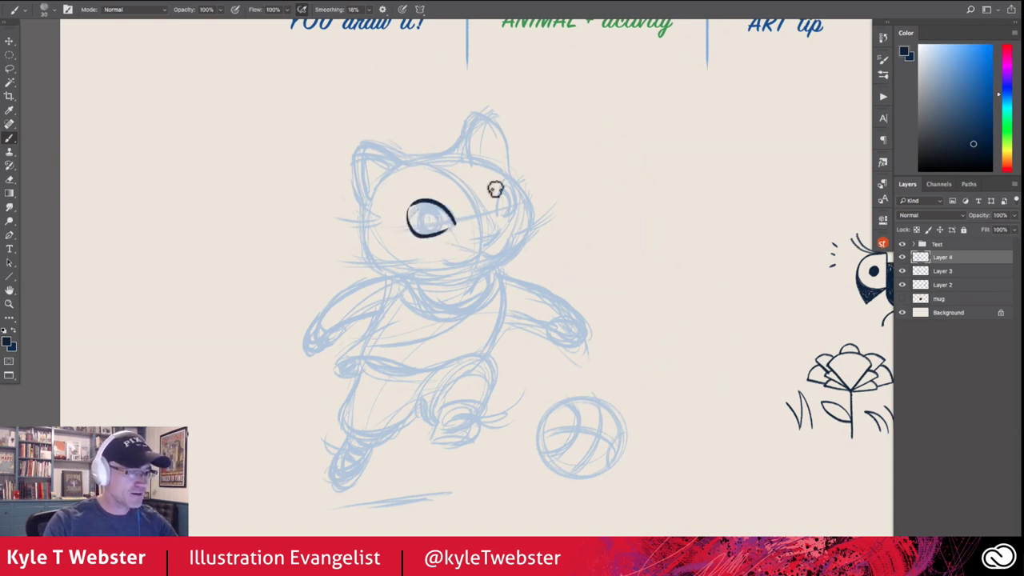
mouse_move(507, 176)
mouse_down()
mouse_move(516, 207)
mouse_move(504, 214)
mouse_up()
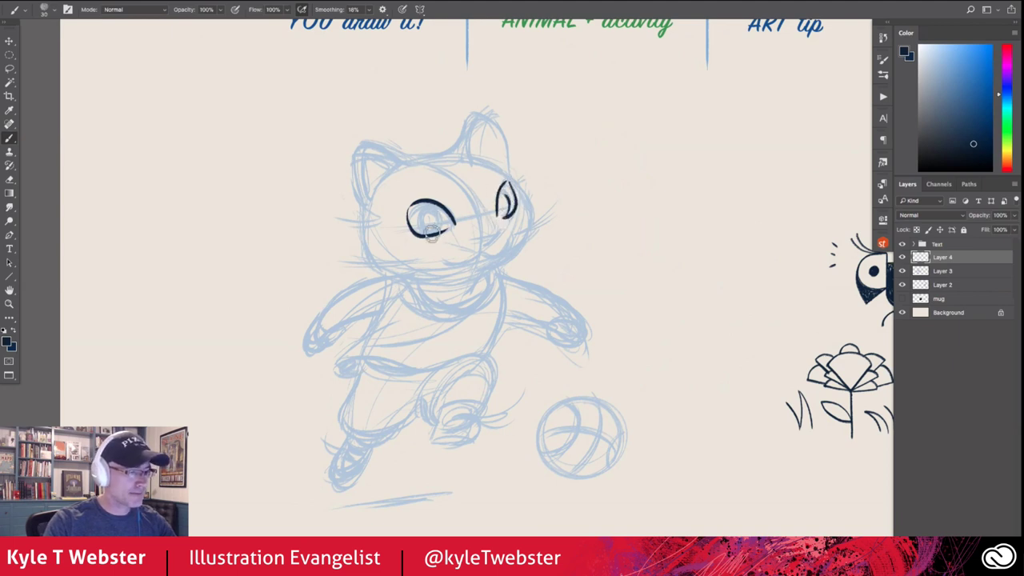
drag(432, 232, 427, 208)
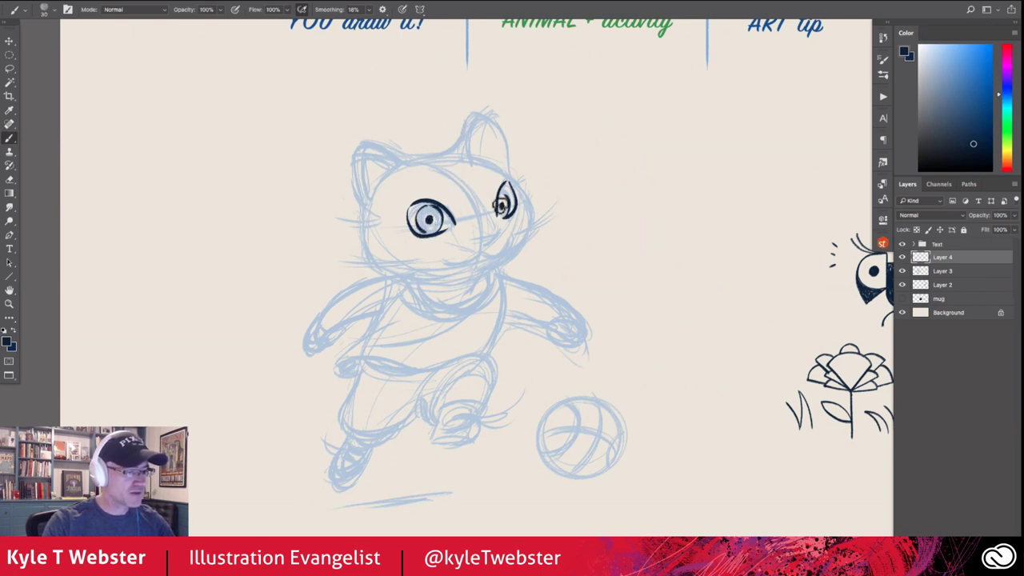
mouse_move(483, 232)
mouse_down()
mouse_move(489, 239)
mouse_move(469, 241)
mouse_move(494, 239)
mouse_up()
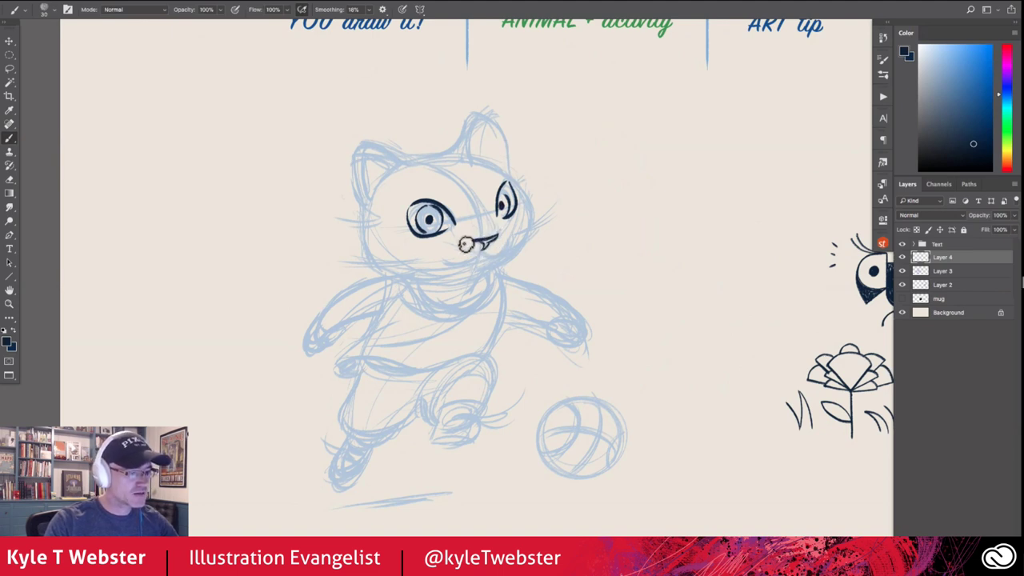
mouse_move(445, 261)
mouse_down()
mouse_move(472, 232)
mouse_move(495, 251)
mouse_up()
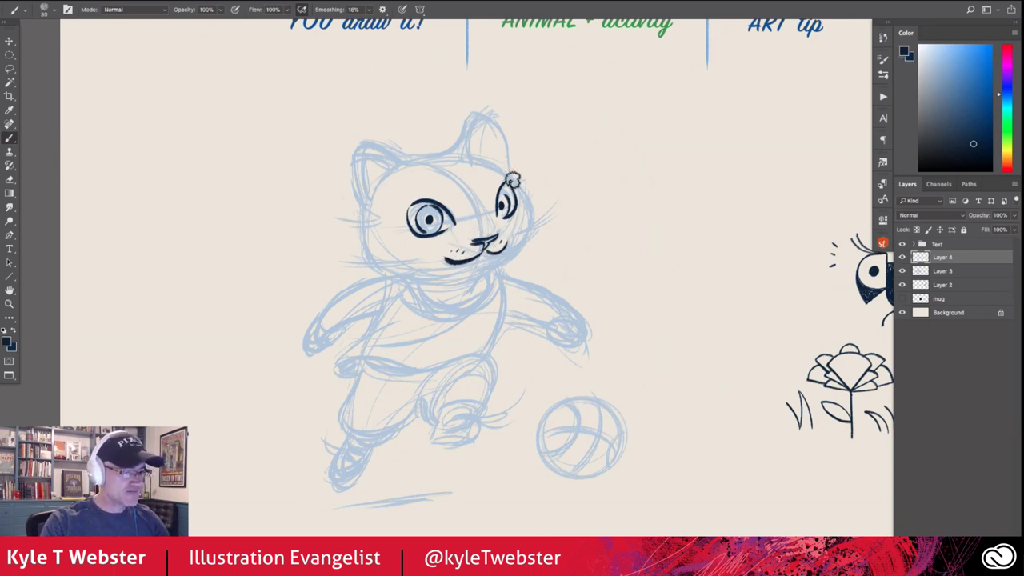
Step: Ink the cheeks, jaw, ear outlines and the chin curve under the face
mouse_move(513, 181)
mouse_down()
mouse_move(520, 255)
mouse_move(459, 272)
mouse_up()
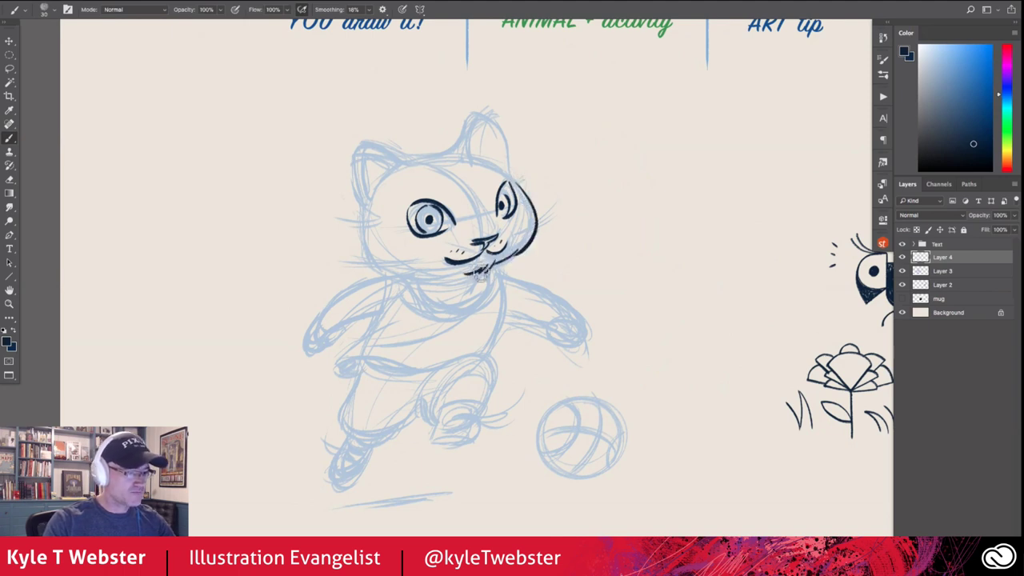
mouse_move(370, 201)
mouse_down()
mouse_move(364, 240)
mouse_move(441, 272)
mouse_move(414, 274)
mouse_move(448, 269)
mouse_up()
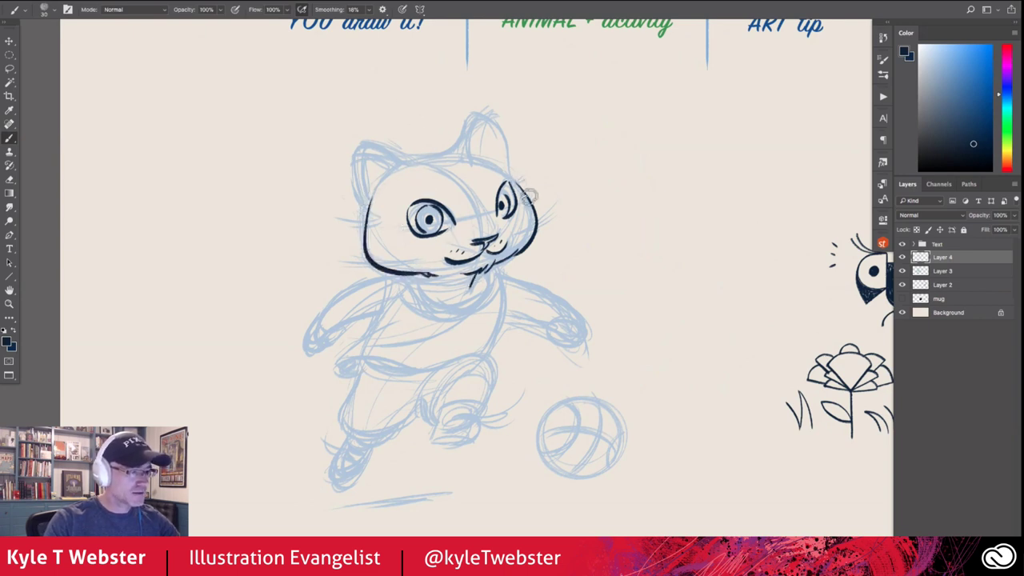
mouse_move(516, 185)
mouse_down()
mouse_move(444, 147)
mouse_move(477, 161)
mouse_move(476, 120)
mouse_up()
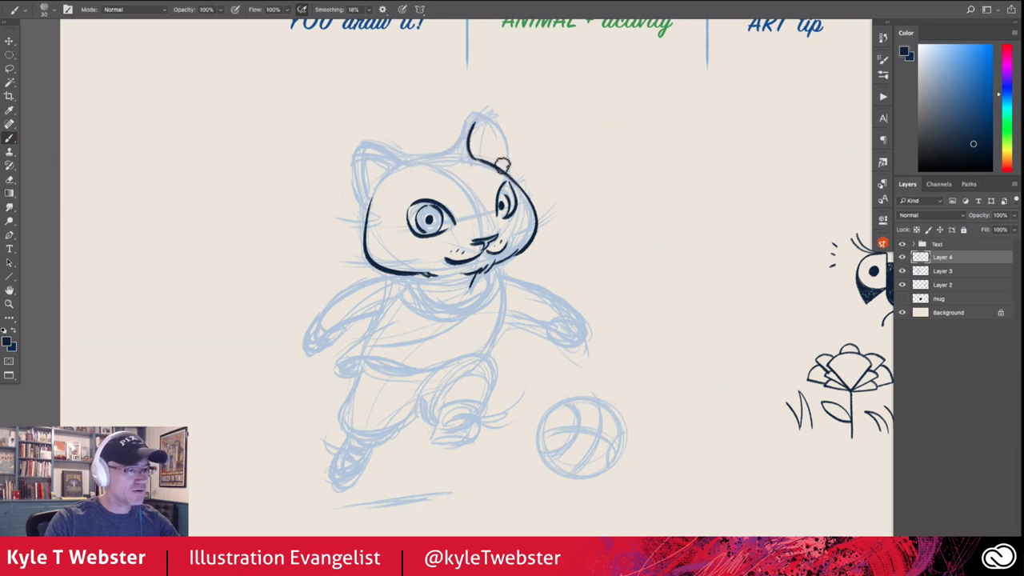
mouse_move(504, 159)
mouse_down()
mouse_move(474, 114)
mouse_move(459, 155)
mouse_move(397, 160)
mouse_move(367, 143)
mouse_move(370, 198)
mouse_up()
mouse_move(381, 151)
mouse_down()
mouse_move(395, 171)
mouse_move(392, 180)
mouse_move(375, 159)
mouse_move(376, 196)
mouse_move(390, 159)
mouse_up()
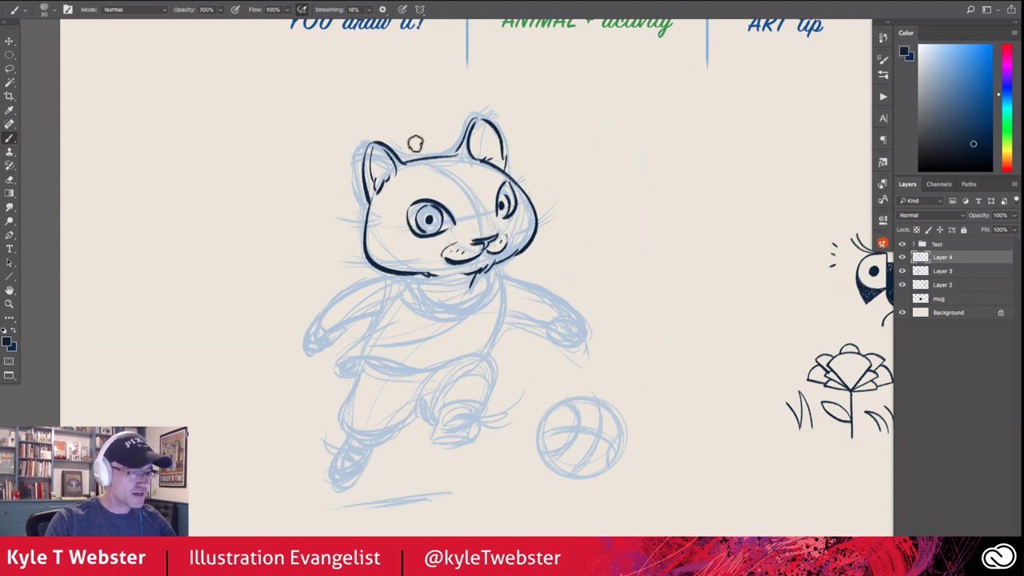
drag(437, 216, 453, 178)
mouse_move(432, 242)
mouse_down()
mouse_move(466, 276)
mouse_move(509, 234)
mouse_move(496, 320)
mouse_up()
Step: Ink the body's right side, the left shoulder and the left arm down to the hand
key(ctrl+z)
drag(517, 238, 504, 304)
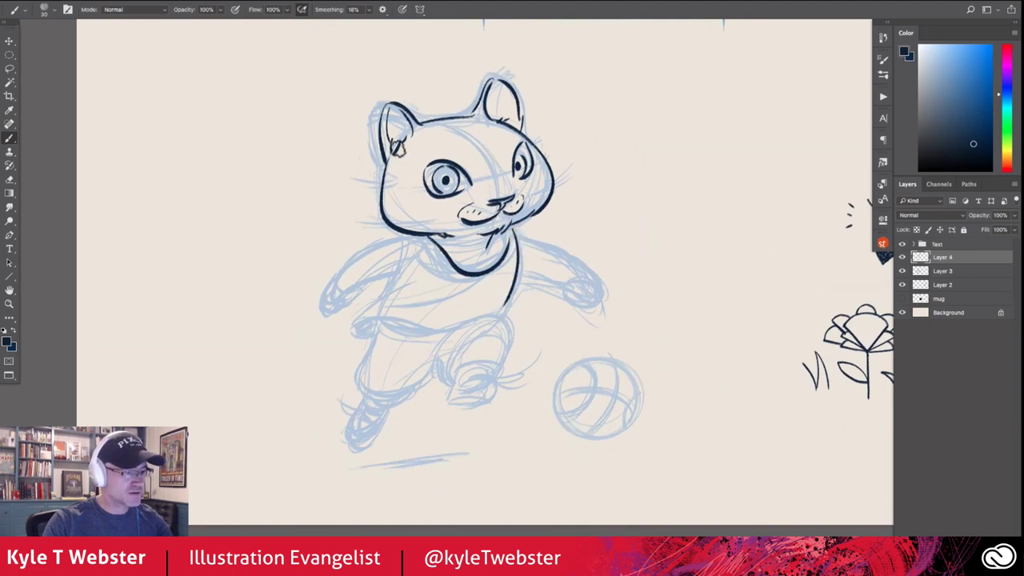
drag(416, 238, 395, 281)
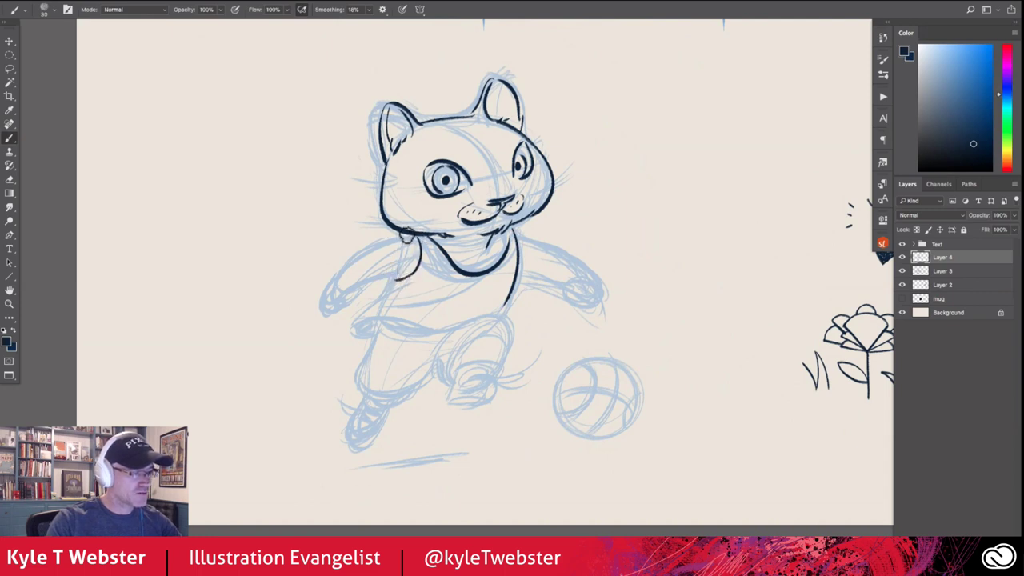
mouse_move(407, 238)
mouse_down()
mouse_move(327, 290)
mouse_move(332, 305)
mouse_move(338, 293)
mouse_move(345, 303)
mouse_up()
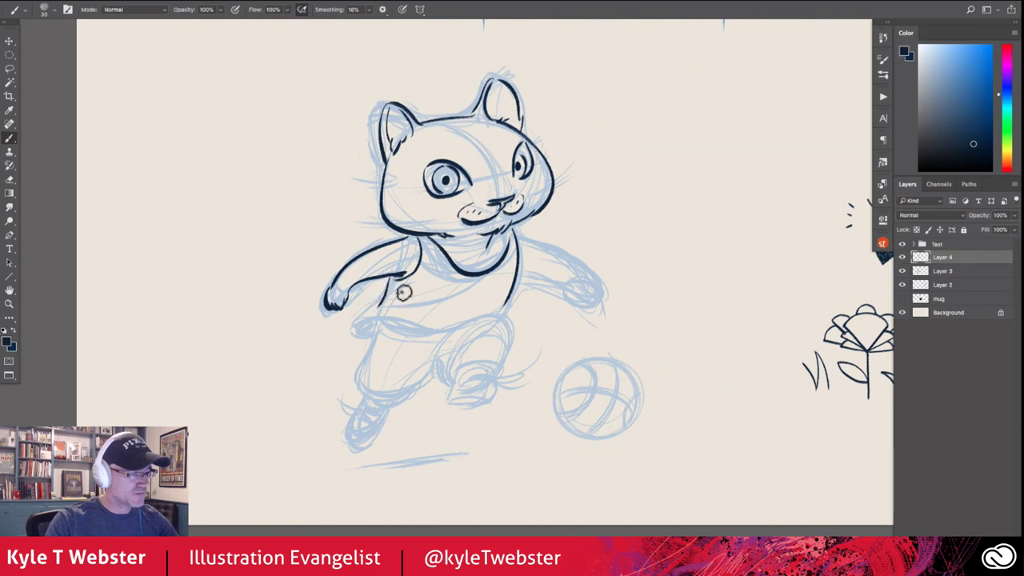
mouse_move(404, 288)
mouse_down()
mouse_move(366, 317)
mouse_move(444, 336)
mouse_up()
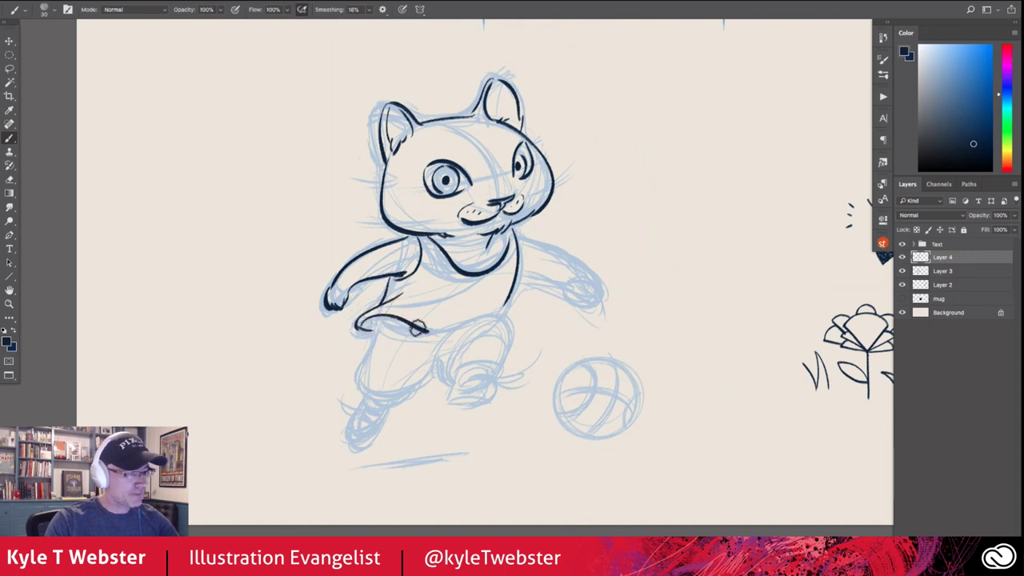
Step: Ink the left leg, the kicking shoe's toe, laces and sole, and the pant leg bottom
mouse_move(375, 327)
mouse_down()
mouse_move(355, 376)
mouse_move(365, 400)
mouse_move(435, 350)
mouse_move(397, 384)
mouse_move(376, 360)
mouse_move(506, 316)
mouse_move(509, 349)
mouse_move(463, 345)
mouse_move(458, 326)
mouse_move(454, 351)
mouse_move(475, 334)
mouse_move(451, 380)
mouse_up()
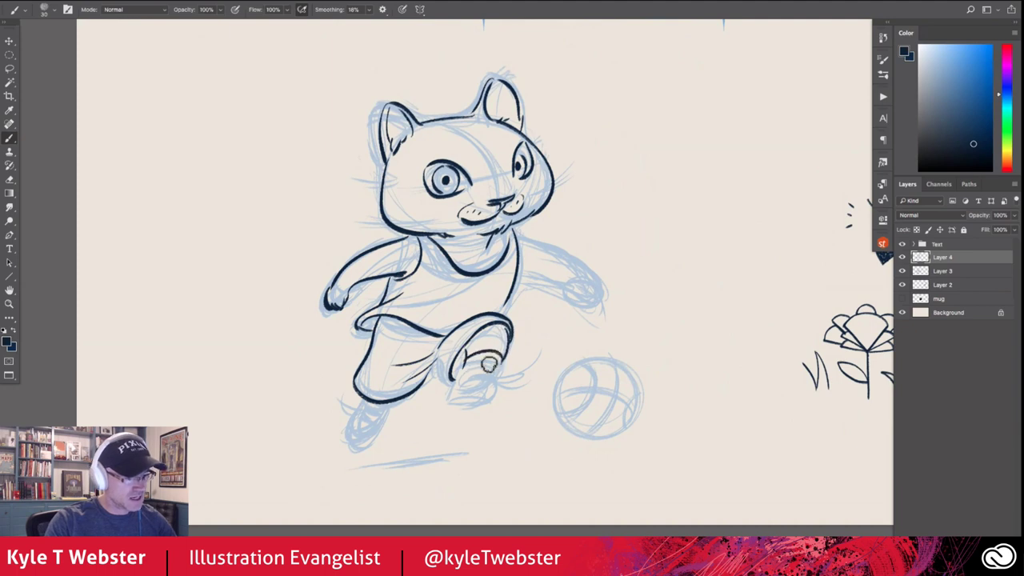
mouse_move(490, 365)
mouse_down()
mouse_move(463, 369)
mouse_move(452, 401)
mouse_move(471, 384)
mouse_move(458, 403)
mouse_move(511, 395)
mouse_move(456, 401)
mouse_move(490, 367)
mouse_move(513, 391)
mouse_move(471, 383)
mouse_up()
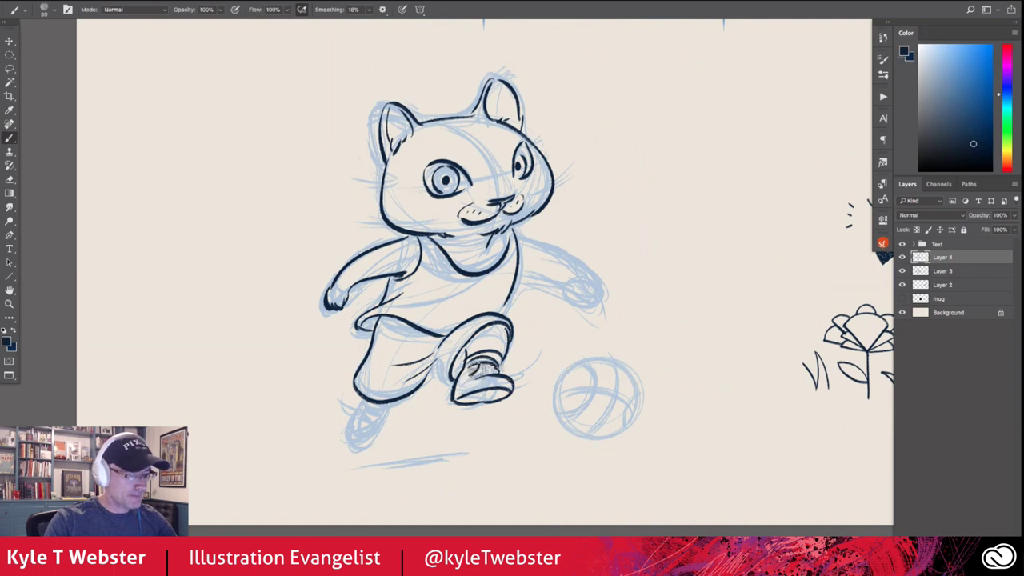
mouse_move(508, 386)
mouse_down()
mouse_move(458, 398)
mouse_move(481, 403)
mouse_move(472, 400)
mouse_up()
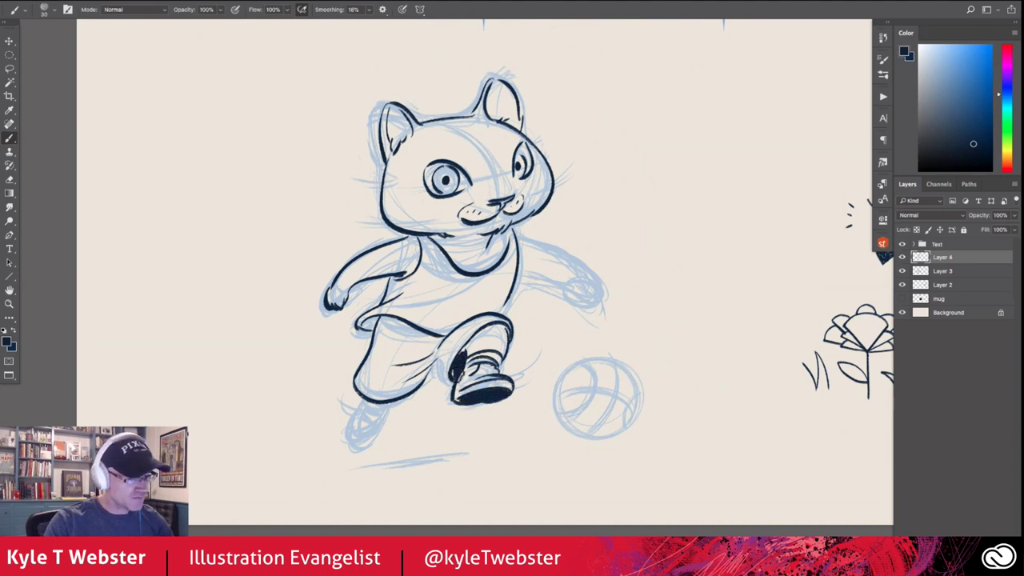
mouse_move(411, 304)
mouse_down()
mouse_move(425, 298)
mouse_move(436, 314)
mouse_up()
mouse_move(451, 362)
mouse_down()
mouse_move(406, 403)
mouse_move(409, 370)
mouse_move(429, 352)
mouse_move(418, 371)
mouse_move(440, 373)
mouse_move(414, 382)
mouse_move(396, 354)
mouse_move(445, 352)
mouse_up()
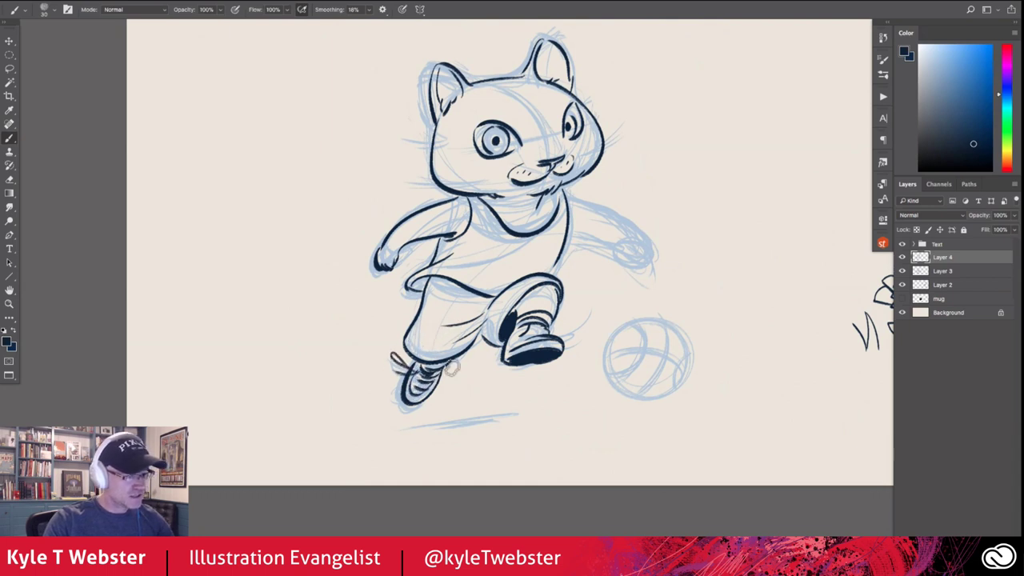
Step: Add motion lines beside the right shoe and ink the shorts waistband
mouse_move(538, 331)
mouse_down()
mouse_move(583, 310)
mouse_move(547, 329)
mouse_up()
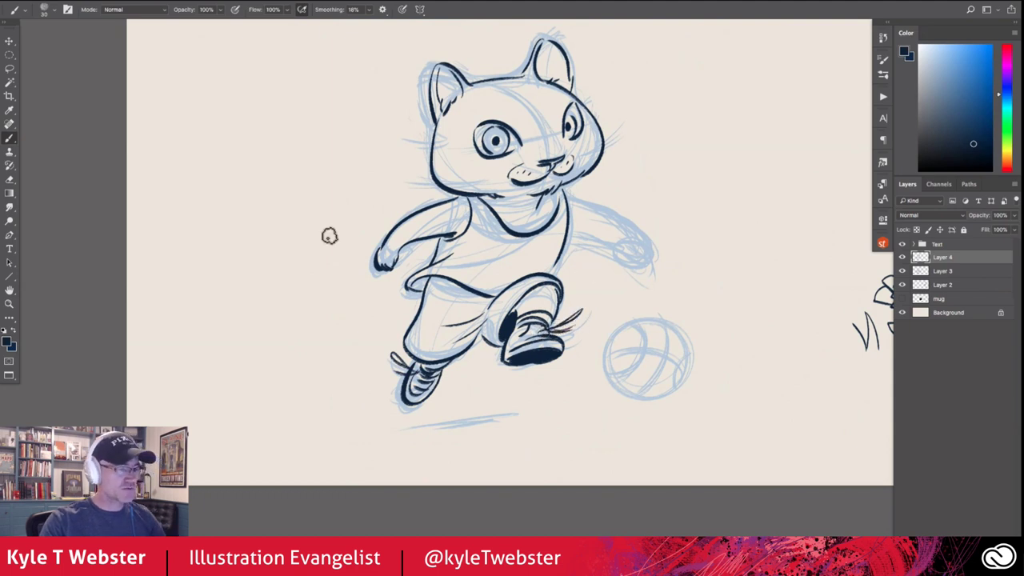
drag(442, 249, 444, 274)
mouse_move(471, 309)
mouse_down()
mouse_move(416, 295)
mouse_move(429, 293)
mouse_up()
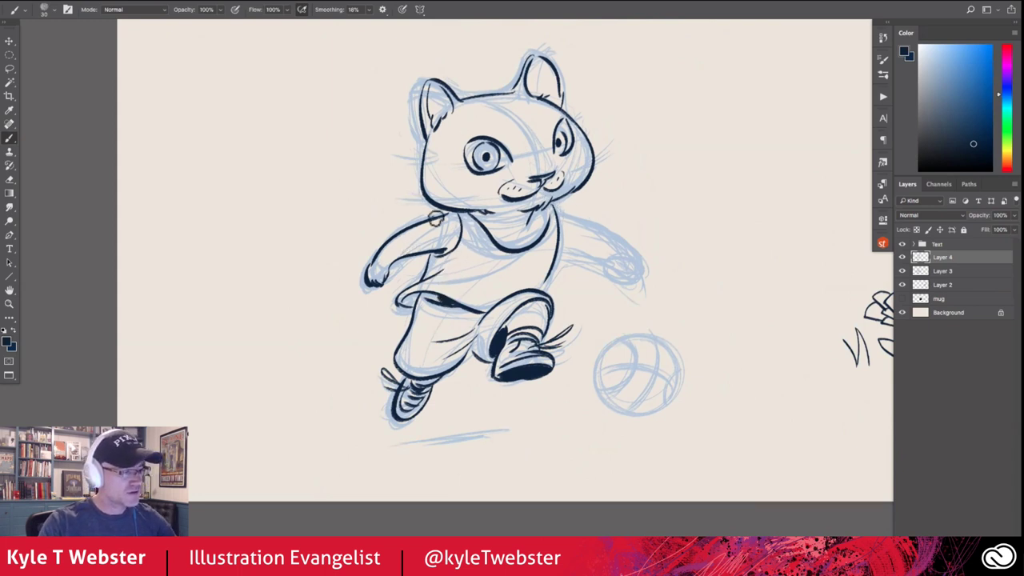
Step: Ink the upper and lower contours of the cat's right arm and trace around the ball
drag(556, 209, 628, 242)
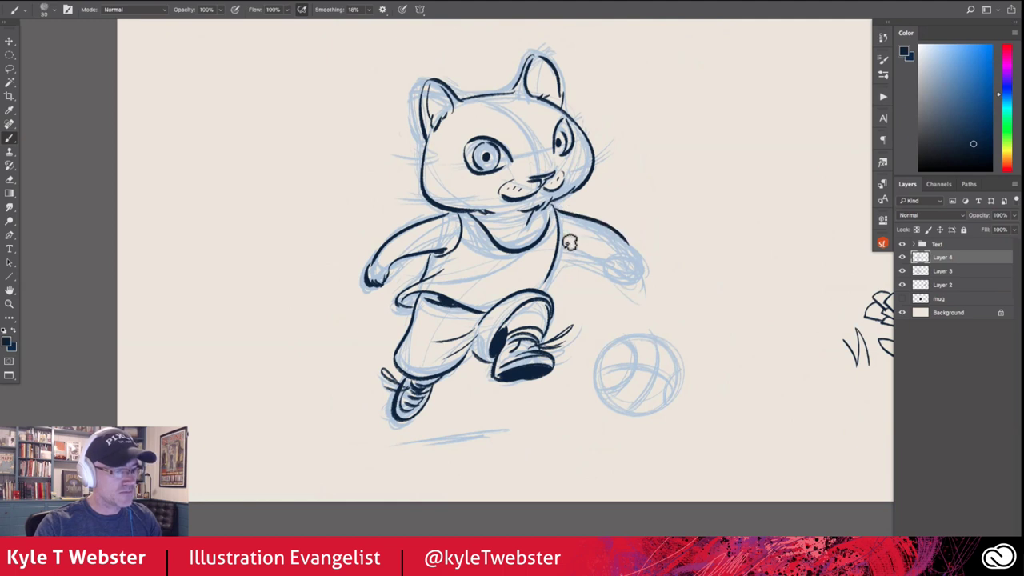
mouse_move(562, 249)
mouse_down()
mouse_move(596, 251)
mouse_move(611, 243)
mouse_move(604, 253)
mouse_move(634, 252)
mouse_up()
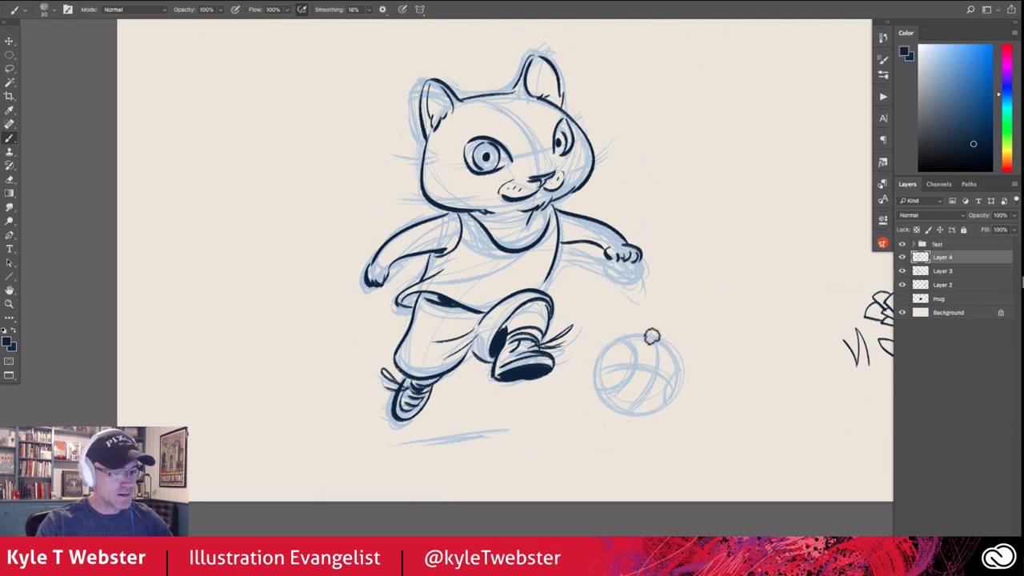
mouse_move(643, 331)
mouse_down()
mouse_move(593, 360)
mouse_move(602, 402)
mouse_move(632, 416)
mouse_move(682, 370)
mouse_up()
mouse_move(650, 333)
mouse_down()
mouse_move(679, 381)
mouse_move(642, 417)
mouse_move(666, 406)
mouse_move(681, 377)
mouse_move(655, 333)
mouse_up()
Step: Undo the ball's right-side stroke, ink a seam inside the ball and a bounce line below the hand
key(ctrl+z)
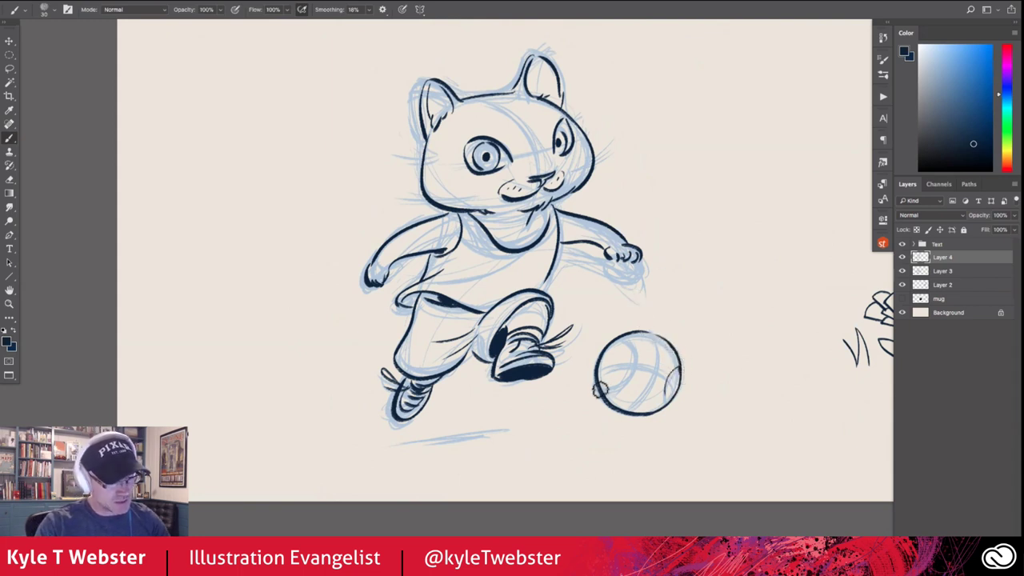
mouse_move(610, 392)
mouse_down()
mouse_move(613, 335)
mouse_move(628, 325)
mouse_move(656, 343)
mouse_move(653, 336)
mouse_move(658, 372)
mouse_move(629, 412)
mouse_move(638, 352)
mouse_move(669, 404)
mouse_move(673, 381)
mouse_move(605, 373)
mouse_up()
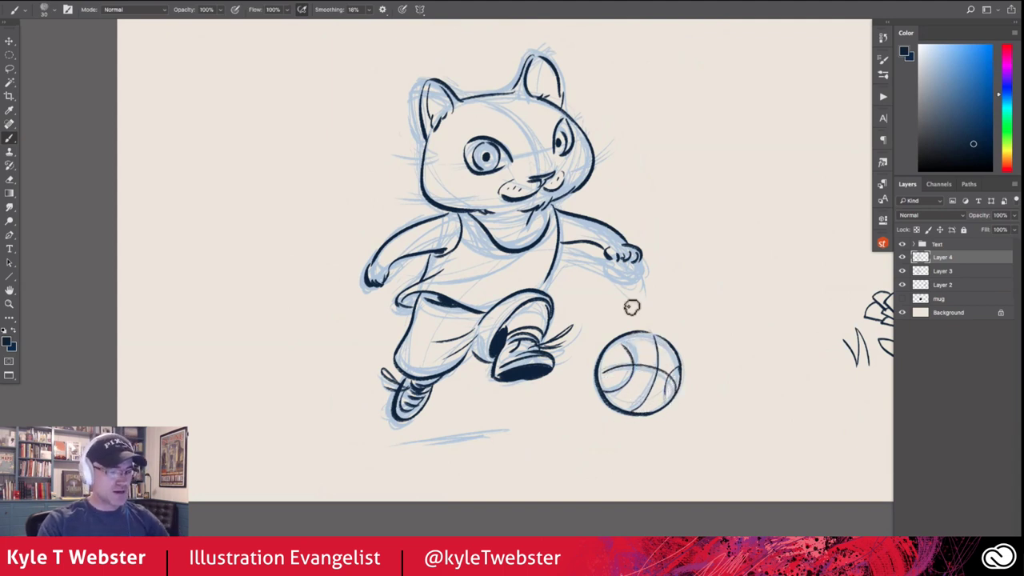
drag(633, 281, 637, 321)
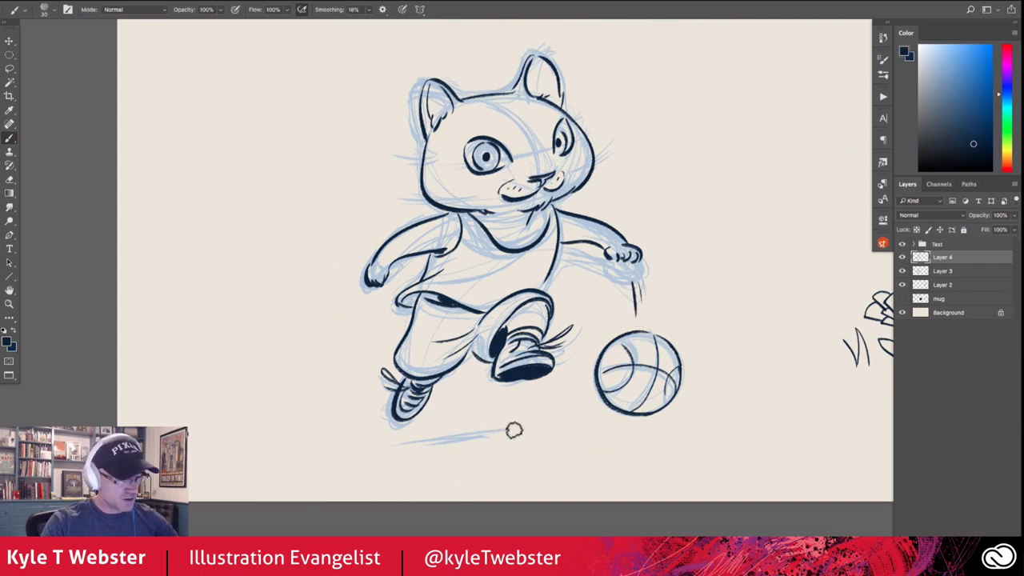
Step: Ink a hatched shadow under the foot and a star on the cat's shirt
drag(525, 430, 426, 442)
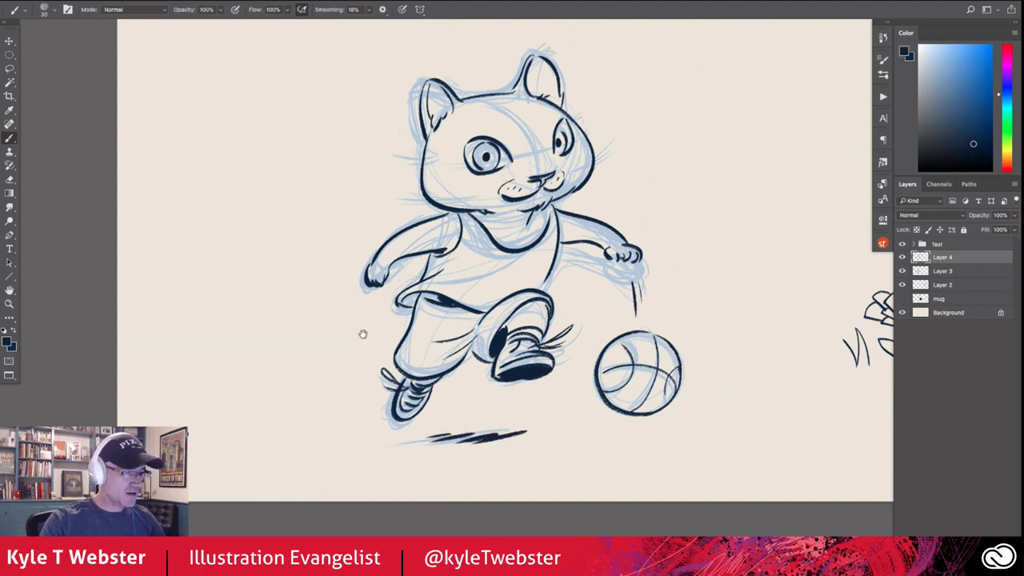
drag(361, 334, 328, 350)
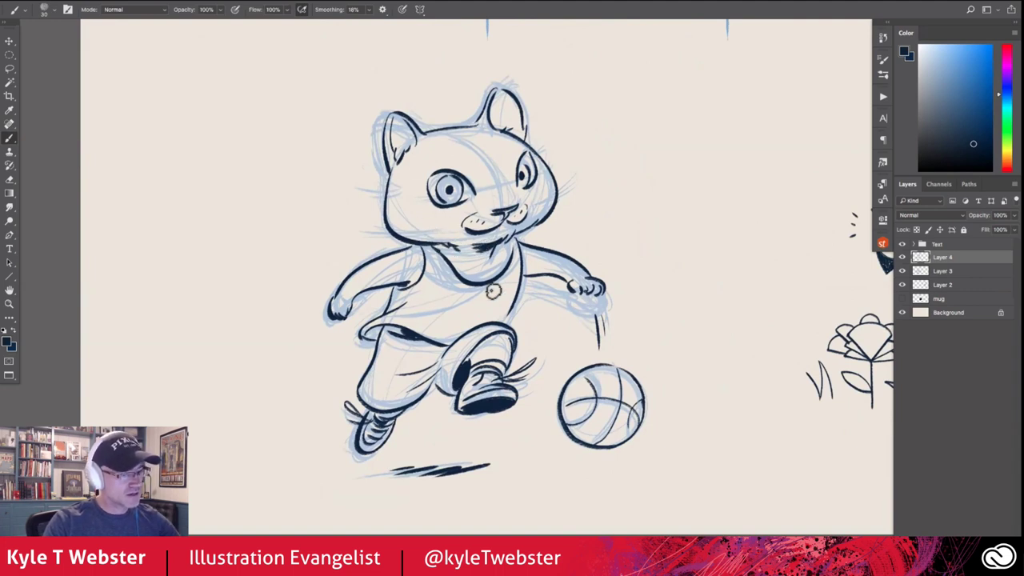
mouse_move(483, 294)
mouse_down()
mouse_move(450, 299)
mouse_move(452, 318)
mouse_move(476, 318)
mouse_up()
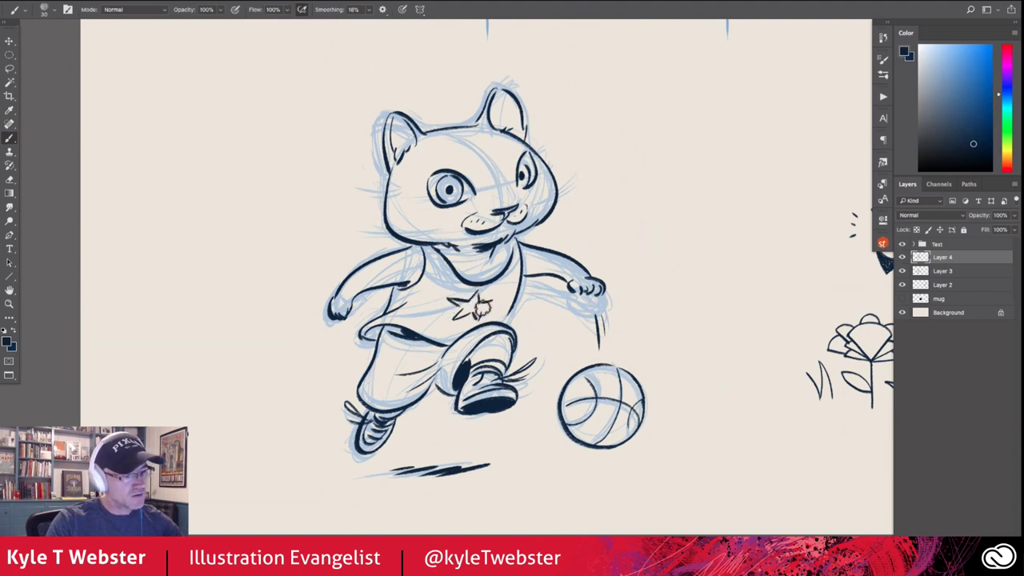
key(ctrl+minus)
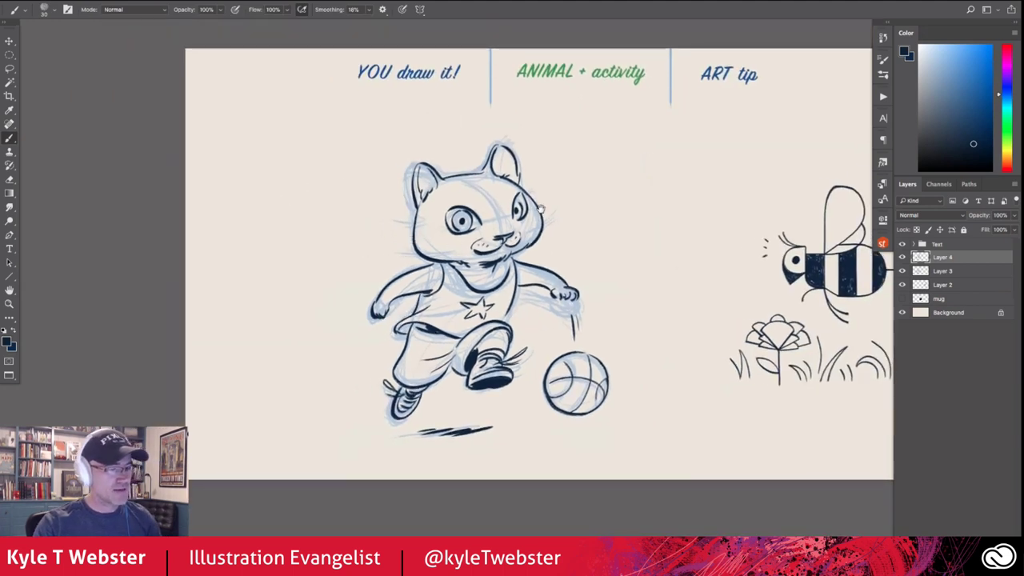
Step: Hide the blue sketch on Layer 3 and ink whiskers on both of the cat's cheeks
click(902, 271)
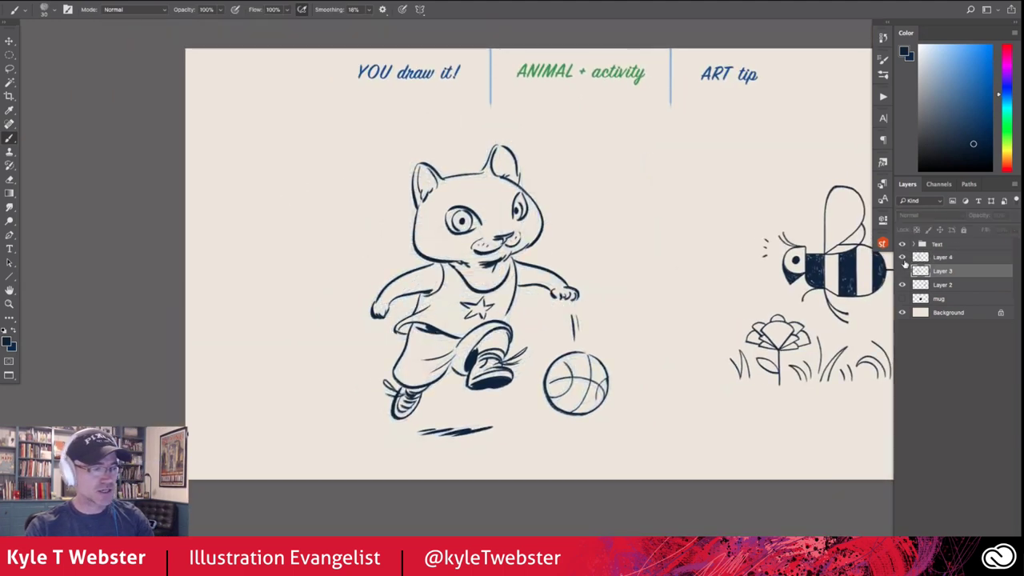
scroll(405, 185, up, 1)
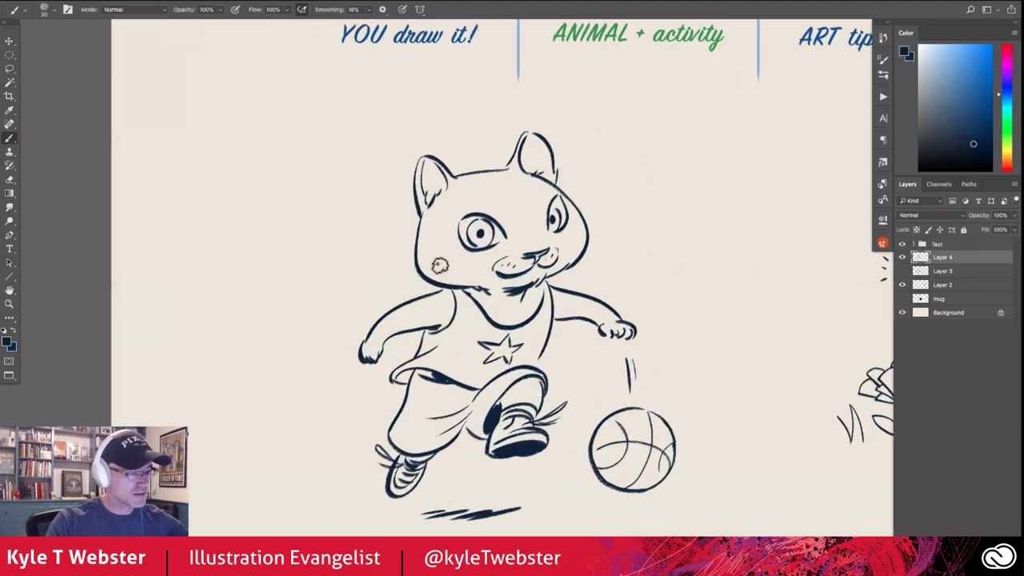
drag(397, 279, 476, 273)
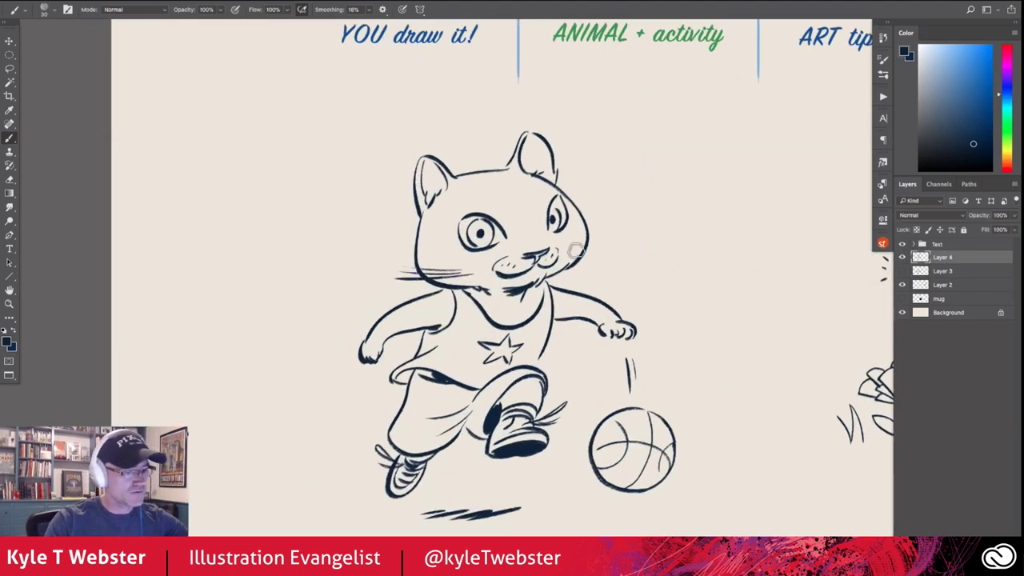
drag(602, 238, 577, 253)
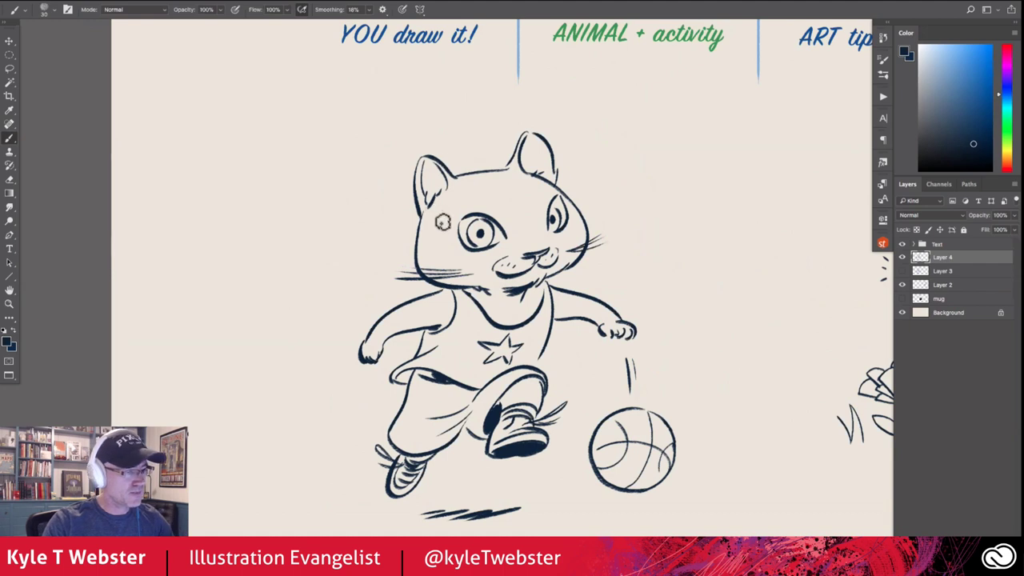
mouse_move(444, 221)
mouse_down()
mouse_move(391, 227)
mouse_move(400, 233)
mouse_up()
Step: Add fur tufts to the cat's ear and ink both eyebrows
drag(565, 191, 576, 173)
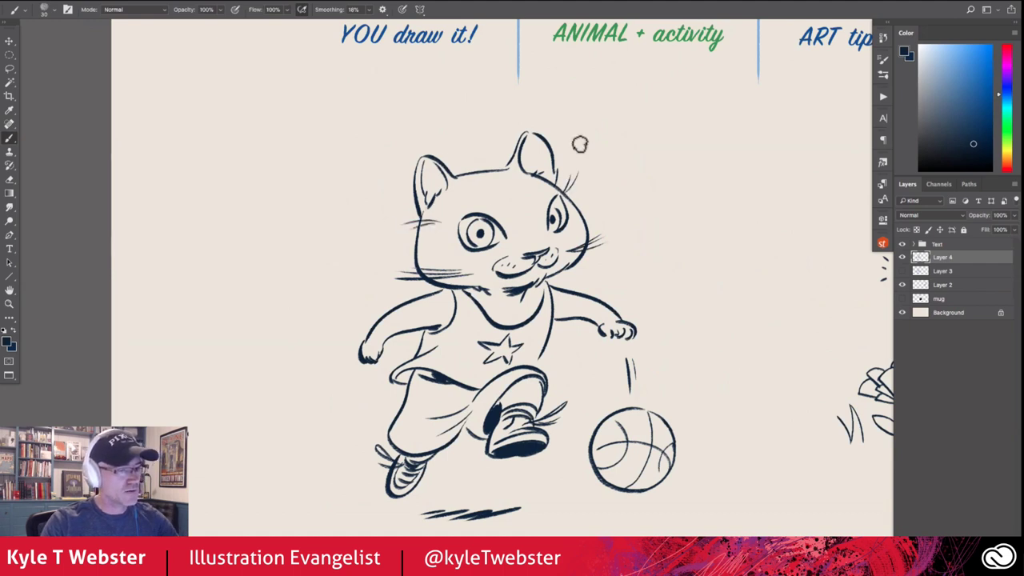
drag(499, 199, 458, 205)
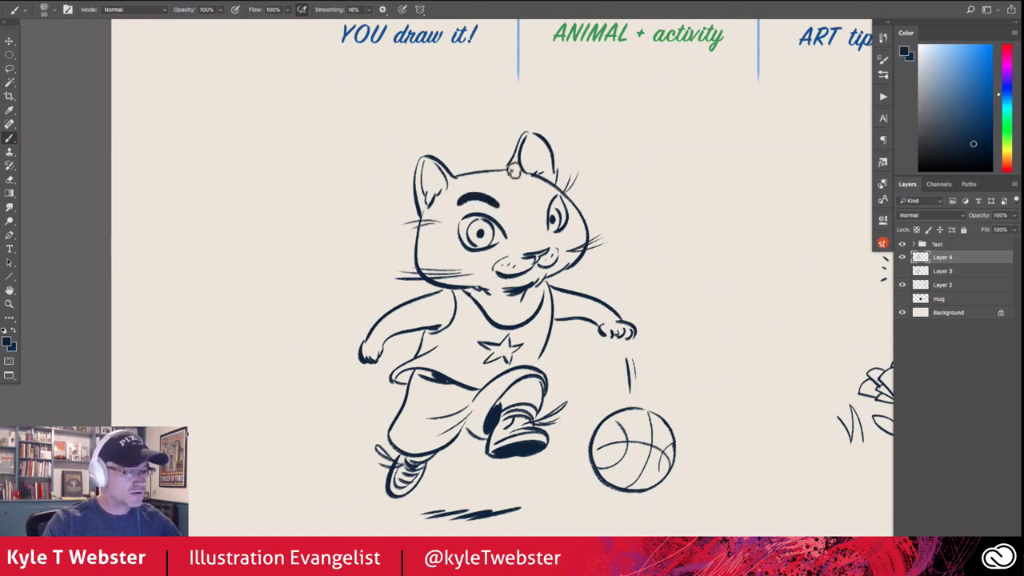
drag(562, 186, 533, 194)
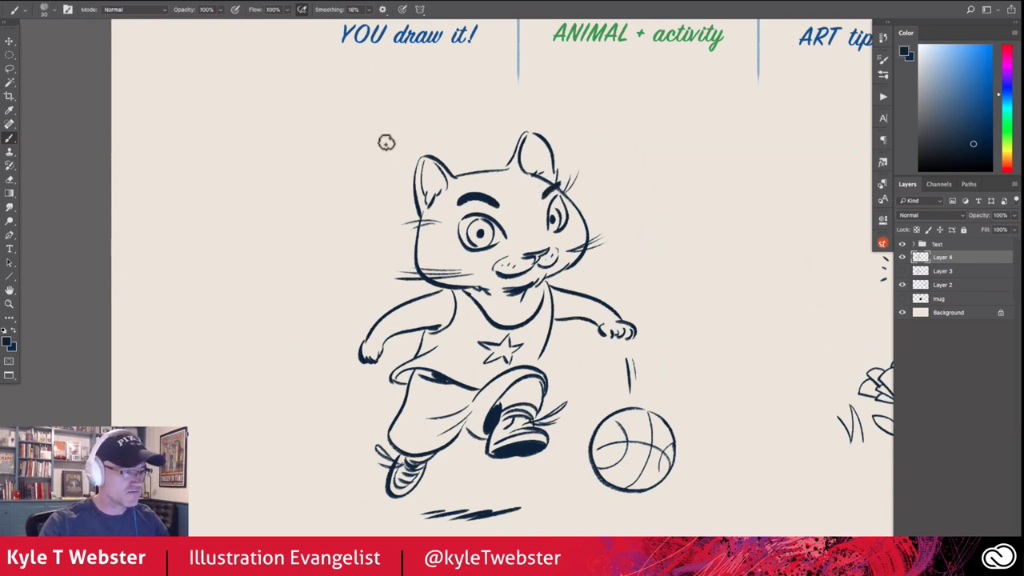
Step: Move the cat drawing toward the left of the page and bring the whole page into view
drag(364, 282, 365, 228)
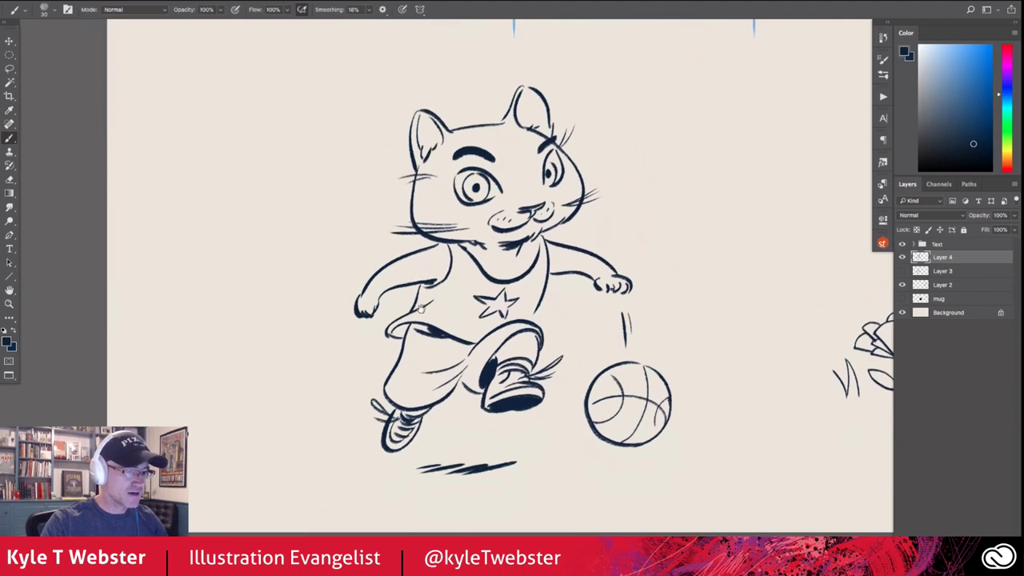
scroll(420, 307, down, 2)
drag(461, 240, 296, 232)
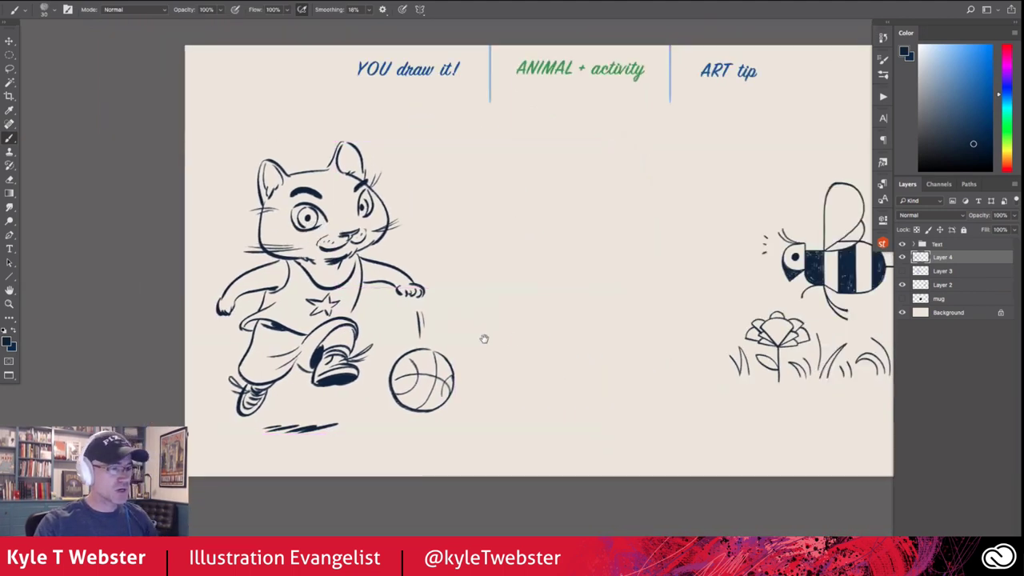
drag(482, 339, 412, 344)
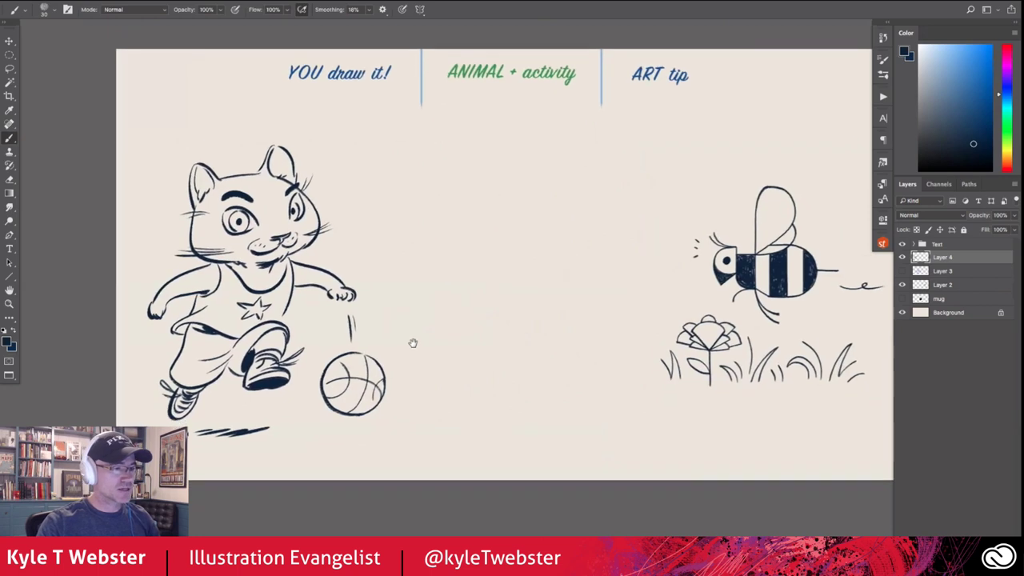
Step: Show and select the mug photo layer, set its opacity to 40%, and zoom in on it
click(902, 299)
click(920, 301)
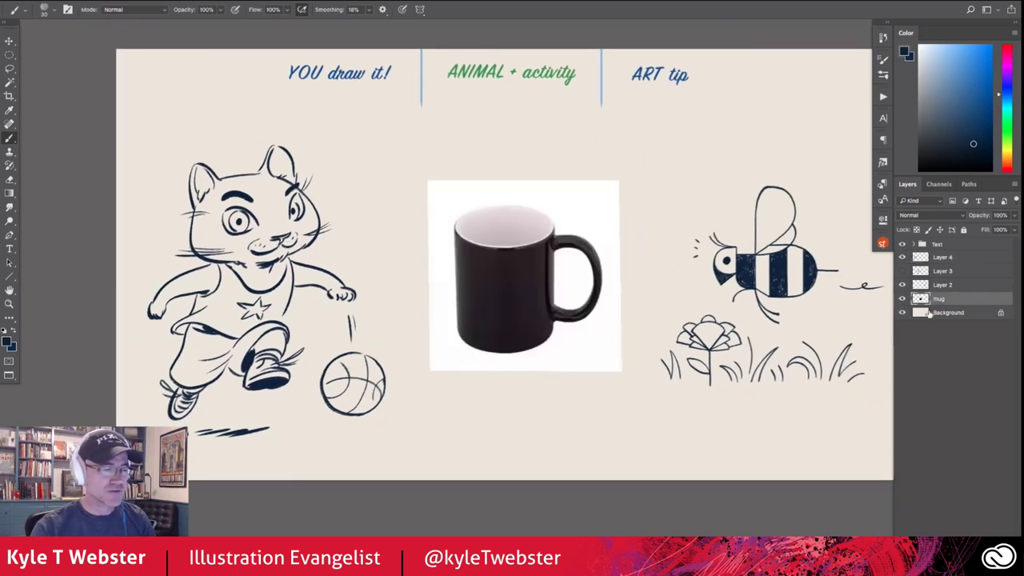
click(990, 216)
text(40)
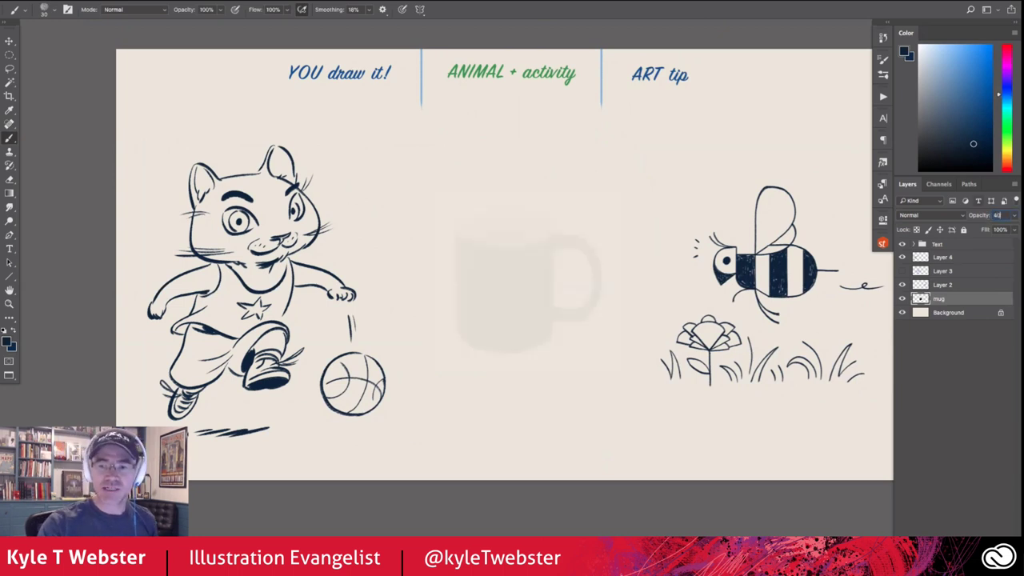
scroll(476, 284, up, 1)
scroll(476, 284, up, 1)
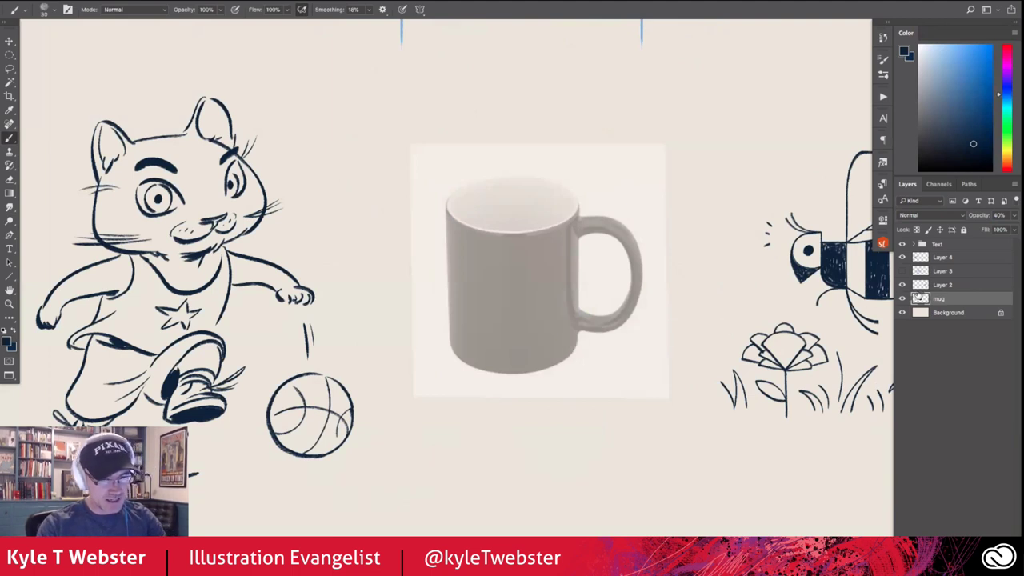
Step: On a new empty layer, trace the mug's bottom edge, undoing missed strokes
key(ctrl+shift+alt+n)
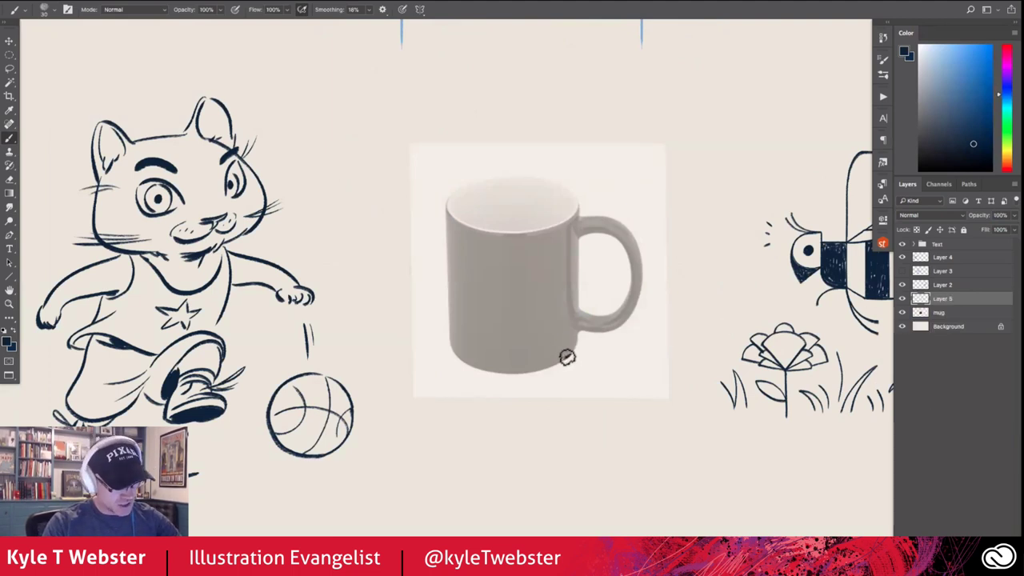
mouse_move(568, 356)
mouse_down()
mouse_move(526, 370)
mouse_move(467, 358)
mouse_up()
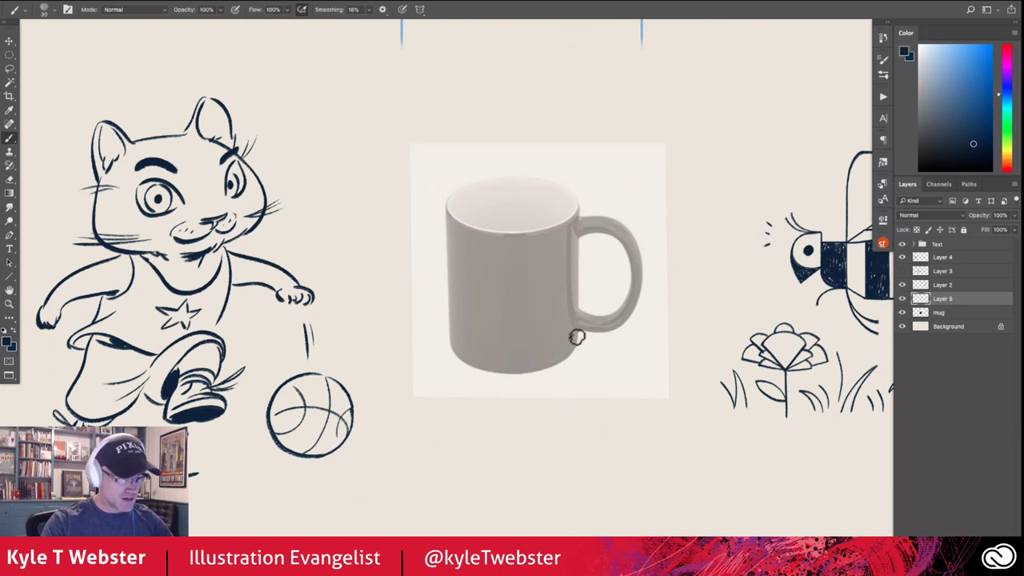
mouse_move(575, 339)
mouse_down()
mouse_move(542, 370)
mouse_move(478, 370)
mouse_up()
key(ctrl+z)
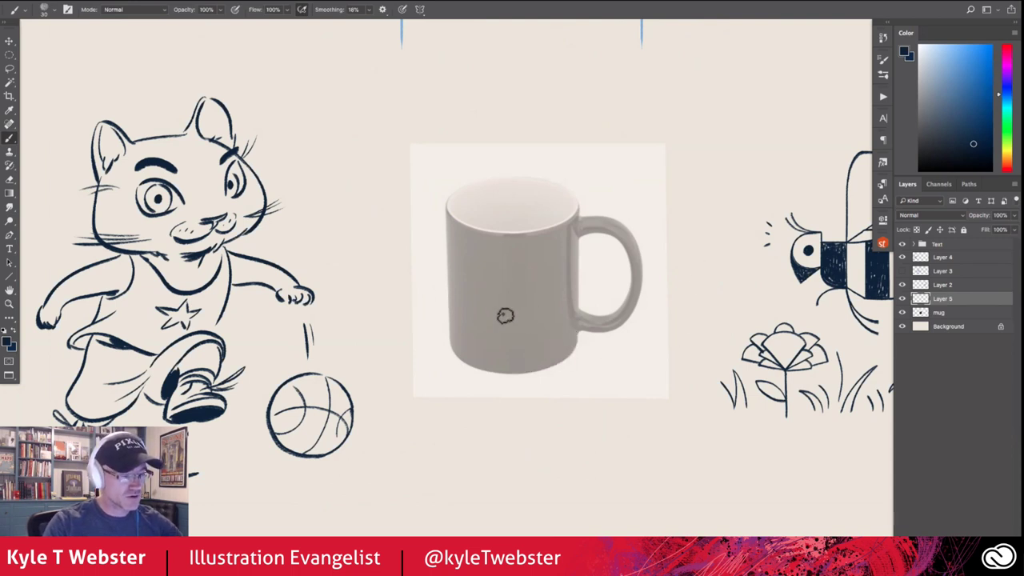
mouse_move(505, 372)
mouse_down()
mouse_move(556, 366)
mouse_move(577, 345)
mouse_move(567, 328)
mouse_move(525, 320)
mouse_move(461, 333)
mouse_move(461, 359)
mouse_move(524, 372)
mouse_move(566, 360)
mouse_move(577, 340)
mouse_move(559, 325)
mouse_move(486, 322)
mouse_move(465, 352)
mouse_up()
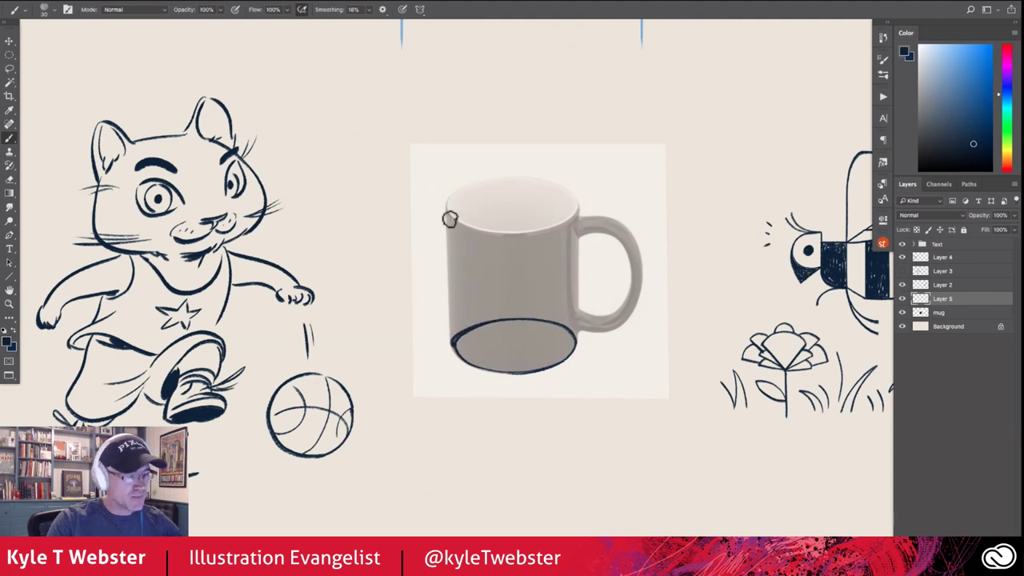
key(ctrl+z)
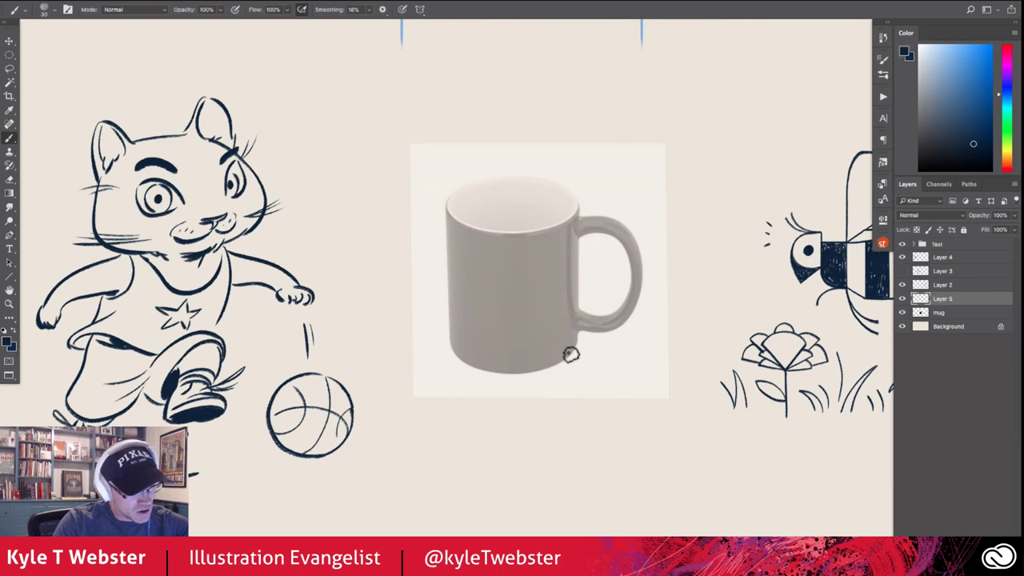
Step: Trace the mug's base curve and both sides, then hide the photo and tracing and add Layer 6
mouse_move(573, 335)
mouse_down()
mouse_move(493, 323)
mouse_move(452, 351)
mouse_move(478, 371)
mouse_move(532, 371)
mouse_move(562, 362)
mouse_move(562, 337)
mouse_move(582, 336)
mouse_move(497, 326)
mouse_move(462, 339)
mouse_up()
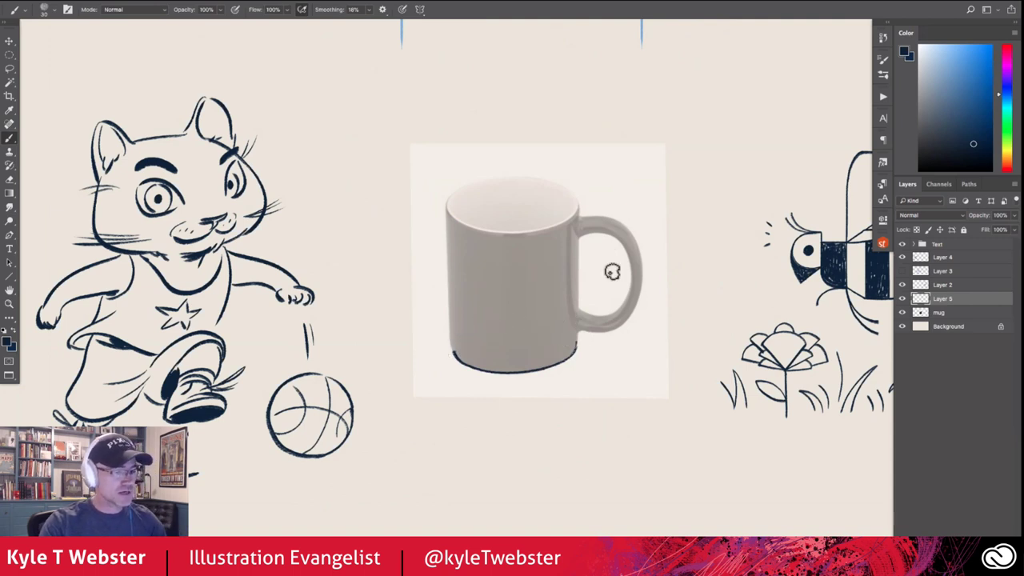
drag(578, 234, 580, 348)
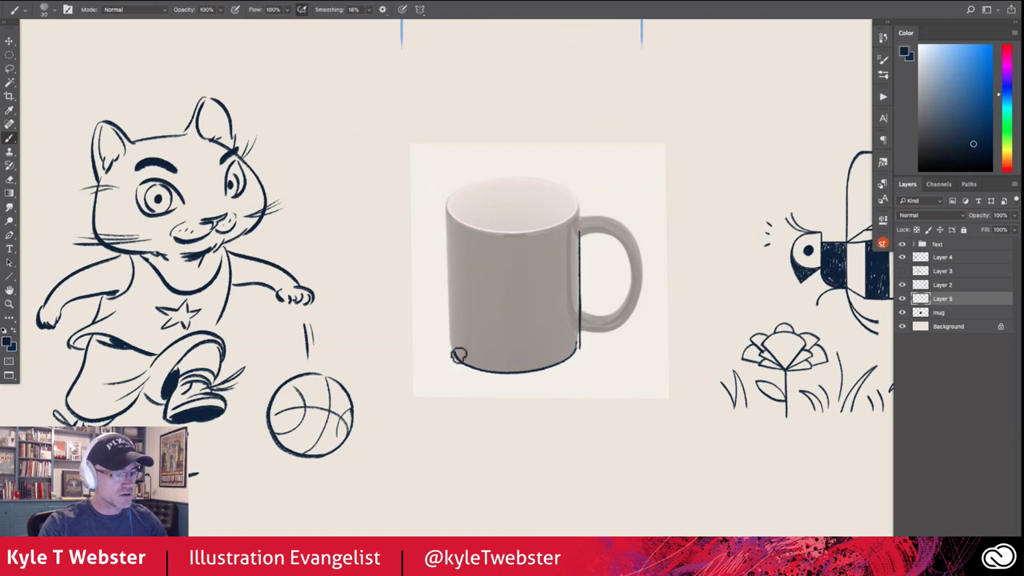
drag(453, 360, 450, 263)
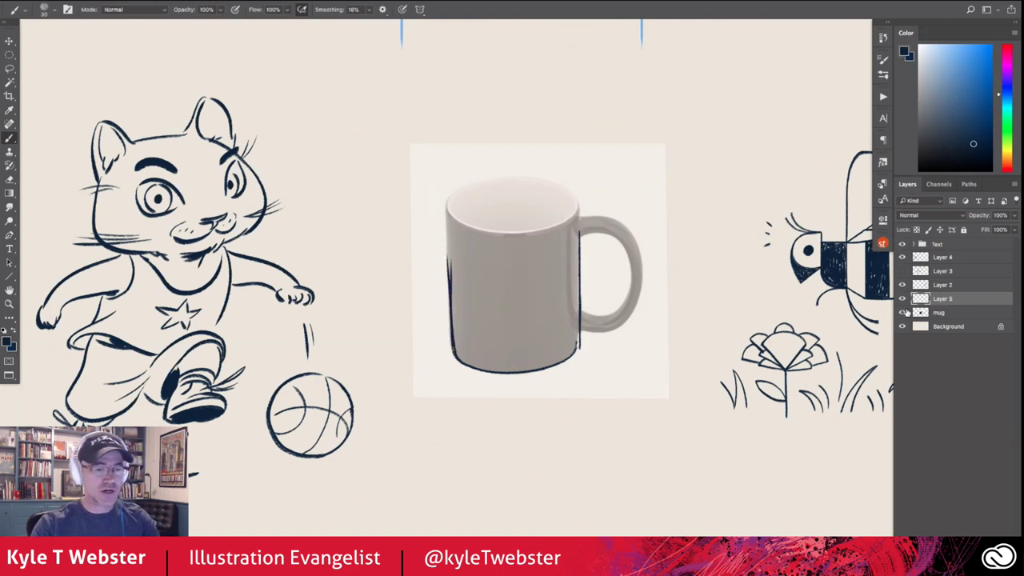
drag(903, 312, 901, 299)
key(ctrl+shift+alt+n)
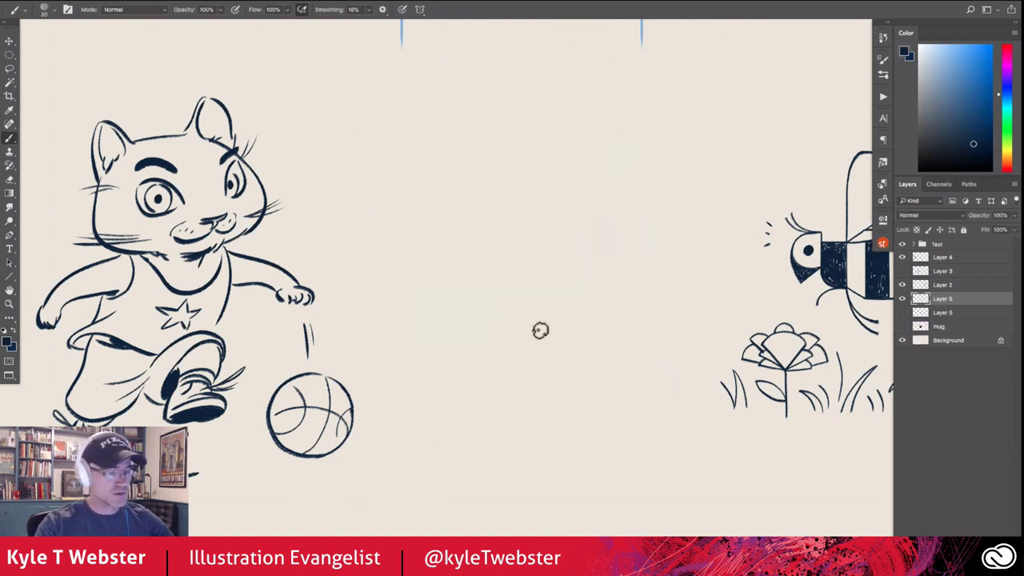
Step: Draw the mug's base ellipse, both sides and rim, undo a stray mark, and enlarge the brush
mouse_move(554, 337)
mouse_down()
mouse_move(579, 341)
mouse_move(509, 362)
mouse_move(558, 336)
mouse_move(510, 362)
mouse_move(551, 333)
mouse_move(545, 366)
mouse_move(523, 336)
mouse_up()
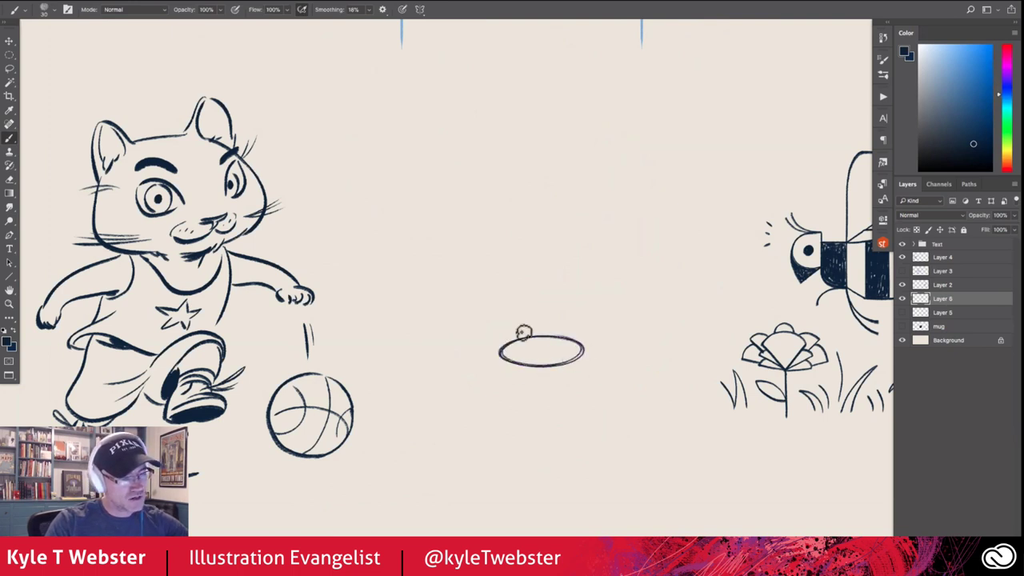
drag(583, 358, 569, 256)
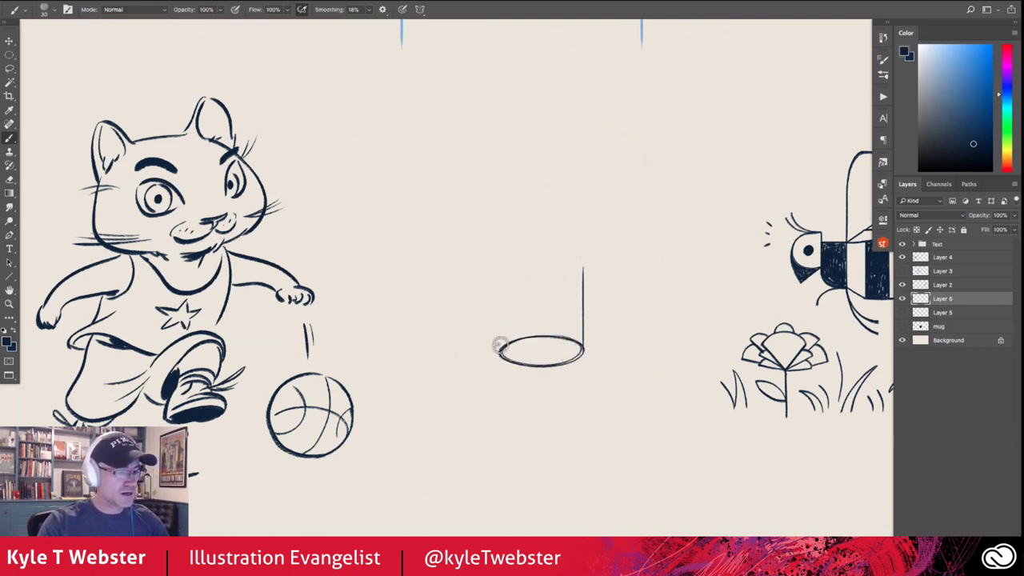
drag(501, 356, 498, 254)
mouse_move(581, 265)
mouse_down()
mouse_move(499, 264)
mouse_move(587, 266)
mouse_move(517, 273)
mouse_move(564, 259)
mouse_move(565, 272)
mouse_move(504, 260)
mouse_move(535, 264)
mouse_up()
click(542, 348)
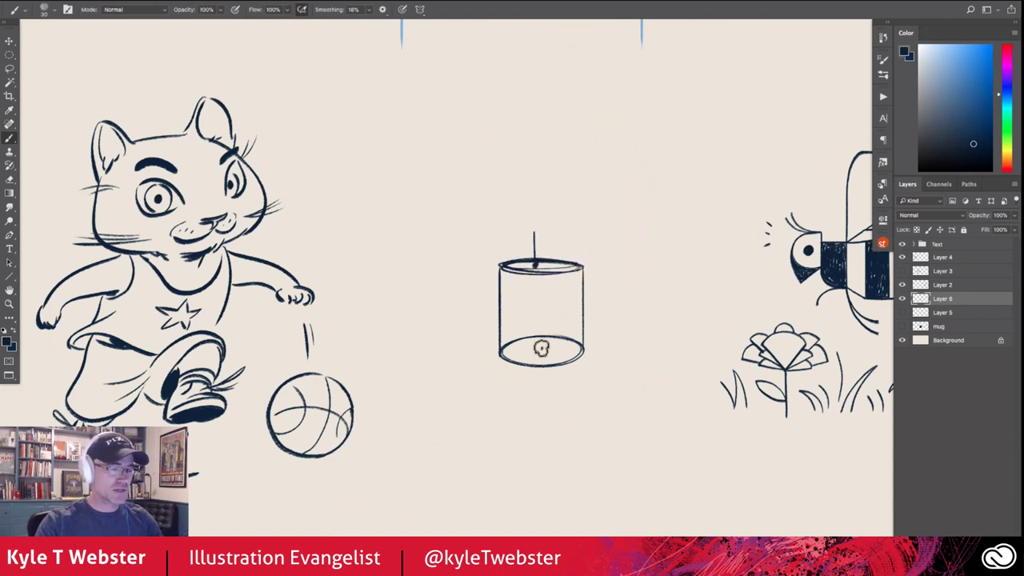
key(ctrl+z)
key(ctrl+z)
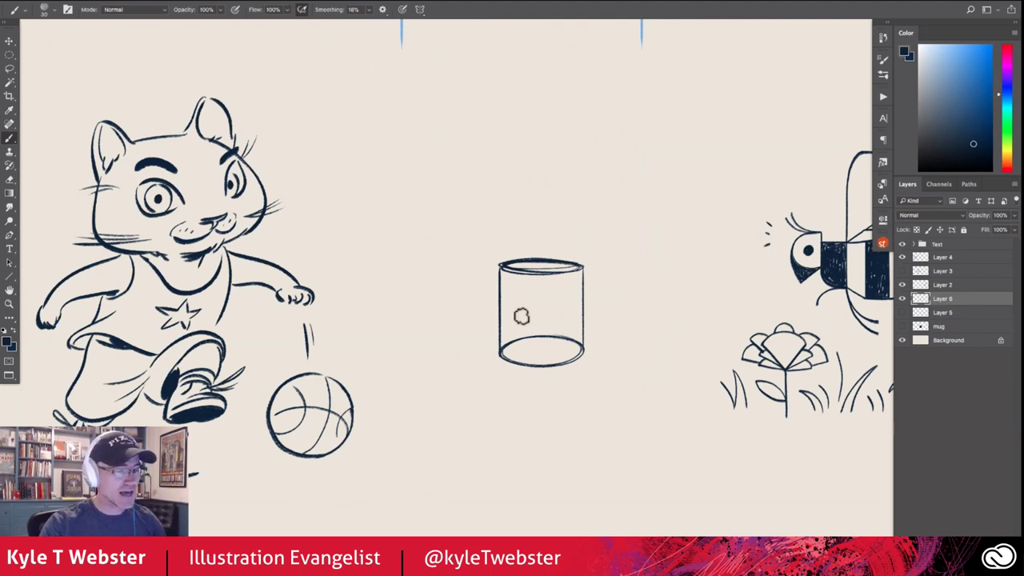
key(bracketright)
key(bracketright)
key(bracketright)
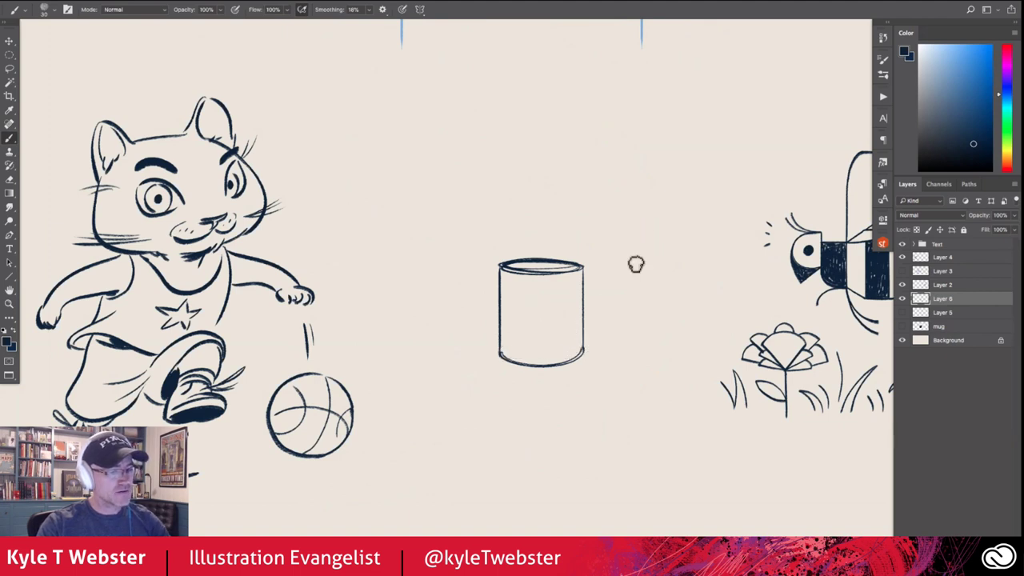
Step: Add a thick handle, hatched shadow, highlights and a darkened rim, then fit the page in the window
drag(585, 280, 592, 325)
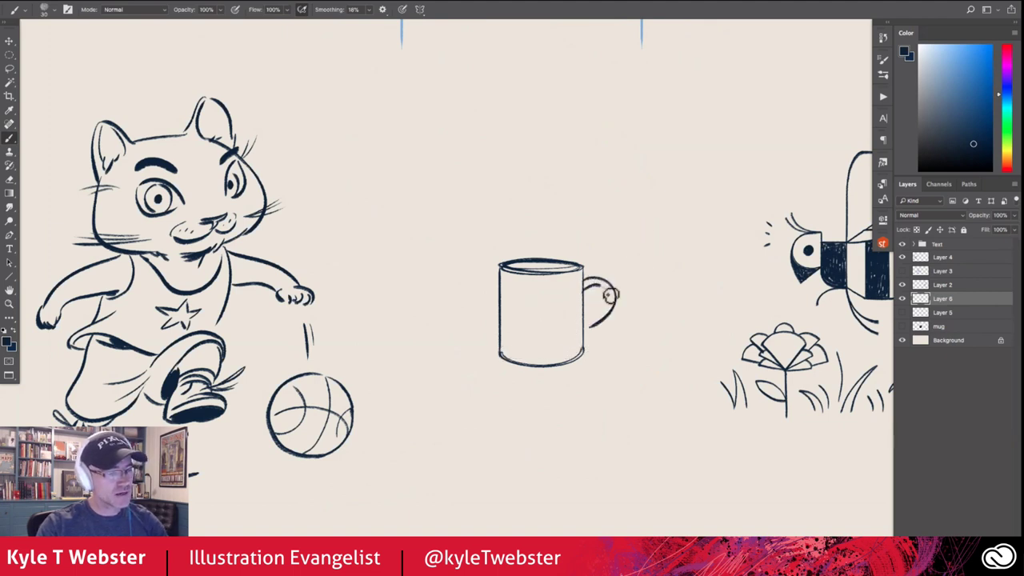
drag(602, 289, 586, 330)
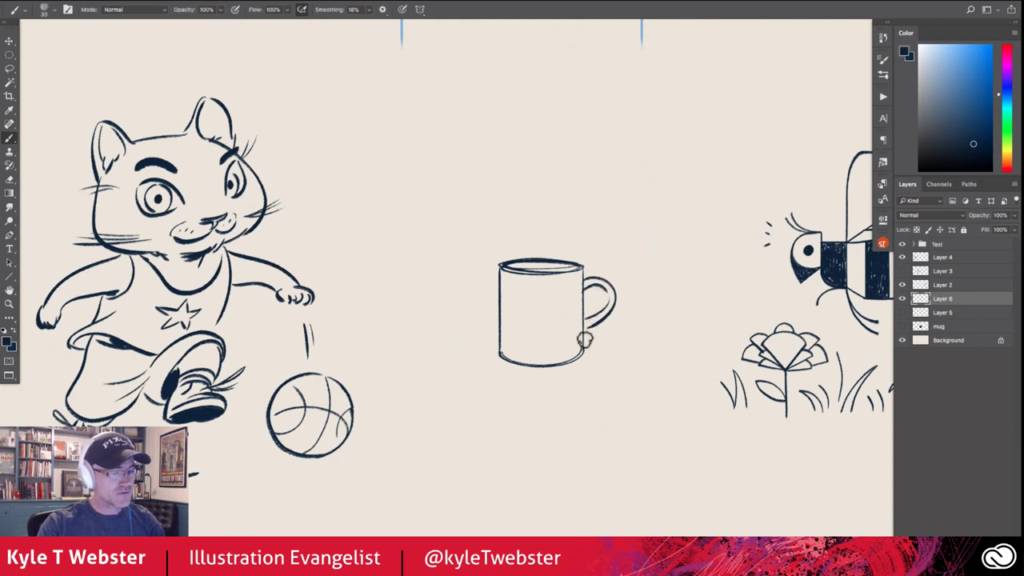
mouse_move(550, 367)
mouse_down()
mouse_move(514, 373)
mouse_move(480, 357)
mouse_up()
drag(530, 289, 517, 311)
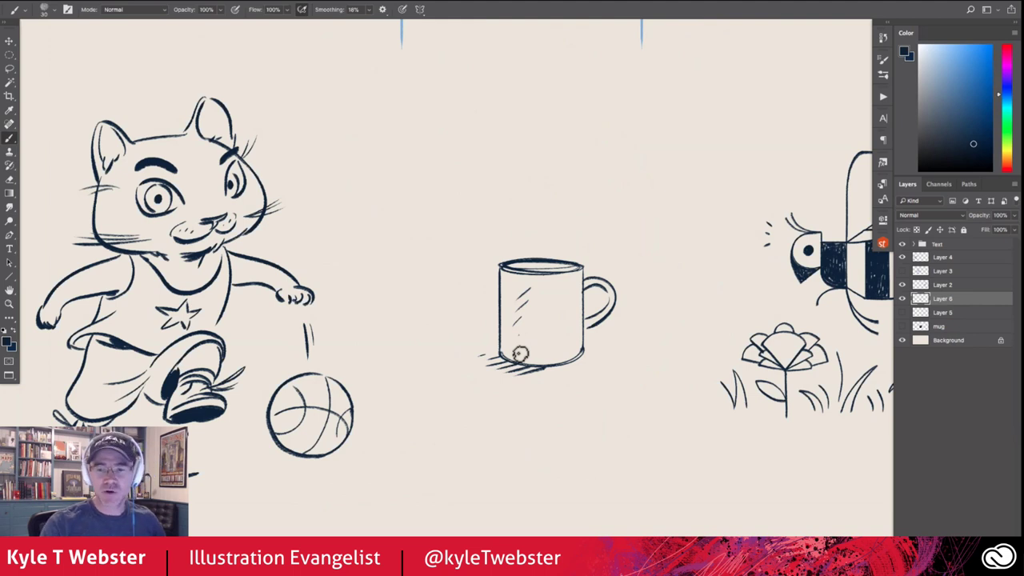
drag(564, 269, 525, 261)
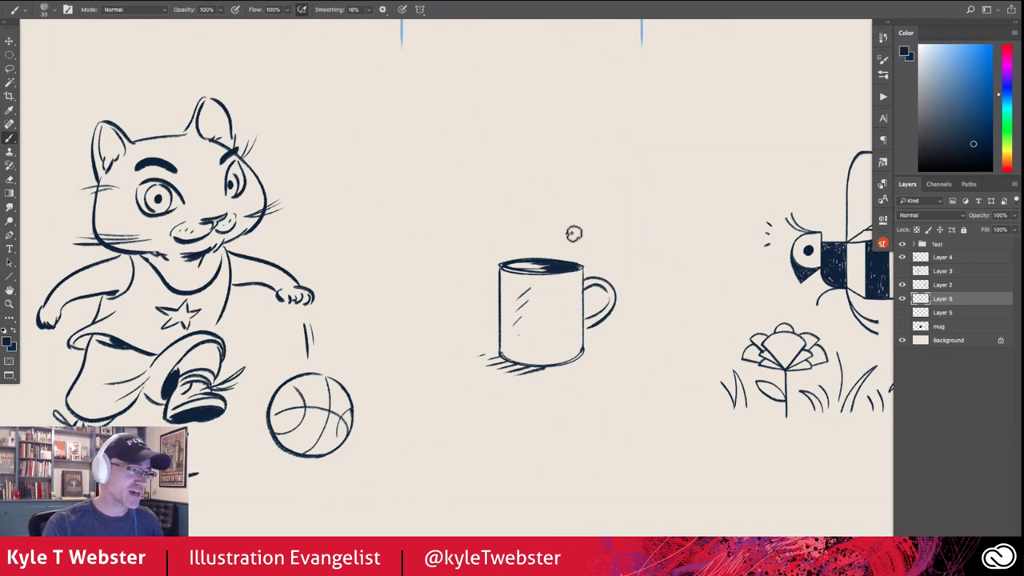
key(ctrl+0)
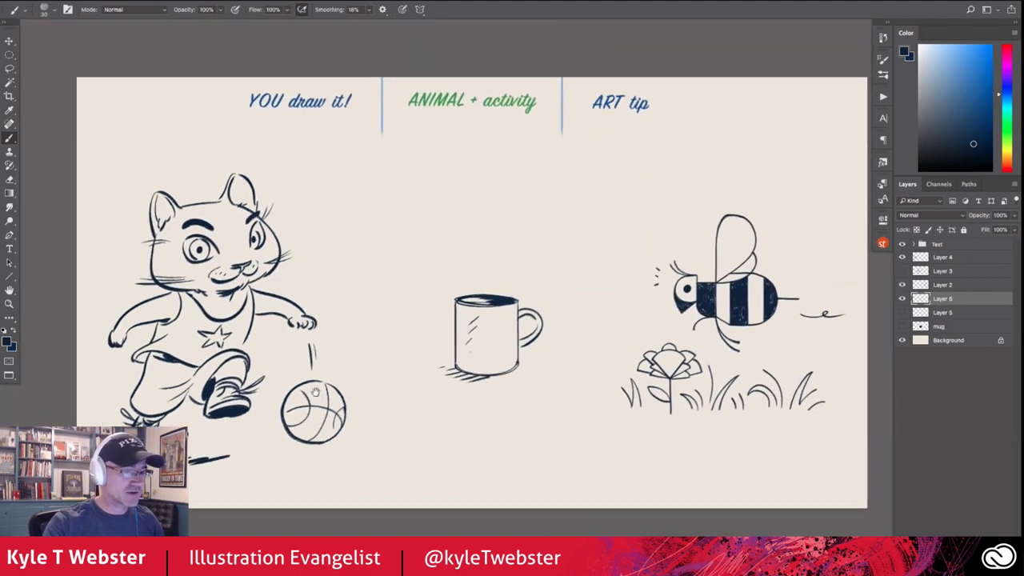